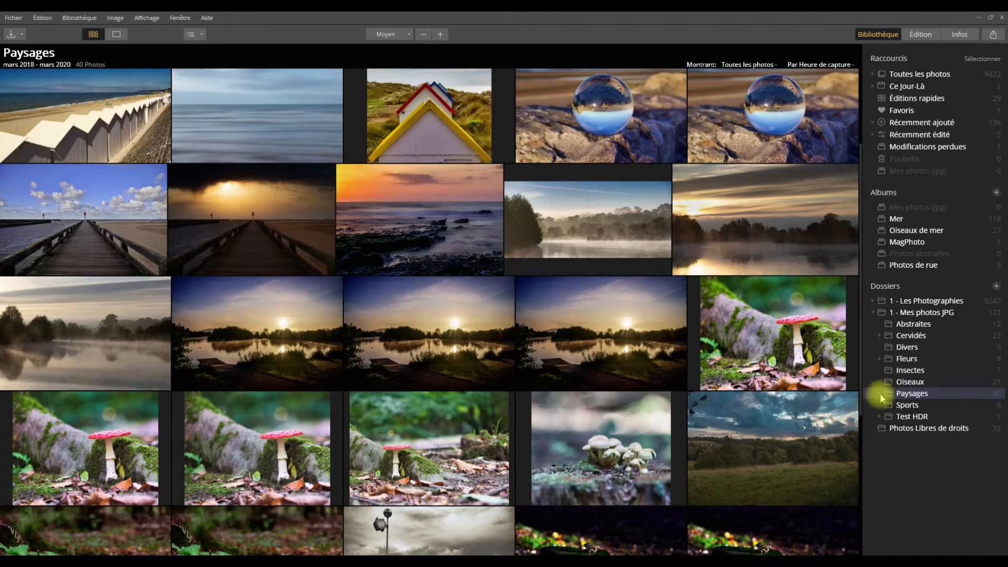
- Expand the Paysages folder to show its subfolders and look through its photos
click(880, 394)
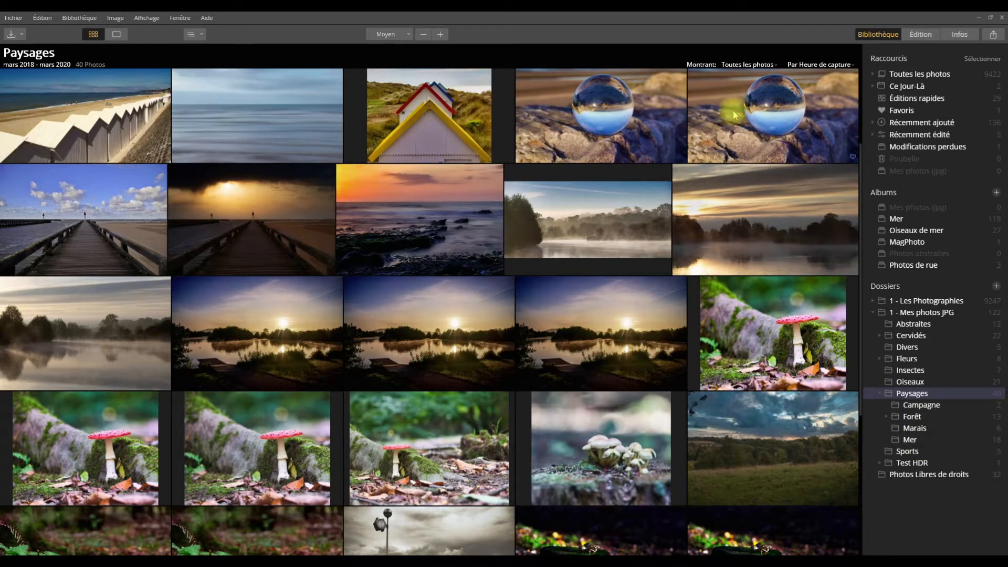
scroll(457, 352, down, 5)
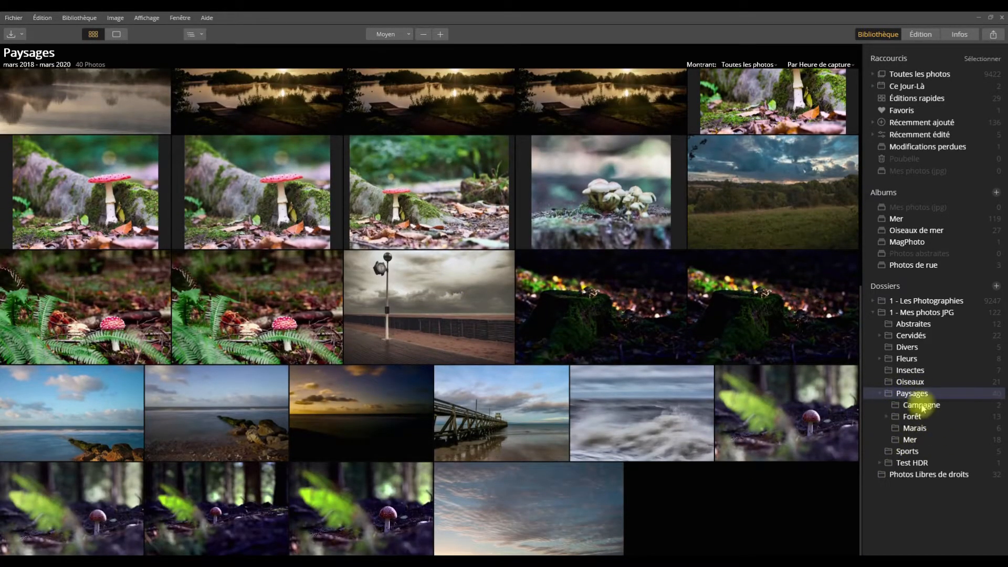
scroll(619, 399, up, 7)
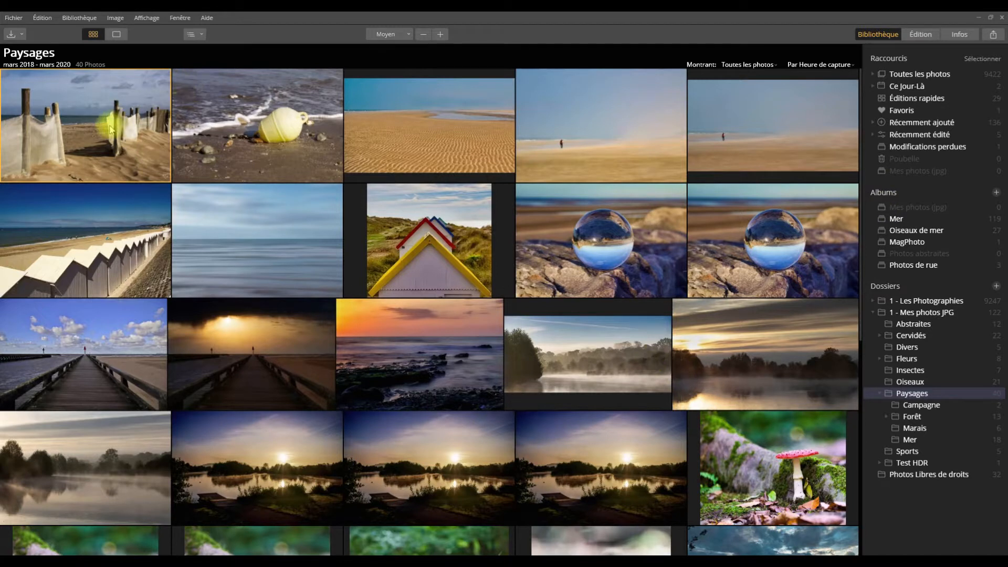
- Mark the yellow buoy photo as a four-star favourite and view the Favoris collection
click(207, 176)
click(200, 176)
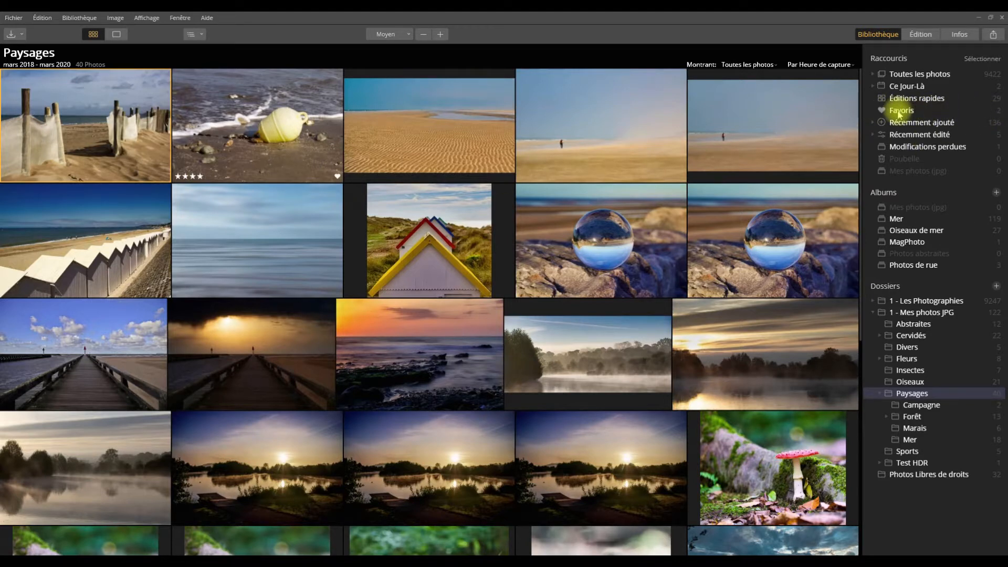
click(901, 111)
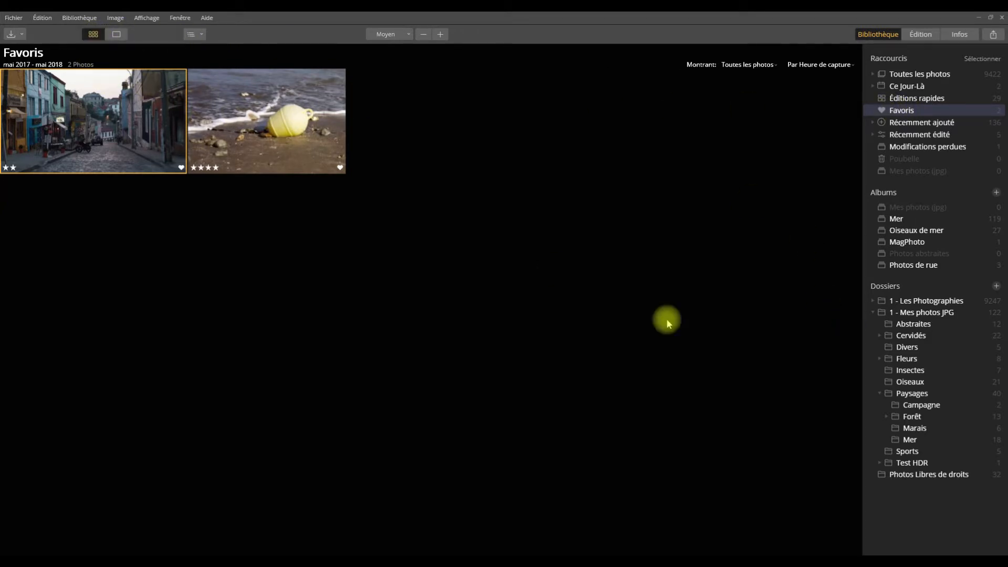
- In the Paysages folder, remove the yellow buoy photo from the favourites and set its rating to two stars
click(898, 394)
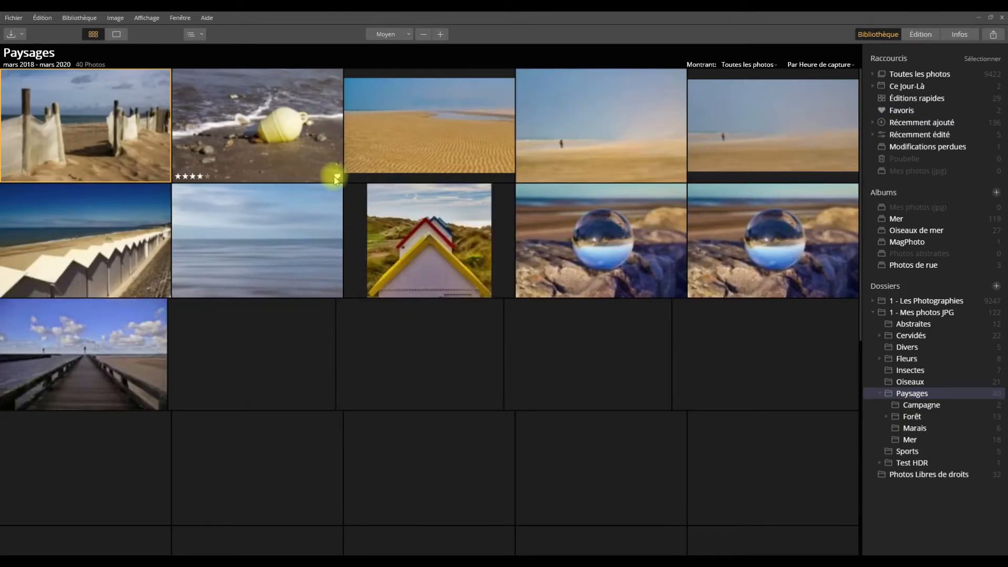
click(336, 177)
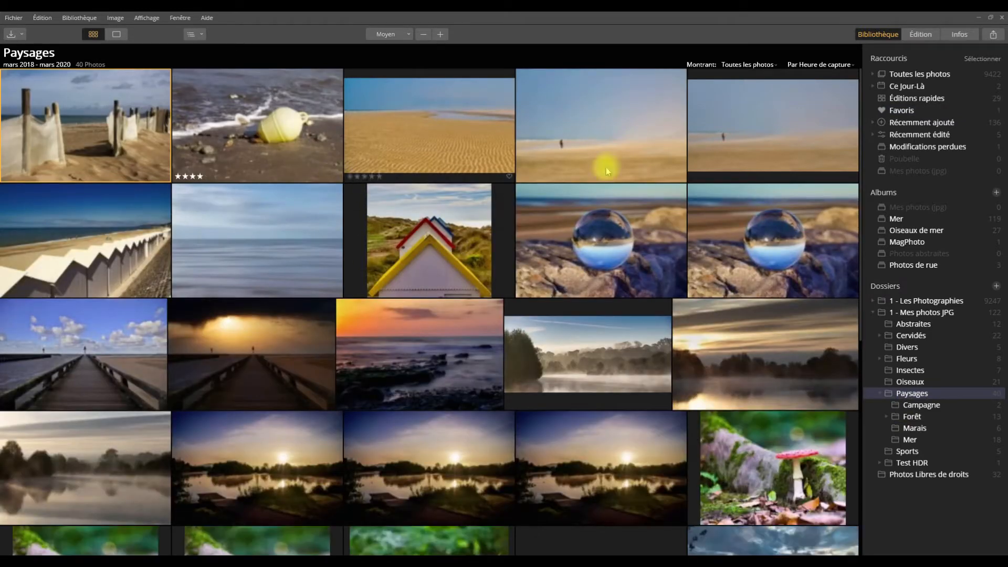
click(184, 177)
- Assign the green (Vert) colour label to the yellow buoy photo
right_click(223, 137)
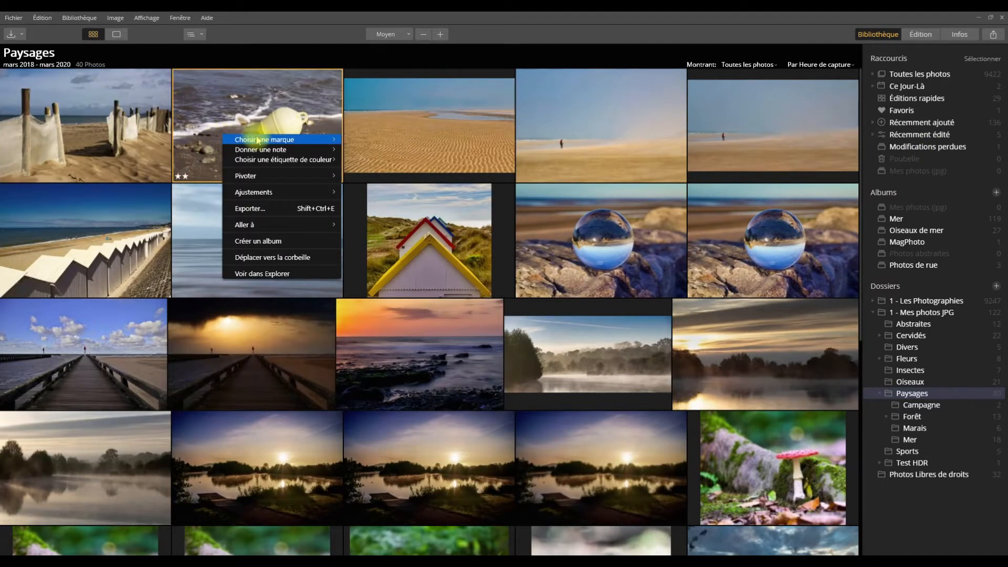
mouse_move(258, 140)
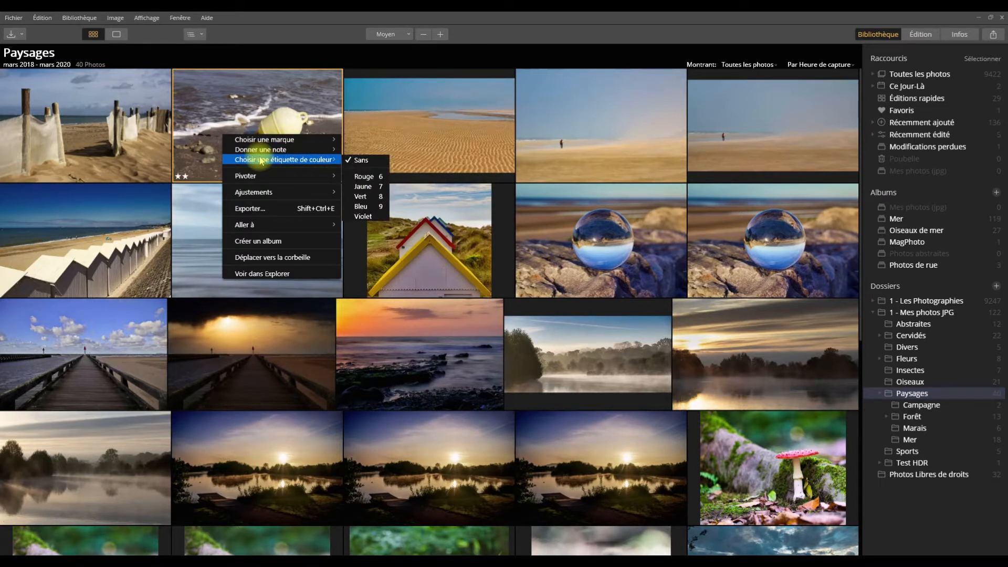
click(371, 203)
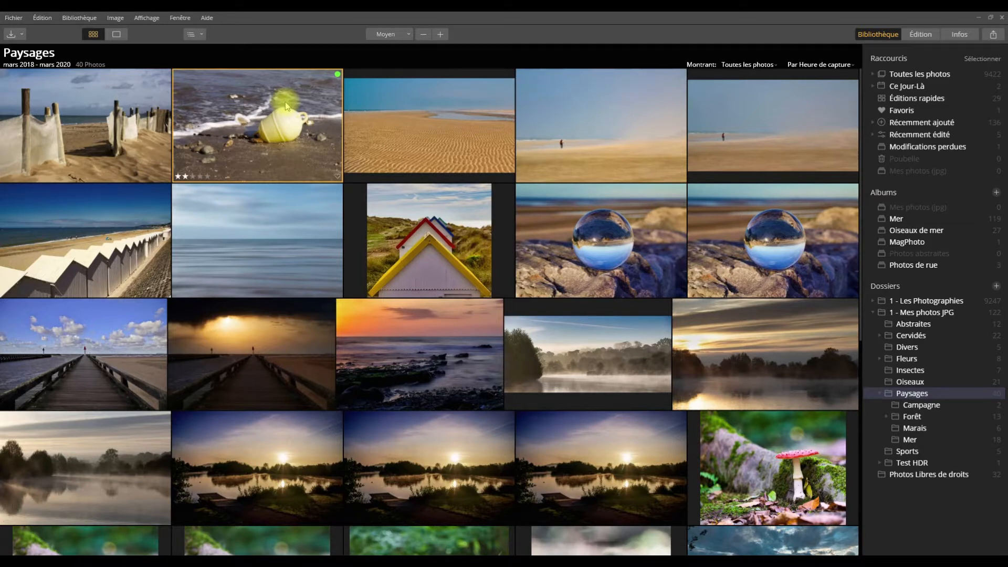
click(202, 35)
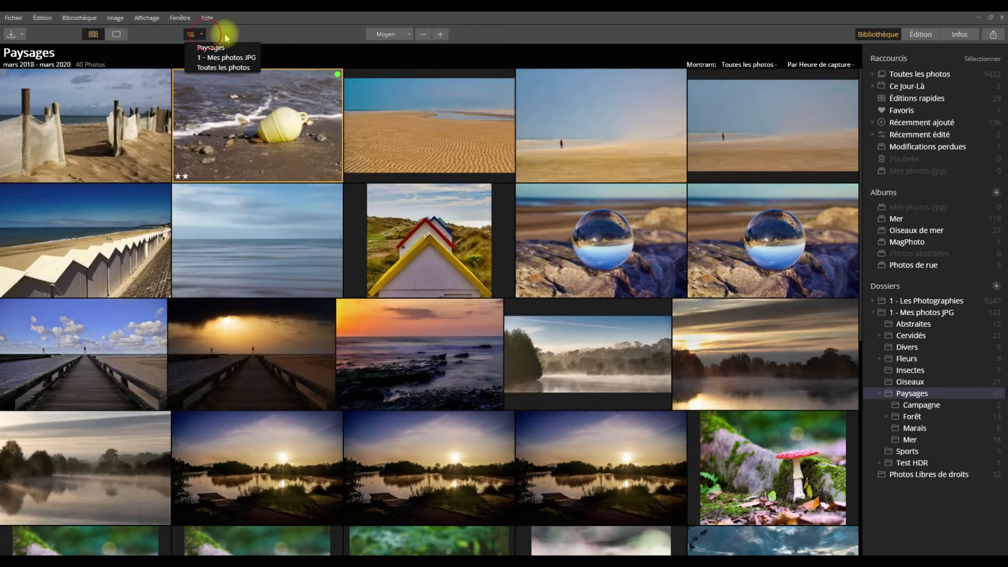
click(261, 35)
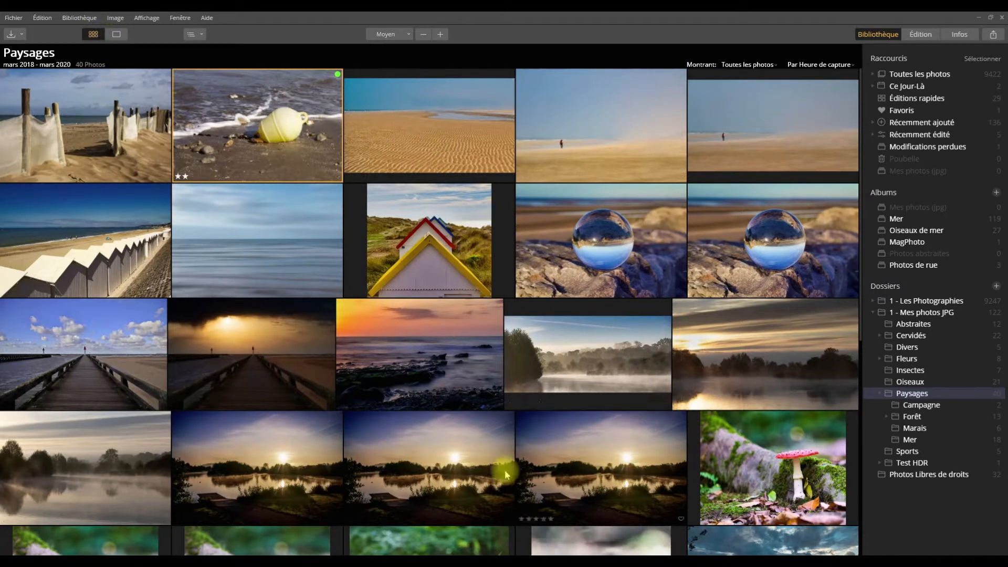
- Open the panoramic photo of the misty lake with the blue sky in single-image view
click(582, 356)
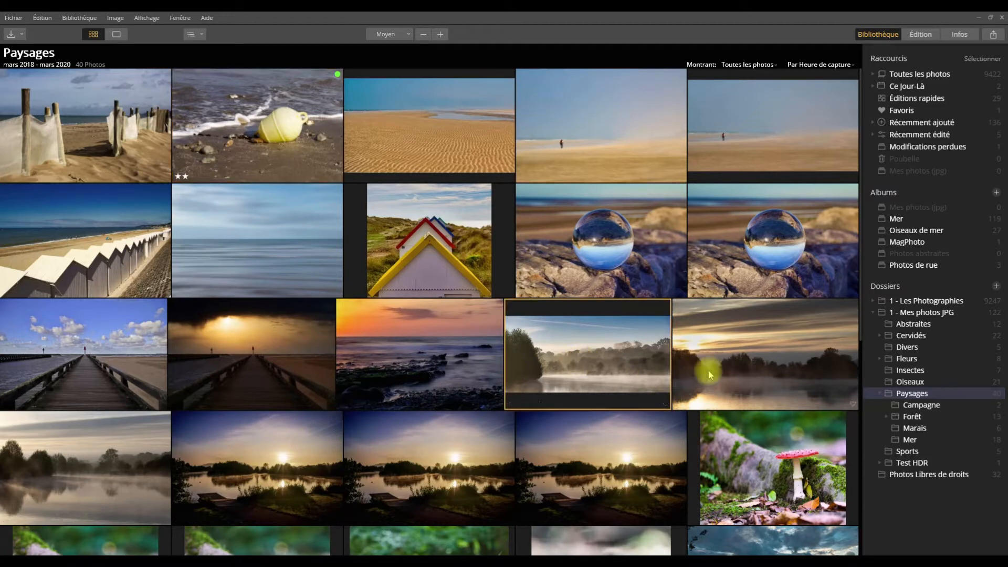
click(117, 35)
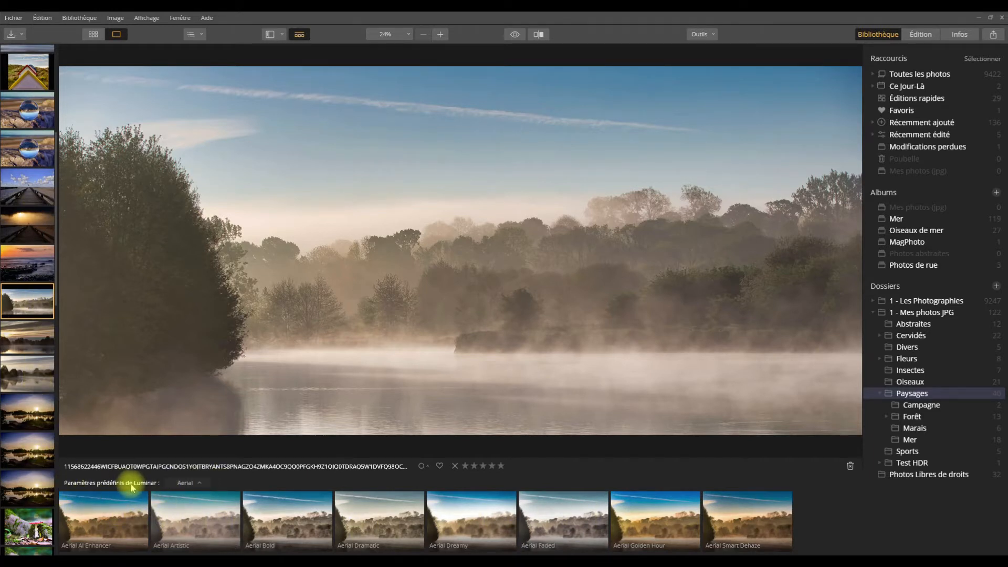
- Check the available Luminar preset collections and apply the Aerial AI Enhancer preset to the misty lake photo at a quantity of 100
click(202, 486)
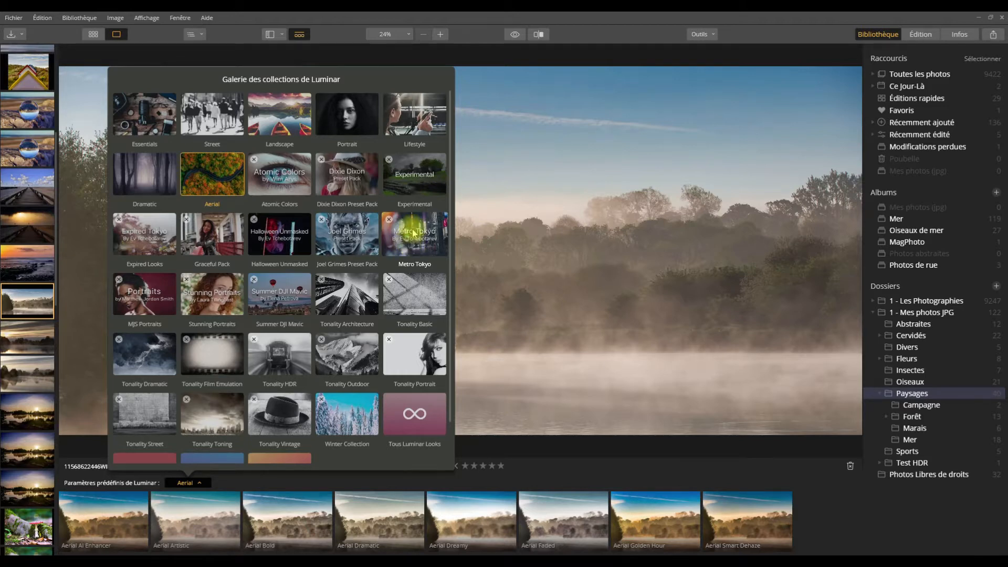
click(483, 146)
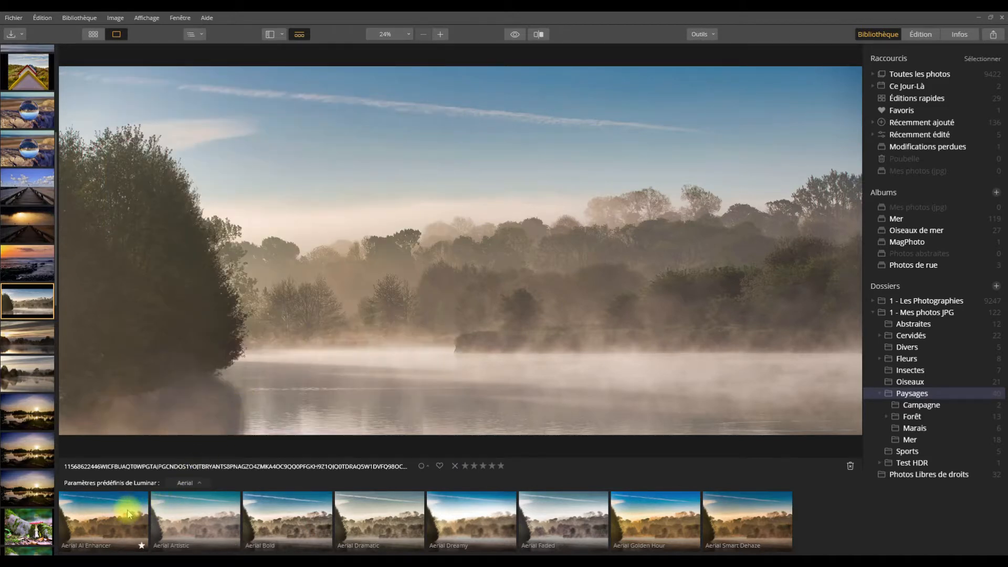
click(104, 514)
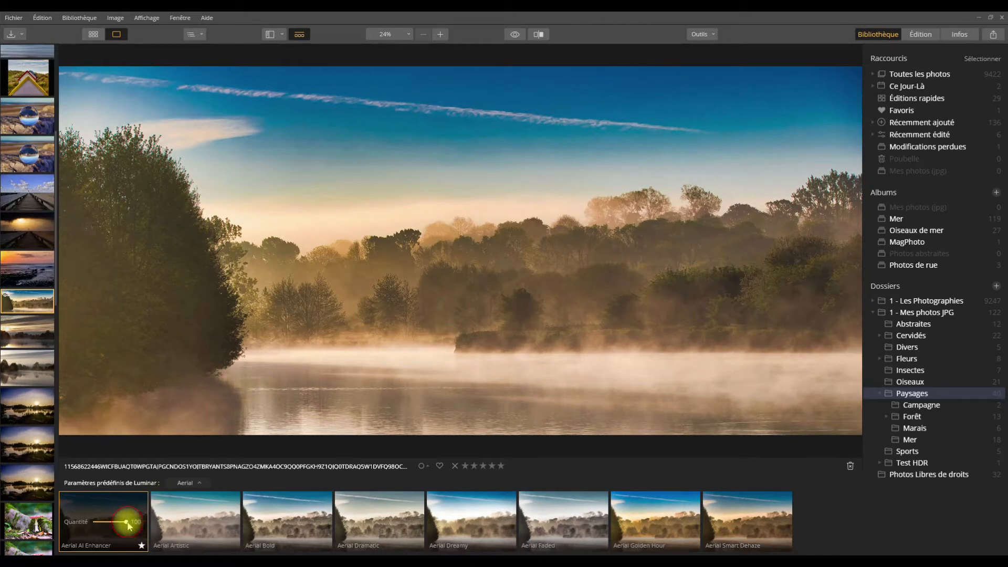
mouse_move(128, 523)
mouse_down()
mouse_move(102, 527)
mouse_move(130, 528)
mouse_up()
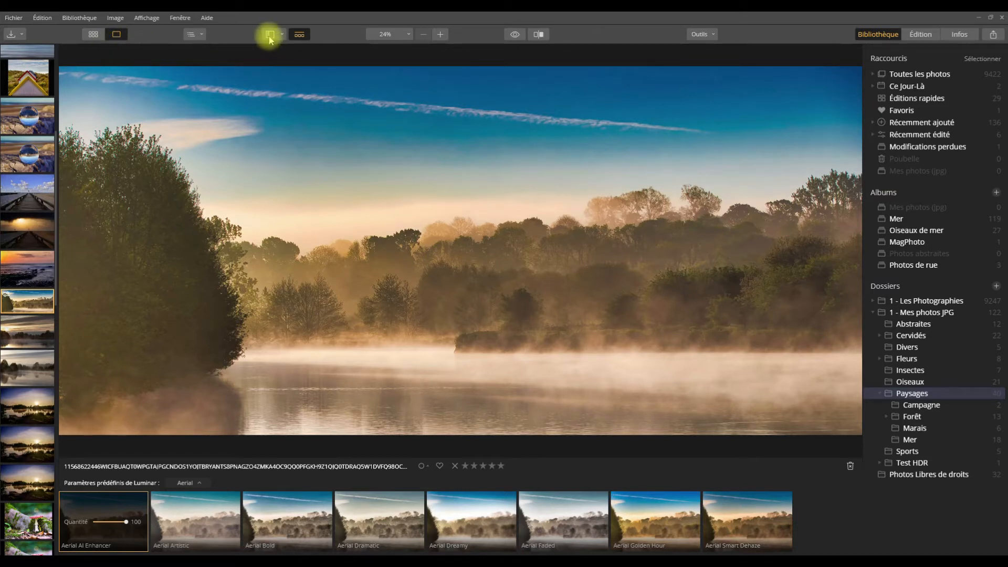
- Compare the enhanced lake photo with its original, using the quick preview and the split Avant/Après view
click(714, 36)
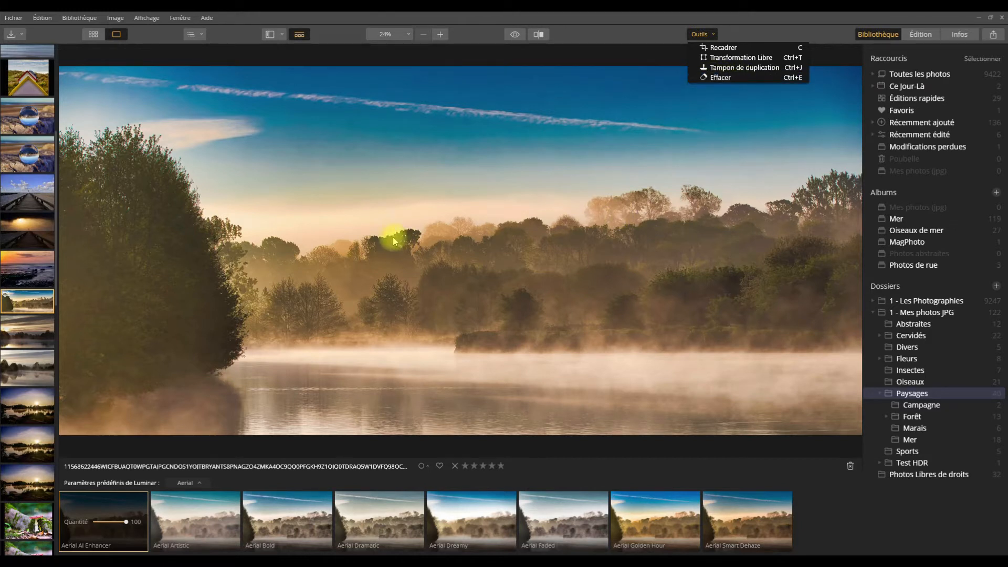
click(513, 33)
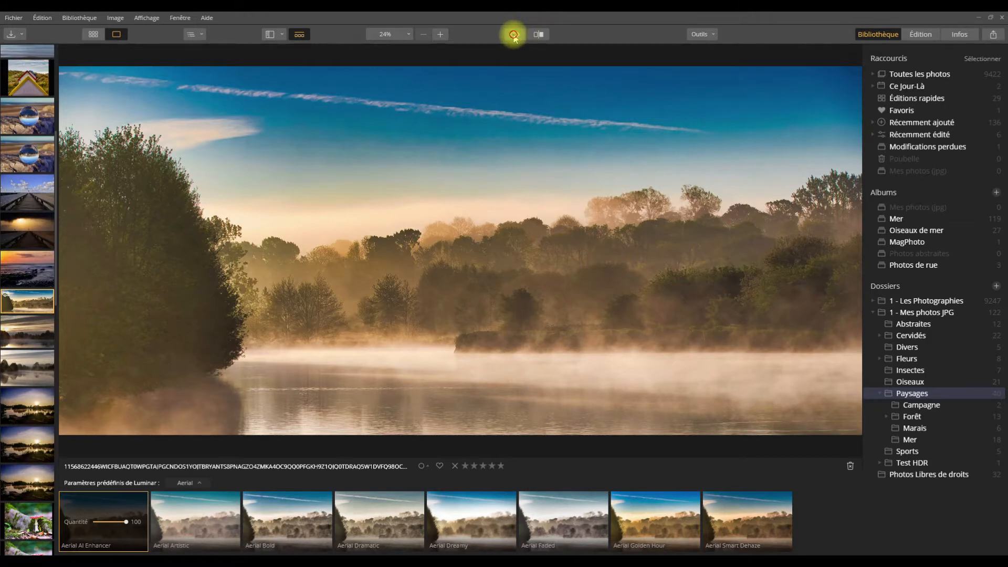
click(513, 35)
click(514, 35)
click(514, 36)
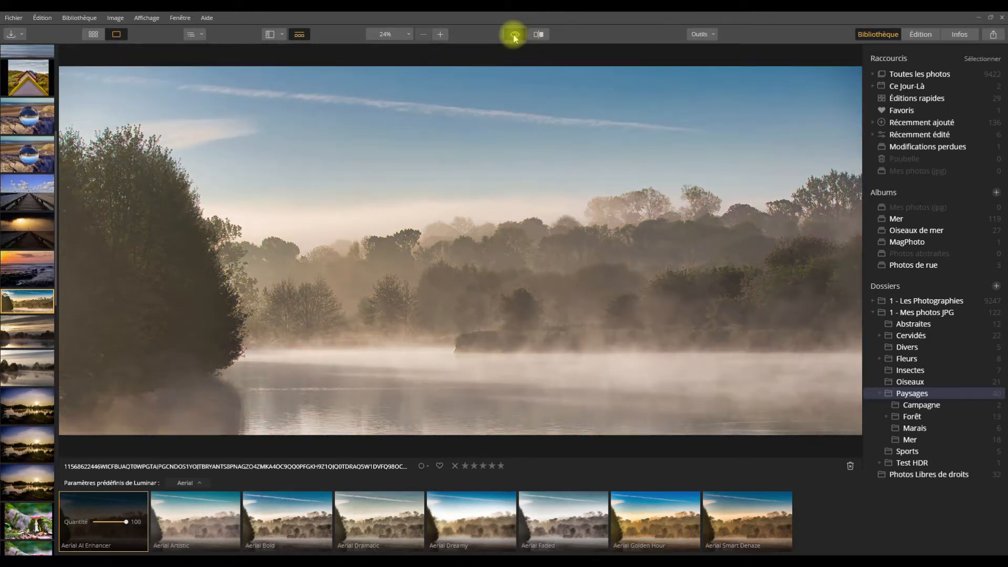
click(514, 36)
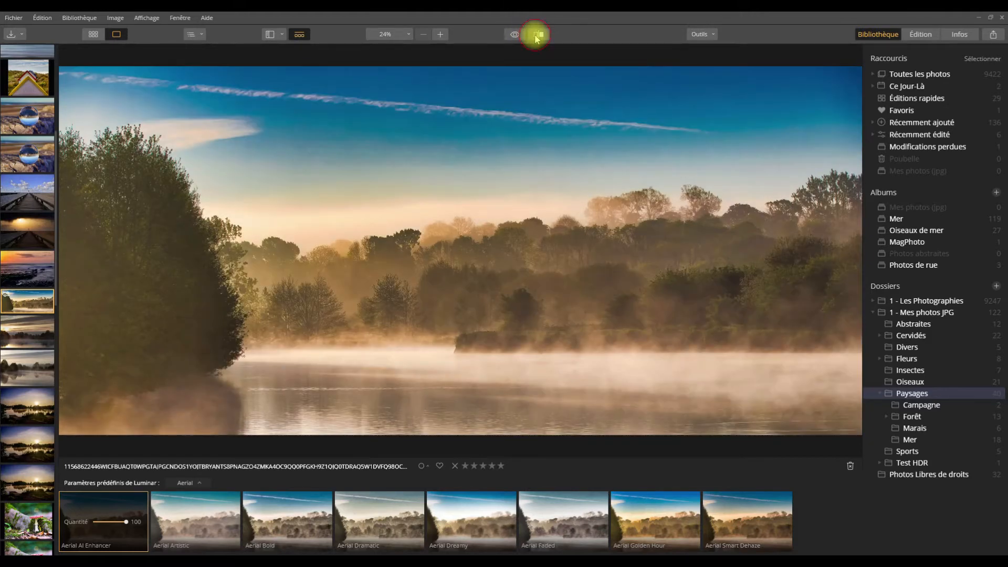
click(538, 35)
drag(459, 101, 507, 137)
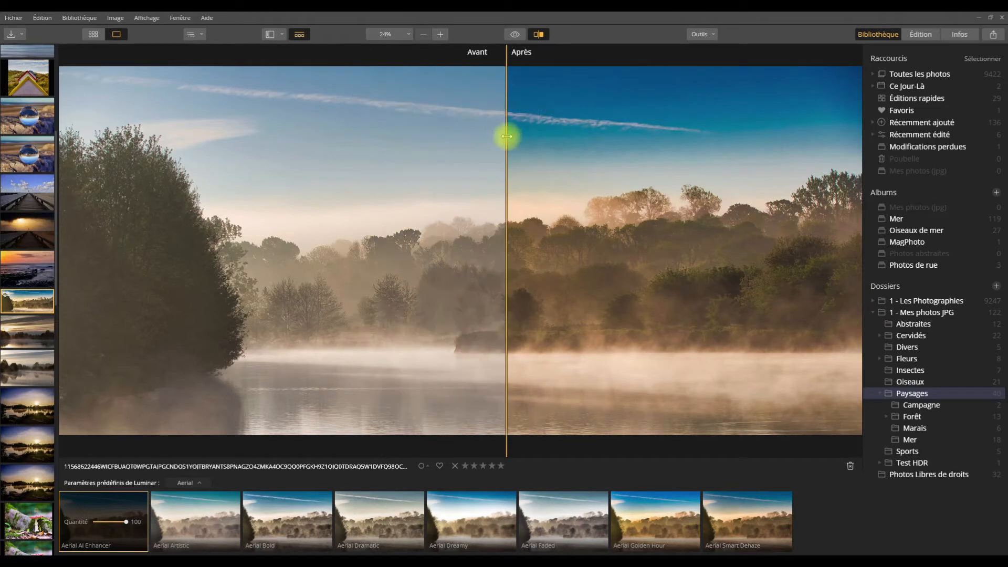
click(538, 34)
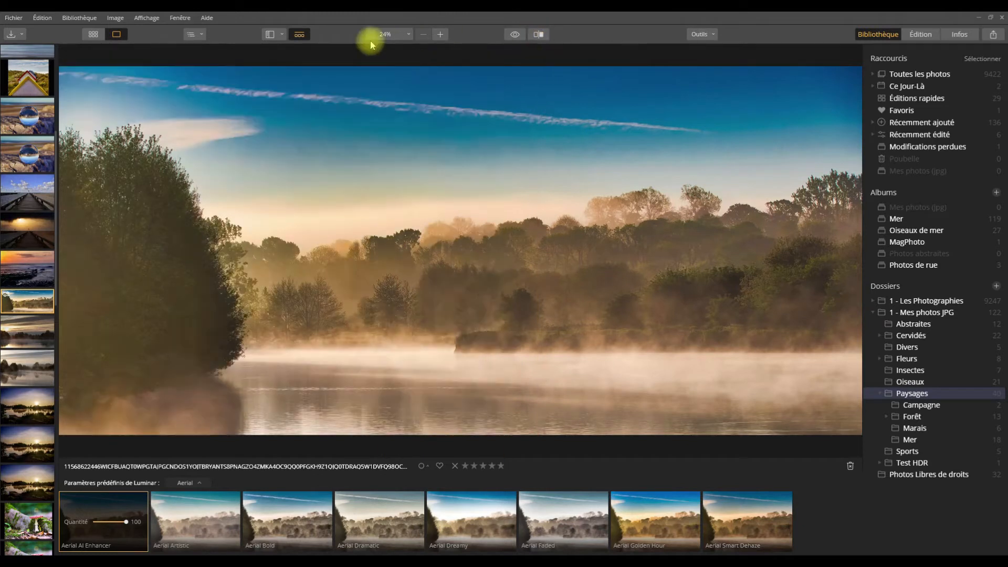
click(283, 34)
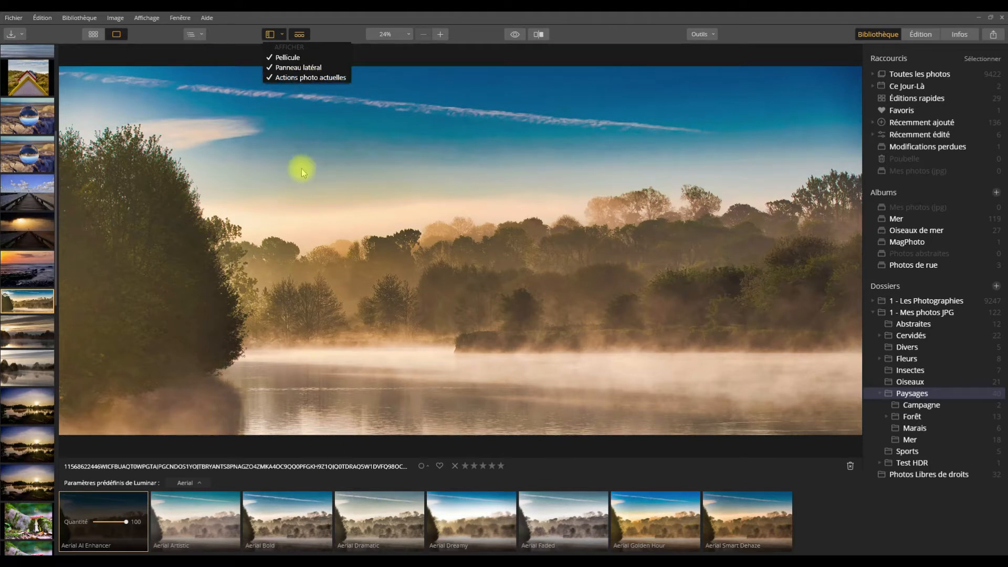
click(201, 36)
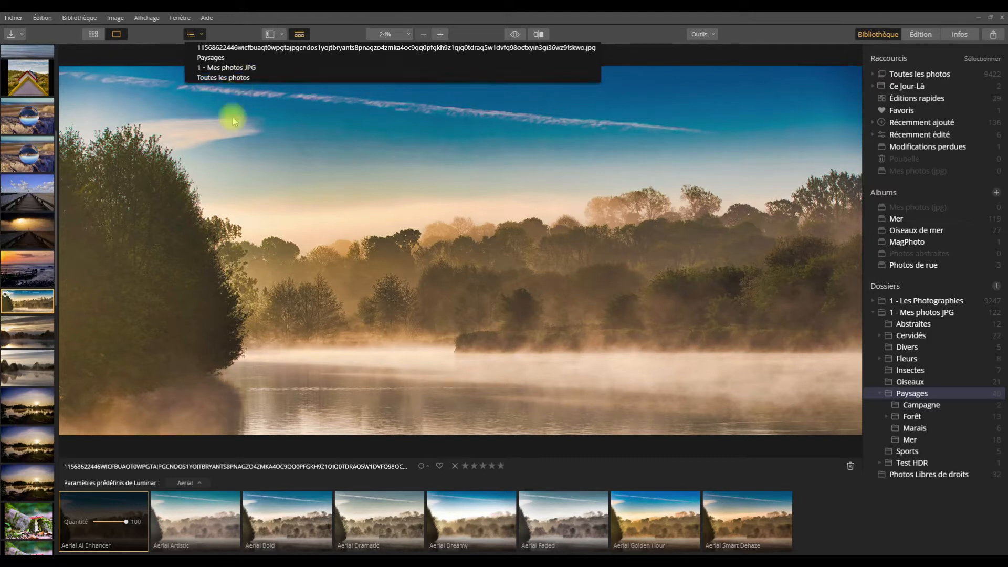
click(651, 44)
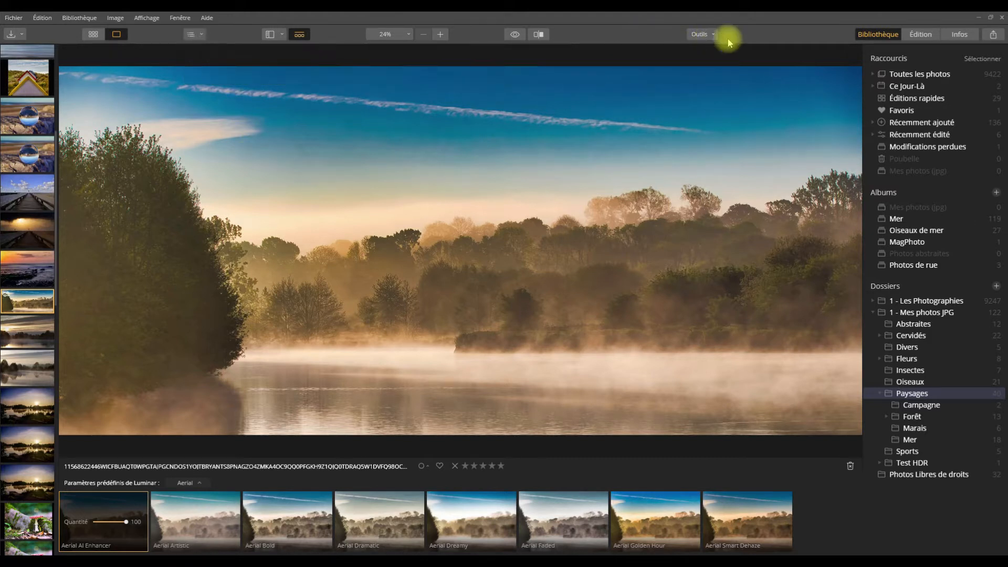
- Switch to editing the lake photo and set the Réduire la brume filter's quantity to 41
click(922, 36)
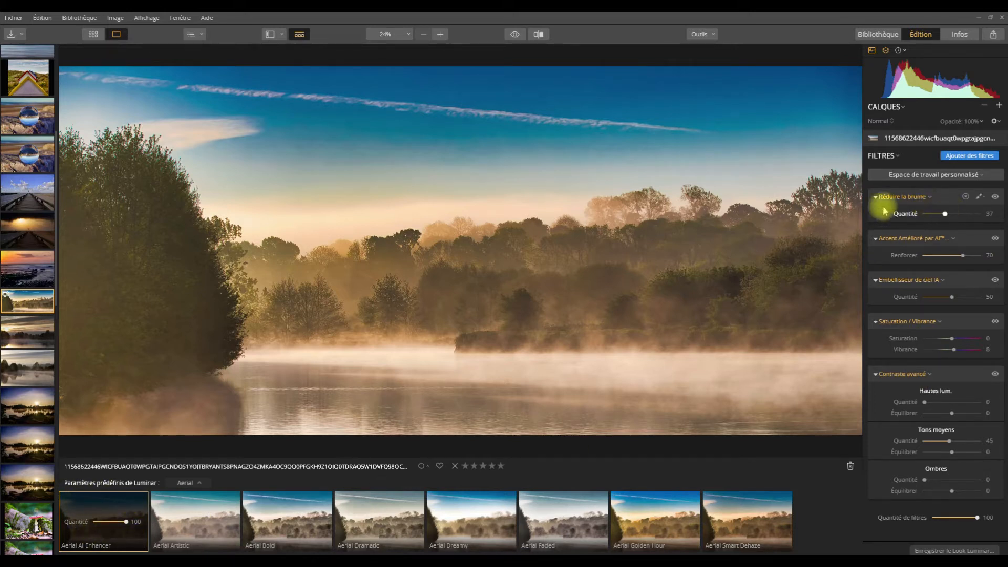
mouse_move(945, 214)
mouse_down()
mouse_move(958, 213)
mouse_move(925, 212)
mouse_move(947, 214)
mouse_up()
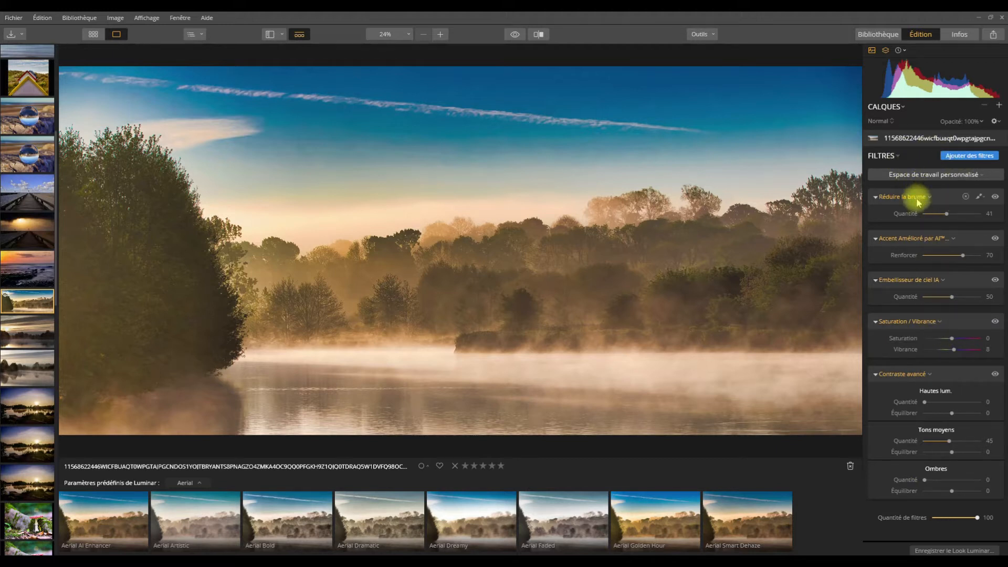
- Paint a brush mask for the Réduire la brume filter over the large tree beside the lake, and hide the mask overlay
click(980, 198)
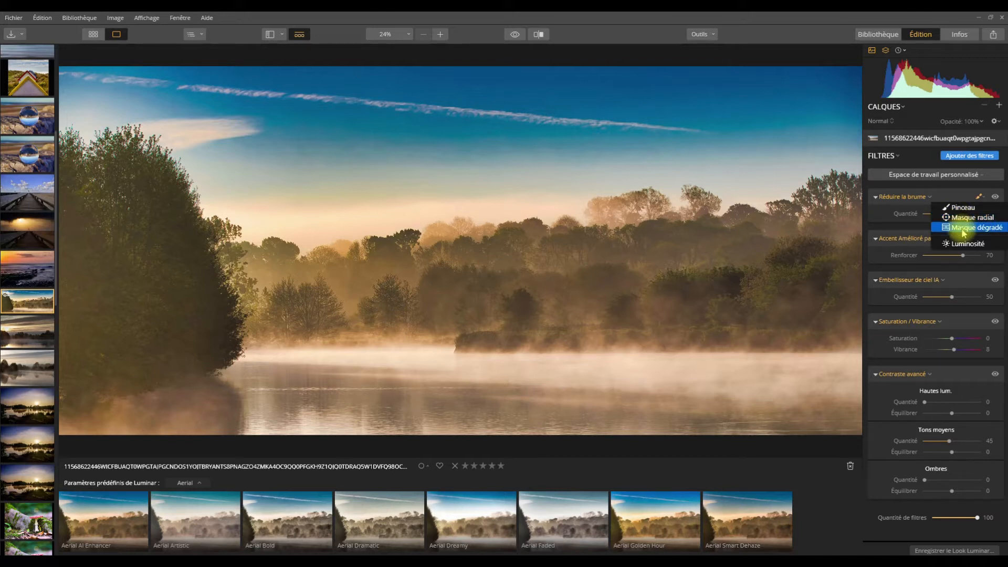
click(964, 208)
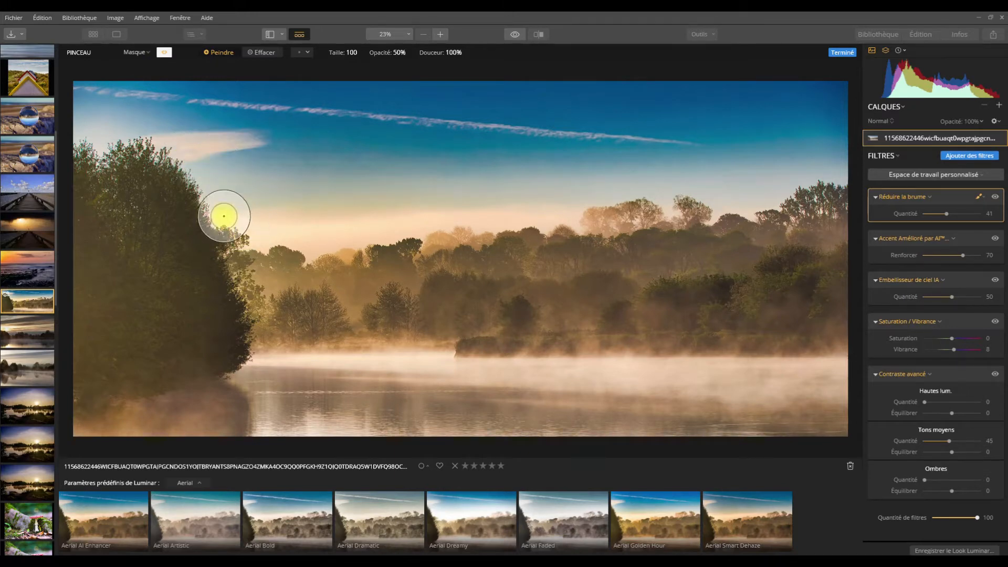
mouse_move(89, 177)
mouse_down()
mouse_move(83, 320)
mouse_move(100, 355)
mouse_move(201, 341)
mouse_move(150, 181)
mouse_move(126, 301)
mouse_move(172, 293)
mouse_move(173, 215)
mouse_move(154, 173)
mouse_move(129, 156)
mouse_move(145, 165)
mouse_move(213, 286)
mouse_move(225, 313)
mouse_move(220, 346)
mouse_move(91, 385)
mouse_move(215, 347)
mouse_move(217, 299)
mouse_move(165, 197)
mouse_move(131, 167)
mouse_move(106, 222)
mouse_move(105, 260)
mouse_move(105, 196)
mouse_up()
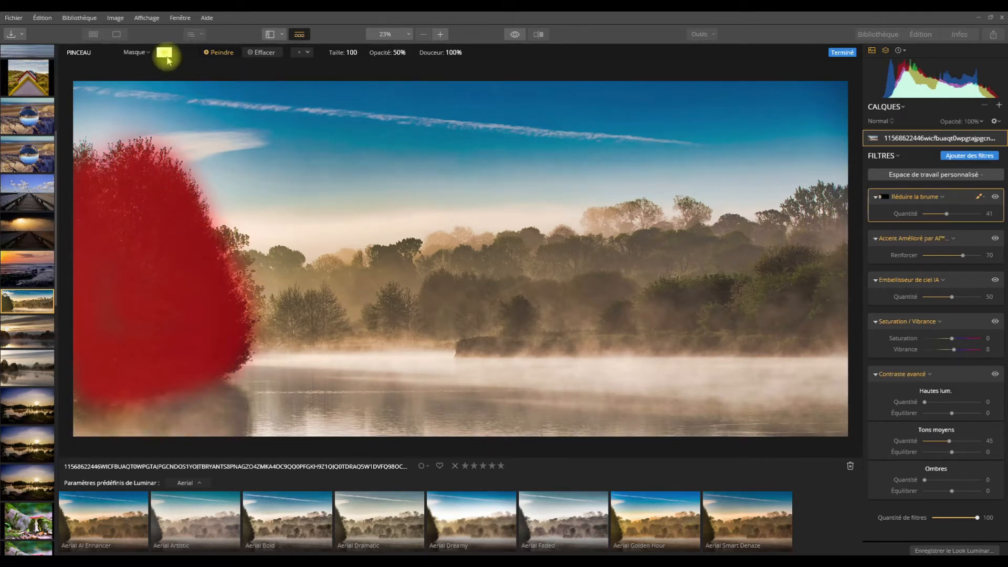
click(164, 53)
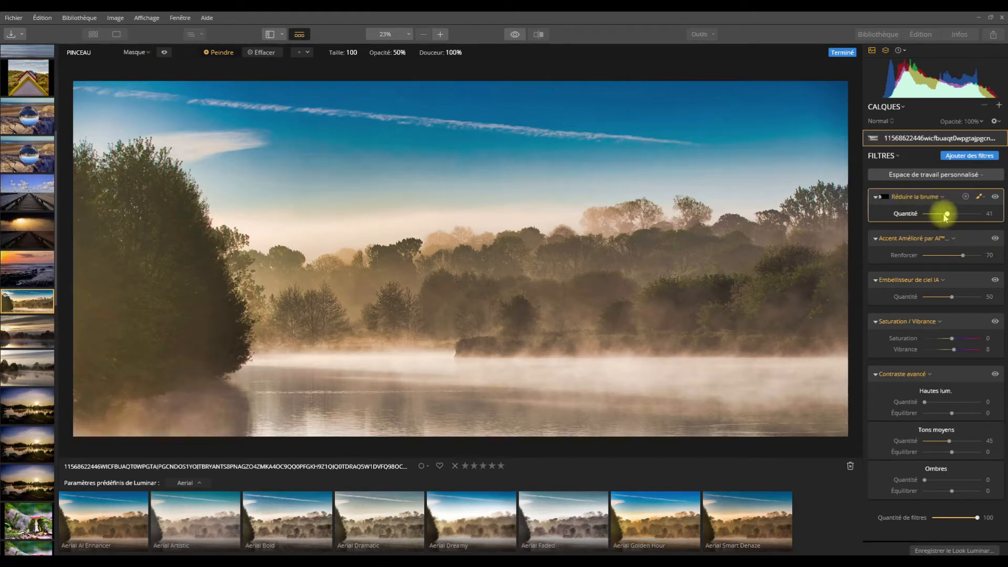
- Set the Réduire la brume filter's quantity to 49 and reopen its brush mask
mouse_move(952, 215)
mouse_down()
mouse_move(992, 214)
mouse_move(885, 214)
mouse_move(995, 225)
mouse_move(952, 215)
mouse_up()
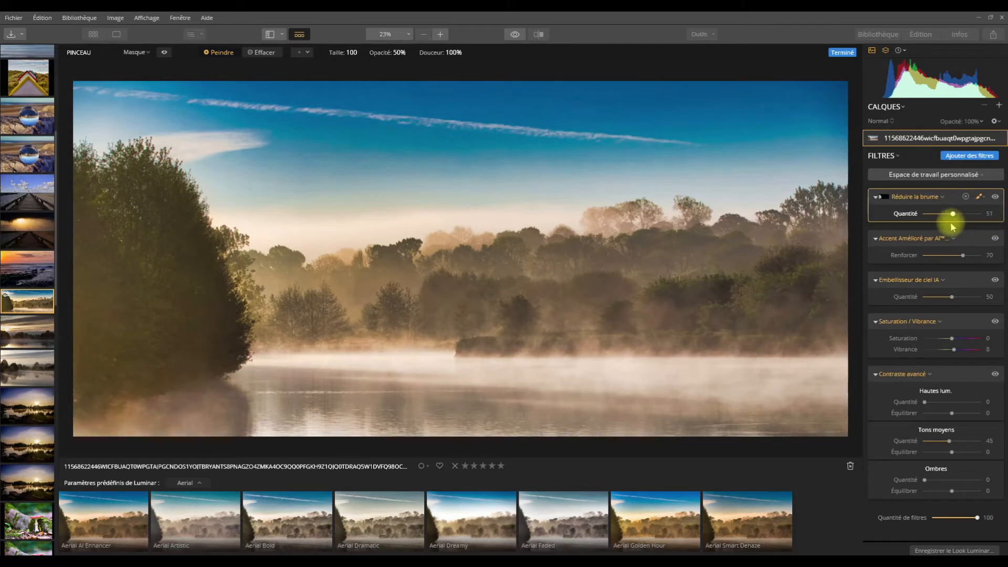
click(980, 197)
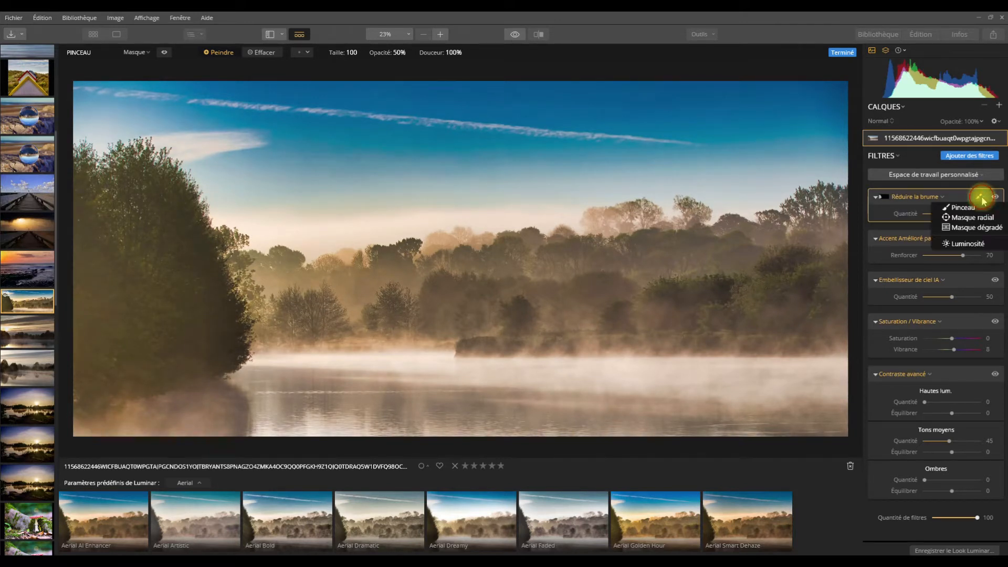
click(965, 208)
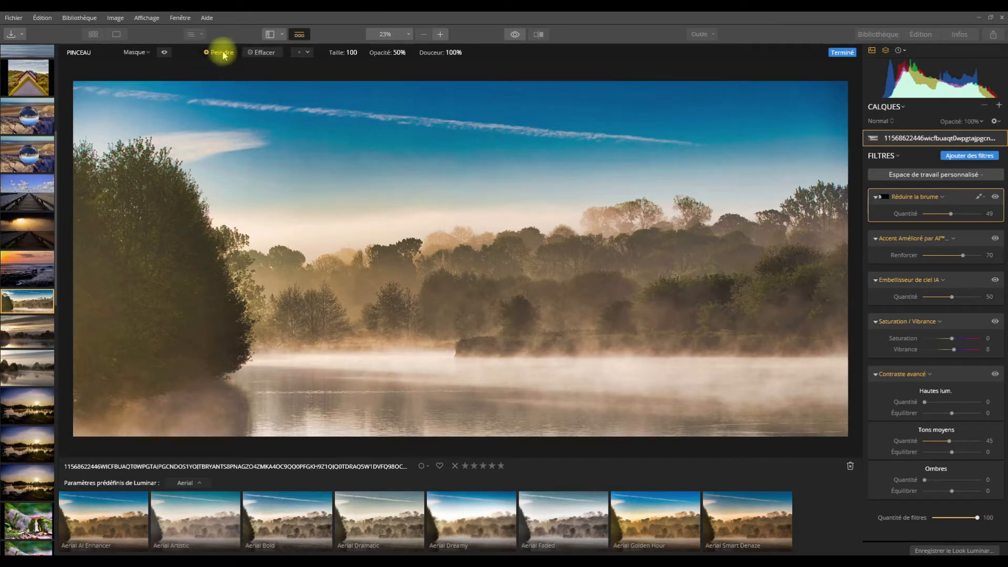
- Show the mask overlay, brush over the large tree in erase mode, and review the brush's size, softness and opacity settings
click(264, 52)
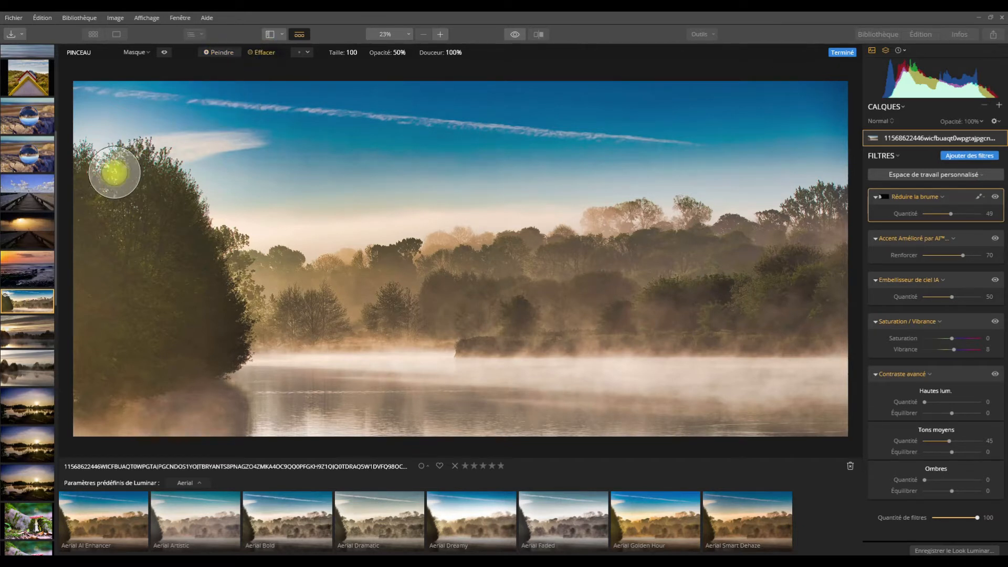
click(165, 52)
mouse_move(124, 163)
mouse_down()
mouse_move(171, 219)
mouse_move(208, 340)
mouse_move(201, 263)
mouse_move(210, 333)
mouse_move(158, 354)
mouse_move(117, 343)
mouse_move(114, 191)
mouse_move(91, 216)
mouse_move(87, 335)
mouse_move(130, 338)
mouse_move(158, 225)
mouse_move(151, 346)
mouse_move(106, 198)
mouse_move(71, 342)
mouse_move(137, 382)
mouse_move(227, 337)
mouse_move(241, 246)
mouse_move(204, 166)
mouse_move(148, 143)
mouse_move(178, 203)
mouse_up()
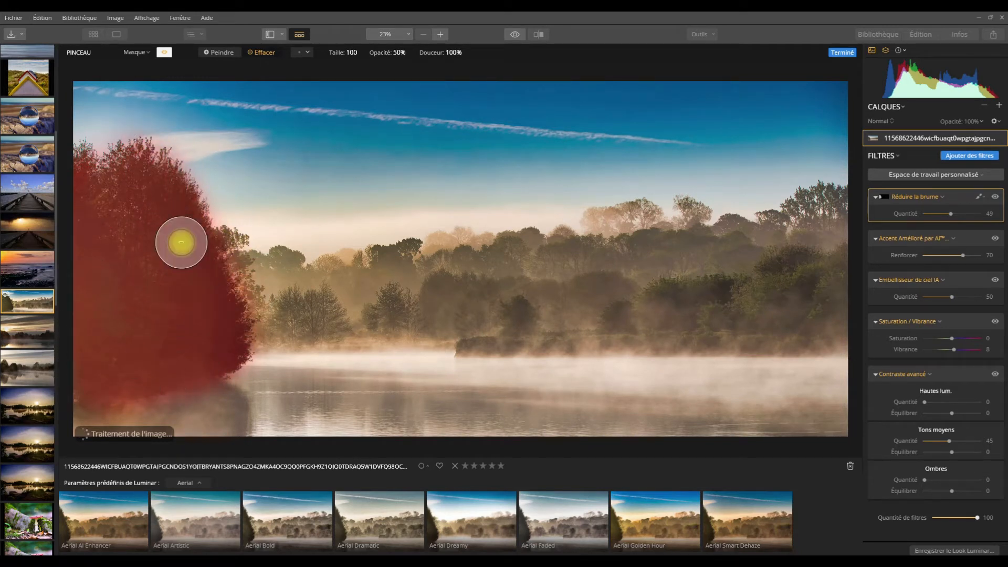
click(308, 52)
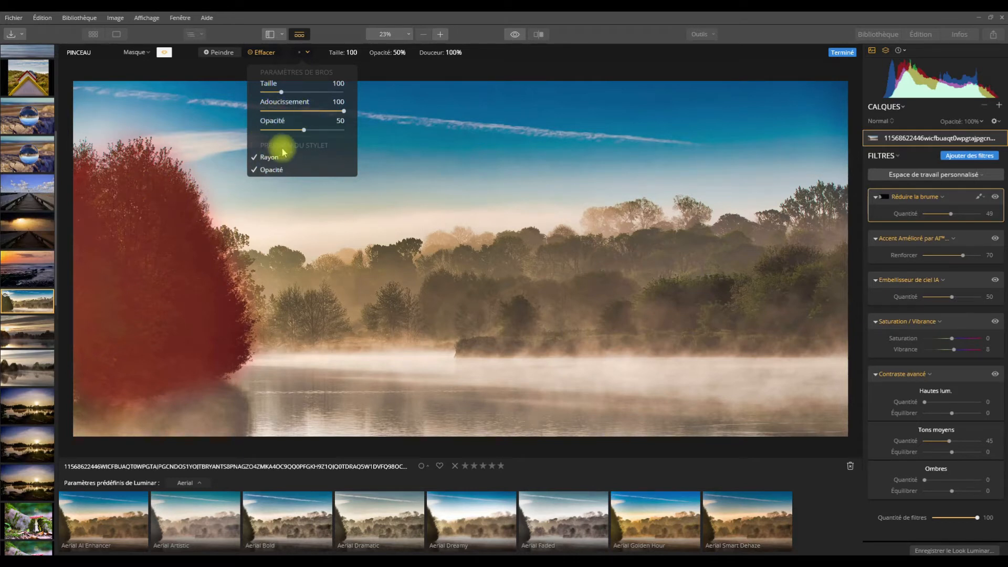
click(344, 54)
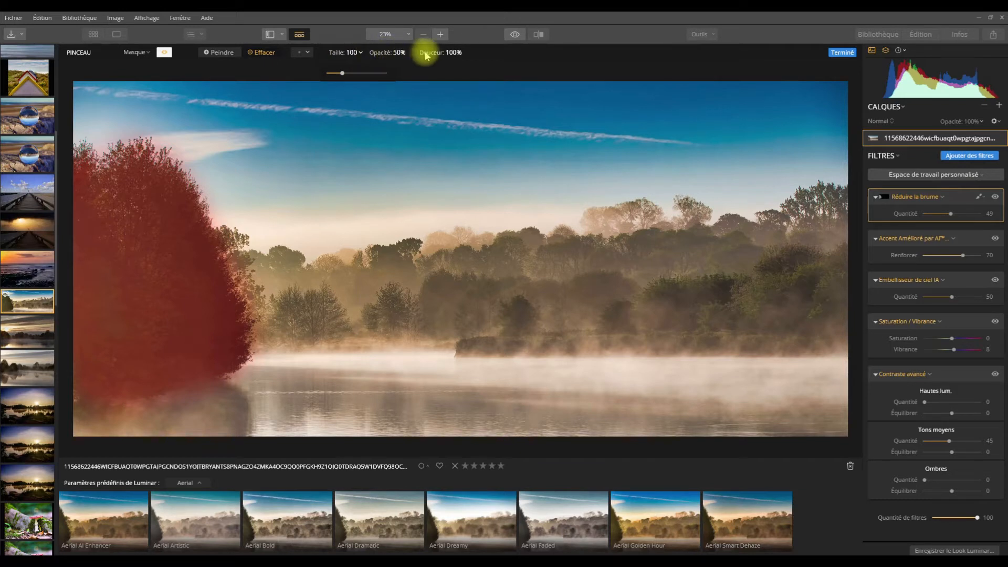
click(306, 52)
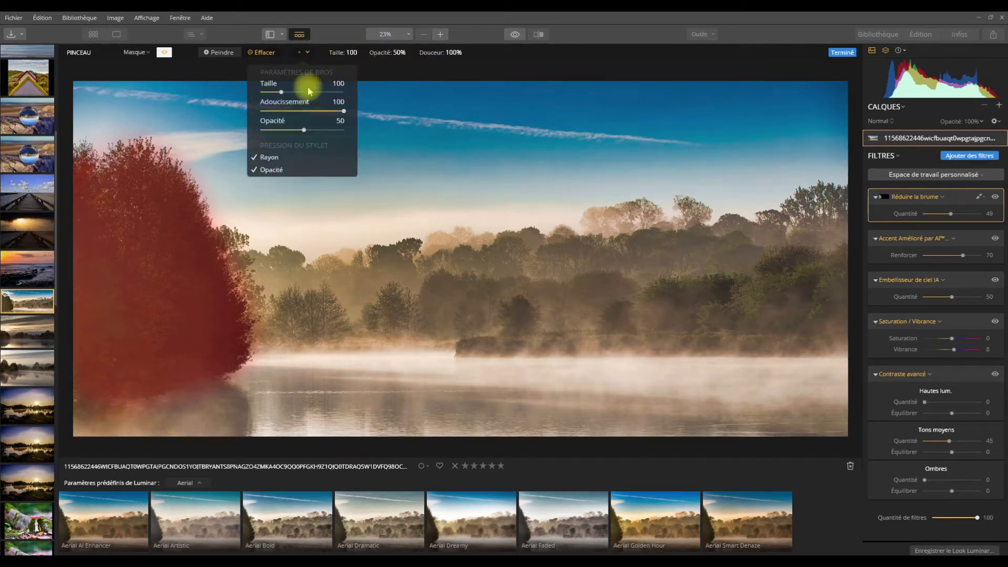
click(504, 57)
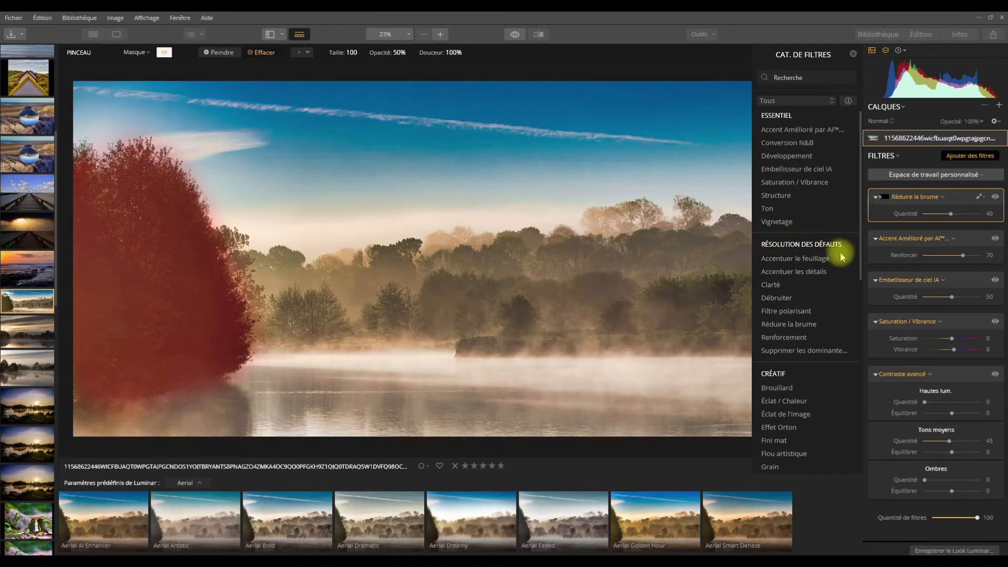
- Add the Blancs / Noirs filter from the Utilitaire category and darken the photo, setting Blancs to -27
drag(861, 228, 871, 445)
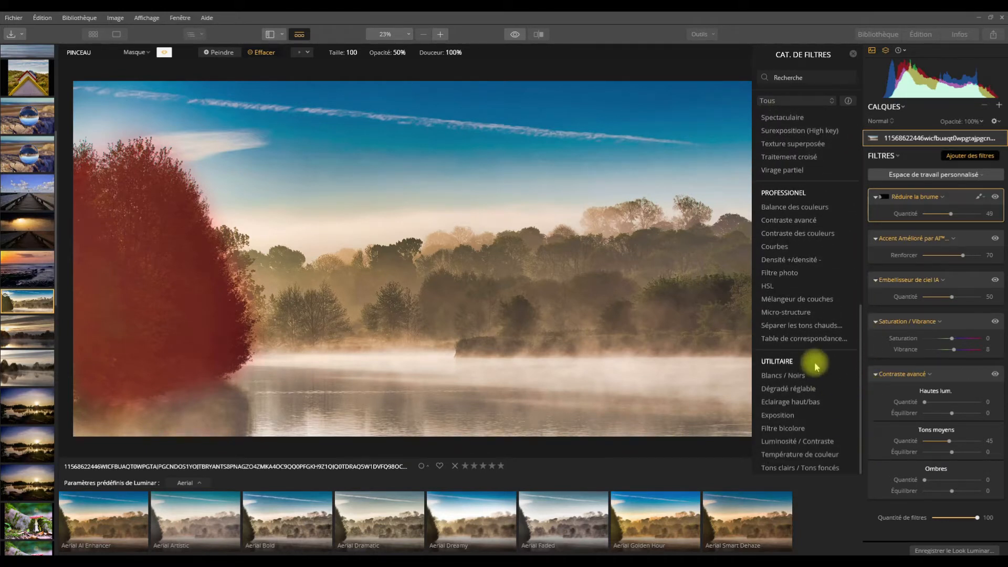
drag(863, 391, 862, 371)
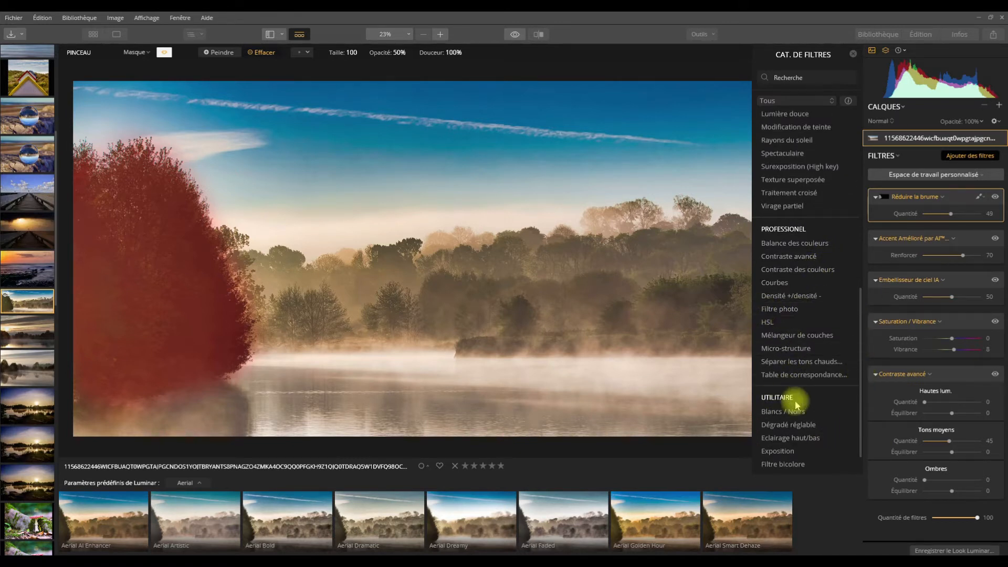
click(778, 414)
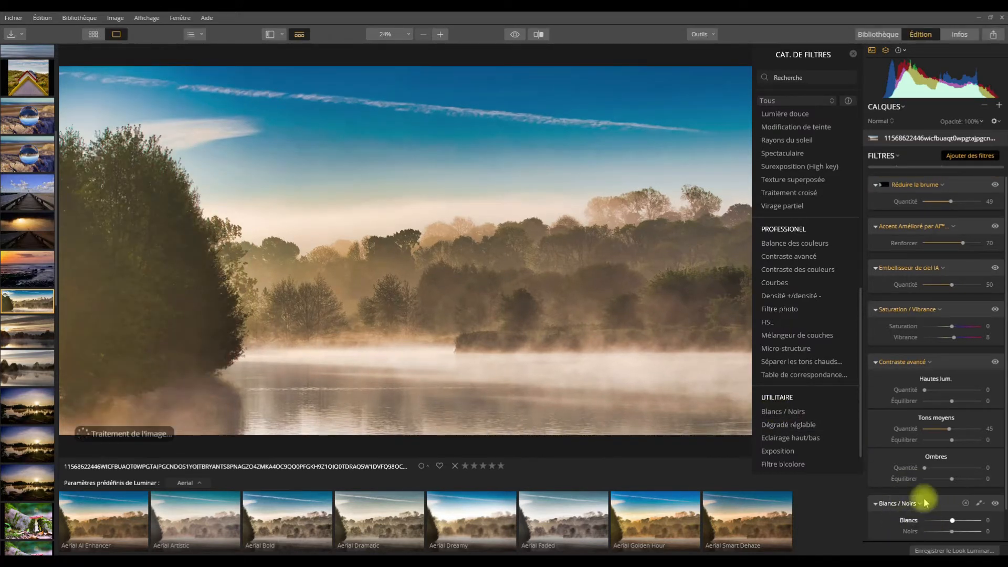
scroll(923, 491, down, 1)
drag(952, 488, 921, 501)
scroll(887, 409, up, 1)
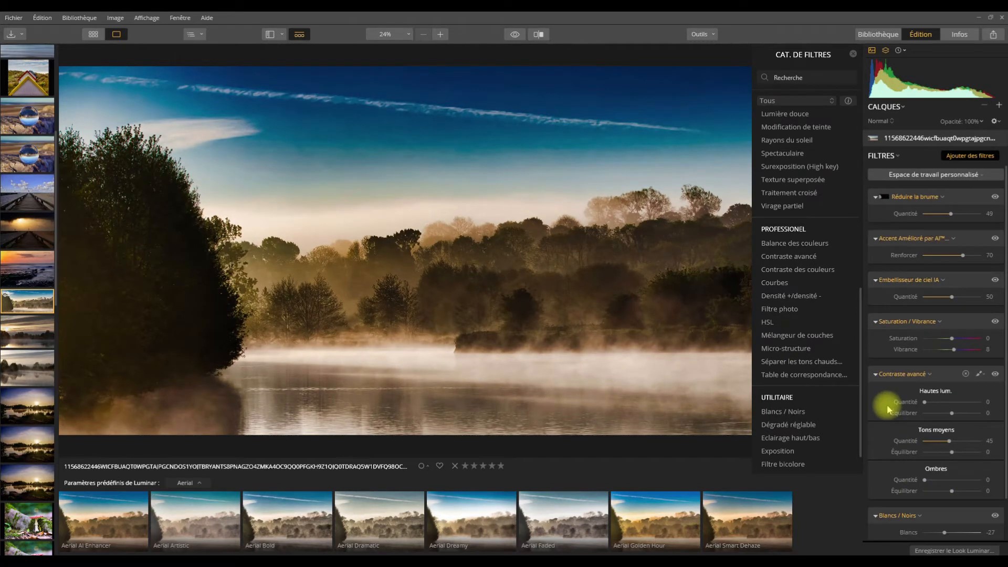
- Check the lake photo's camera information and return to the library's grid view of the Paysages folder
click(958, 36)
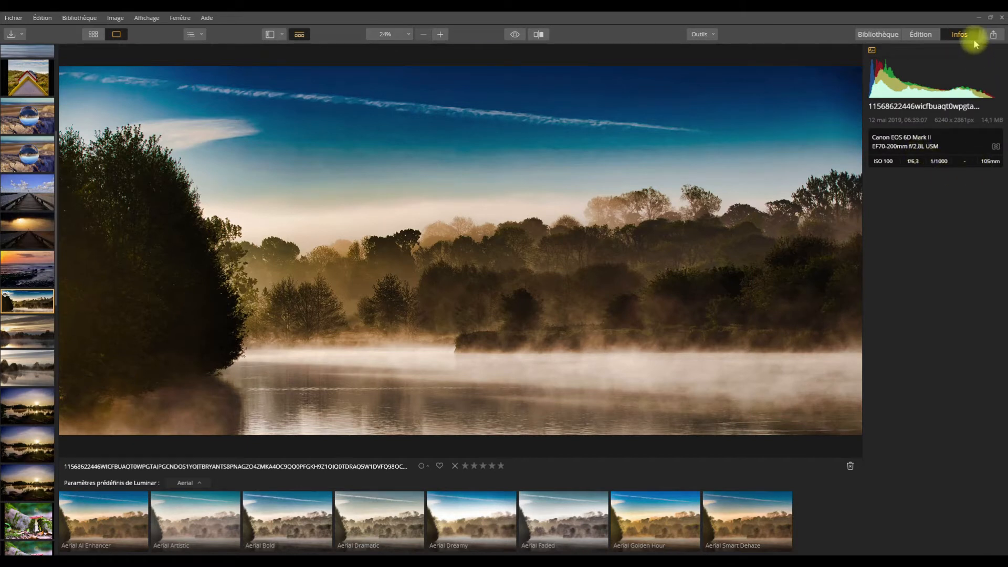
click(913, 36)
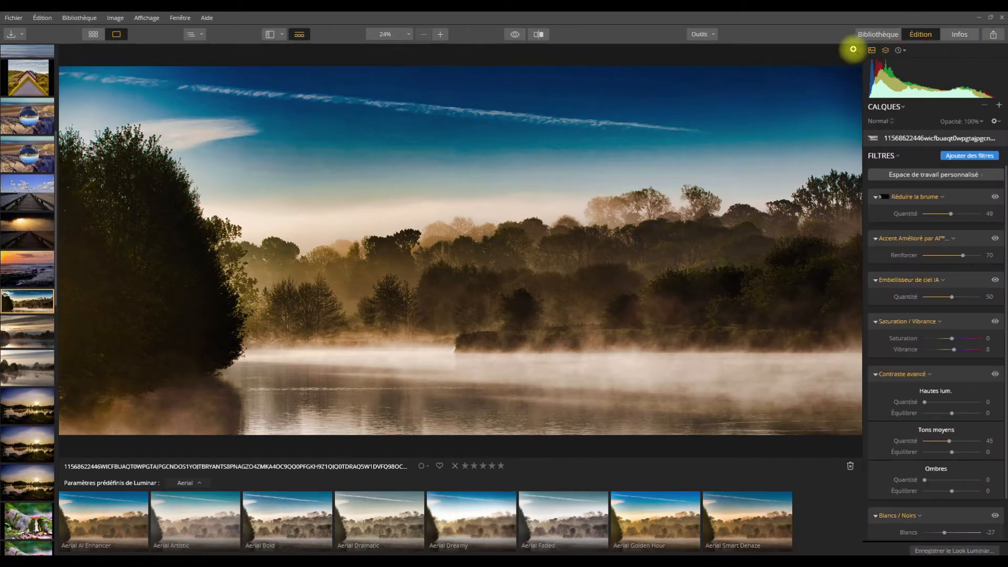
click(874, 35)
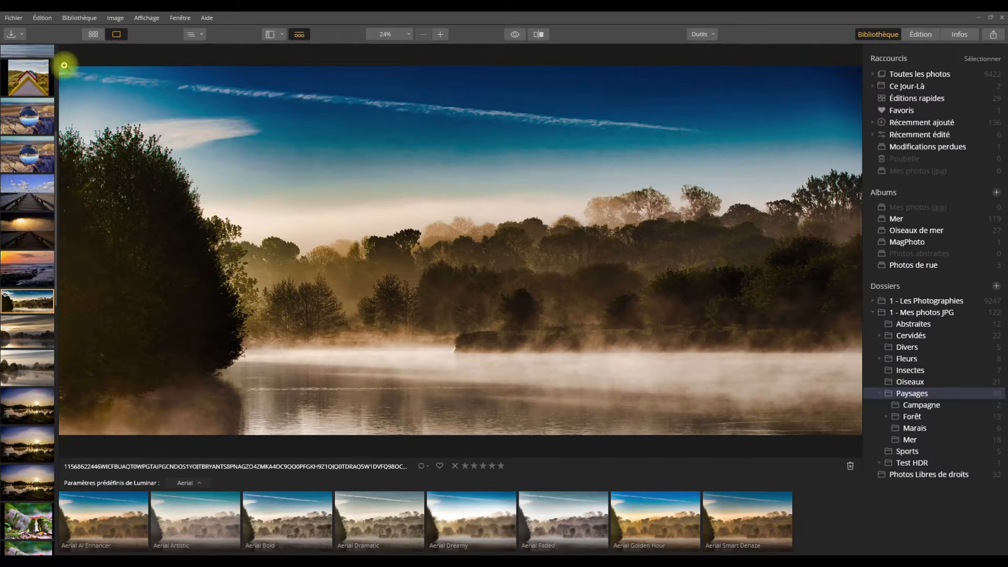
click(93, 34)
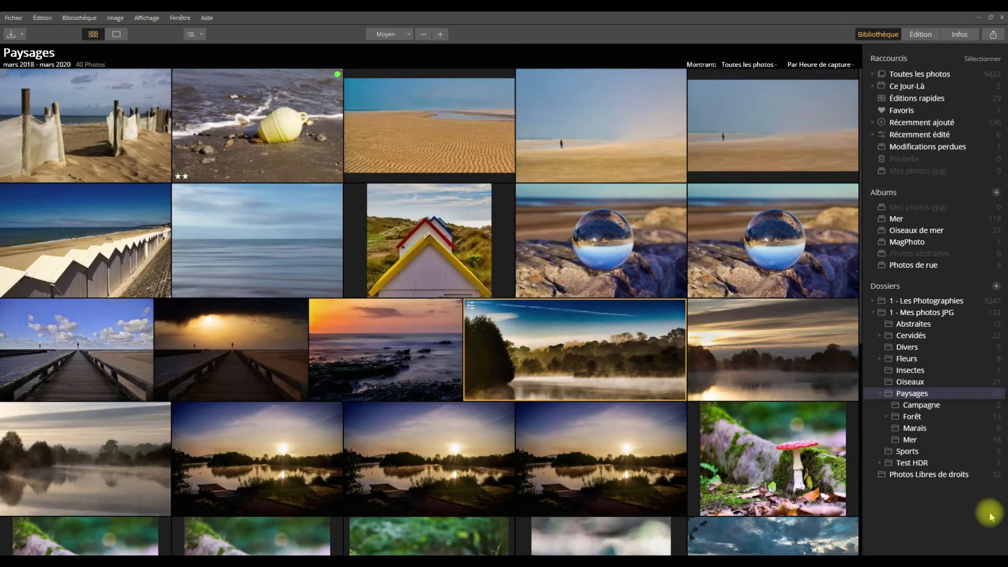
- Collapse the Paysages and 1 - Mes photos JPG folders and remove the Photos Libres de droits folder from the catalogue
click(880, 394)
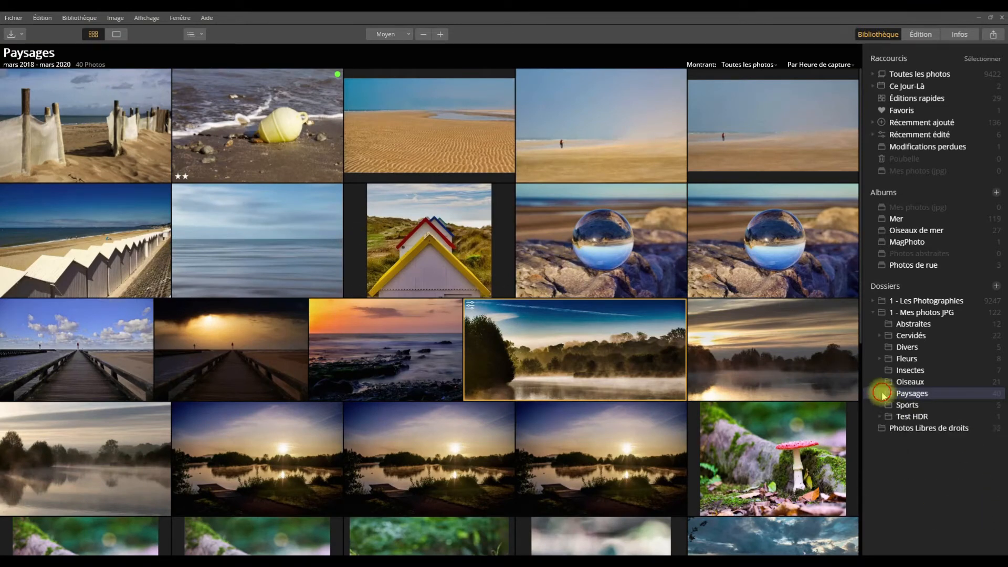
click(875, 313)
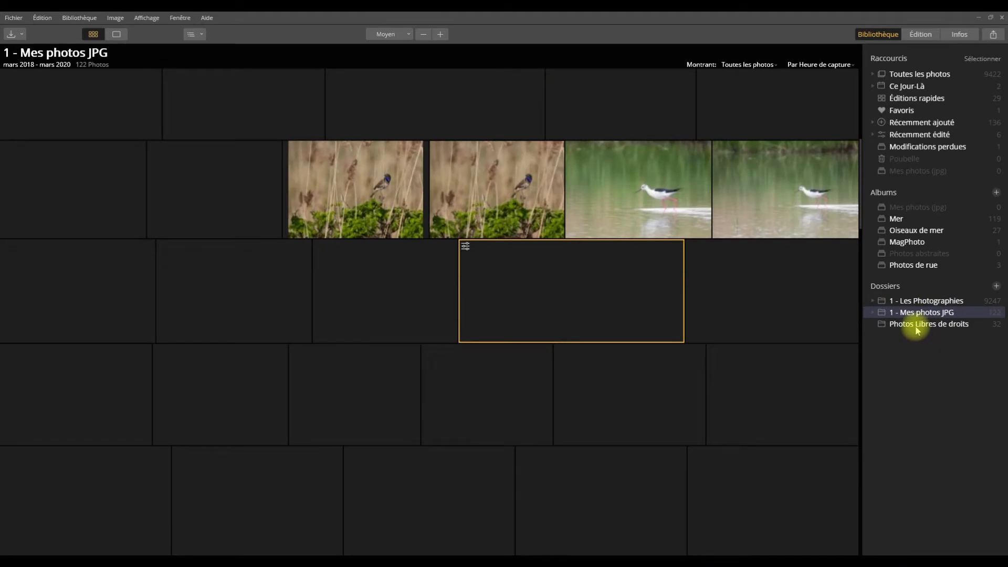
right_click(894, 324)
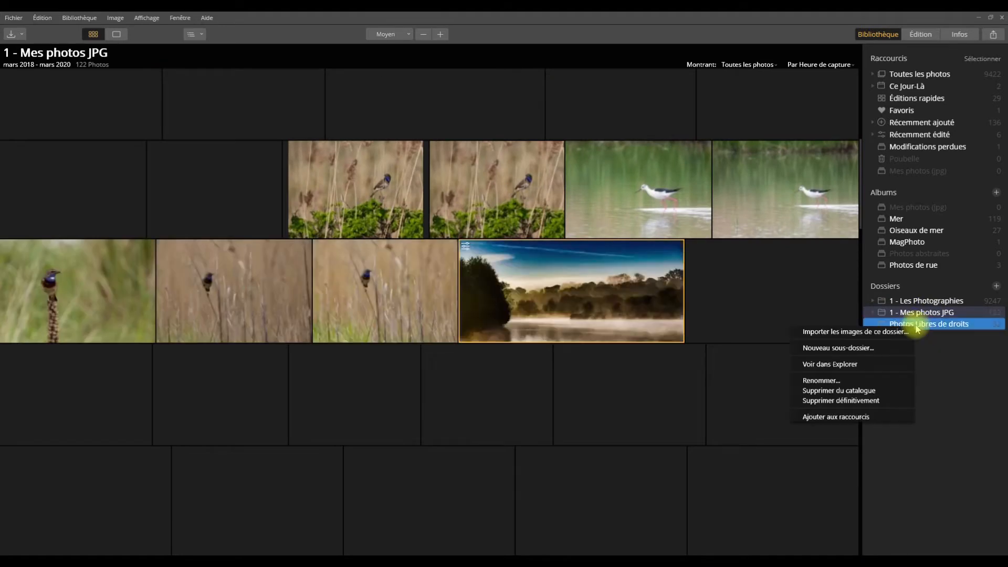
click(839, 391)
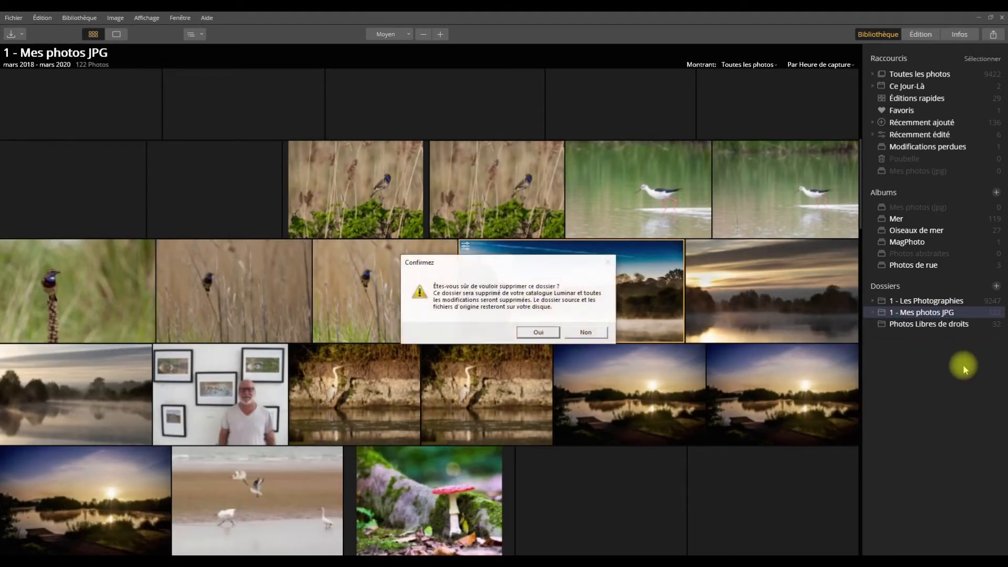
click(540, 333)
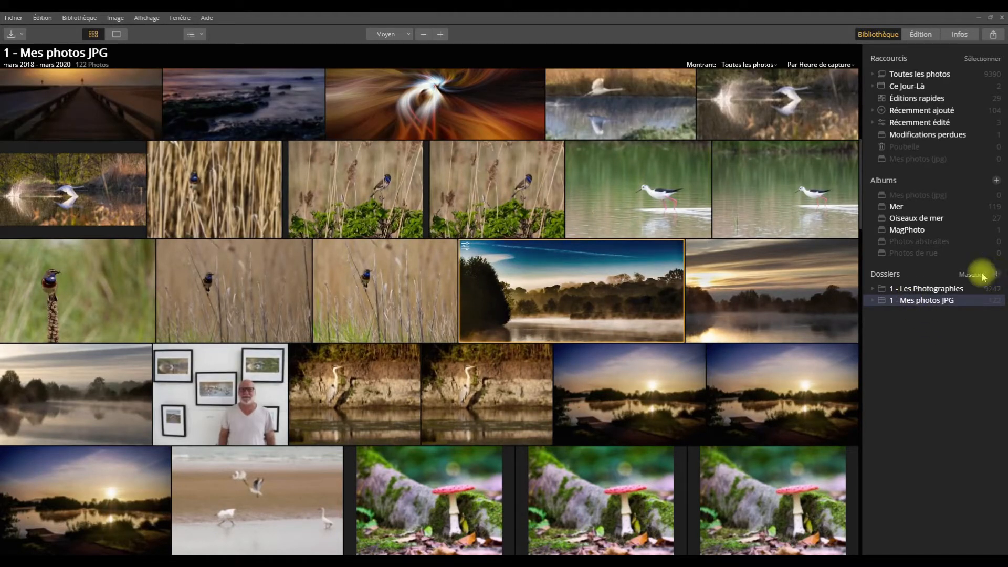
- Add the Photos Libres de droits folder from DISQUE 1 (F:) to the library and look through its photos
click(23, 34)
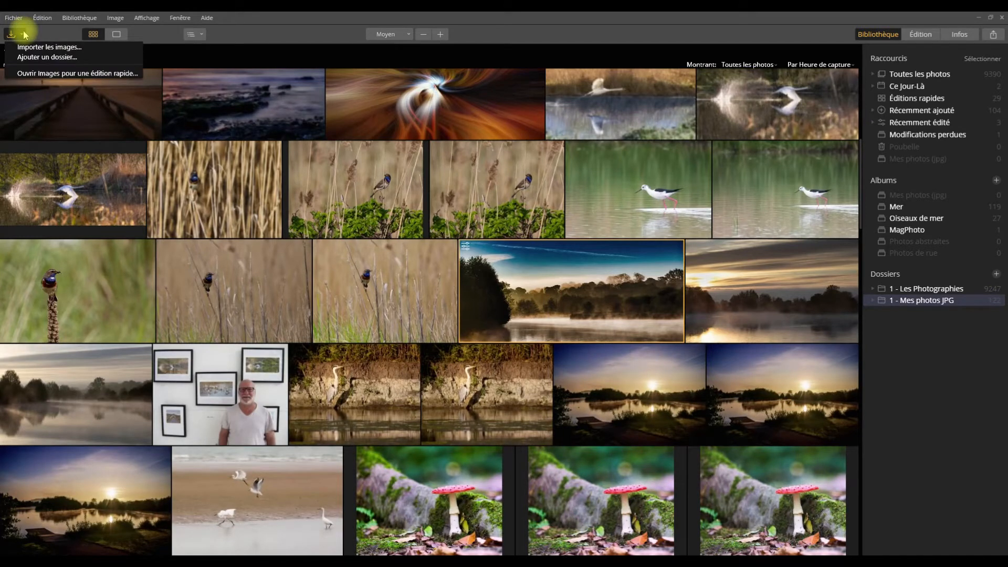
click(45, 62)
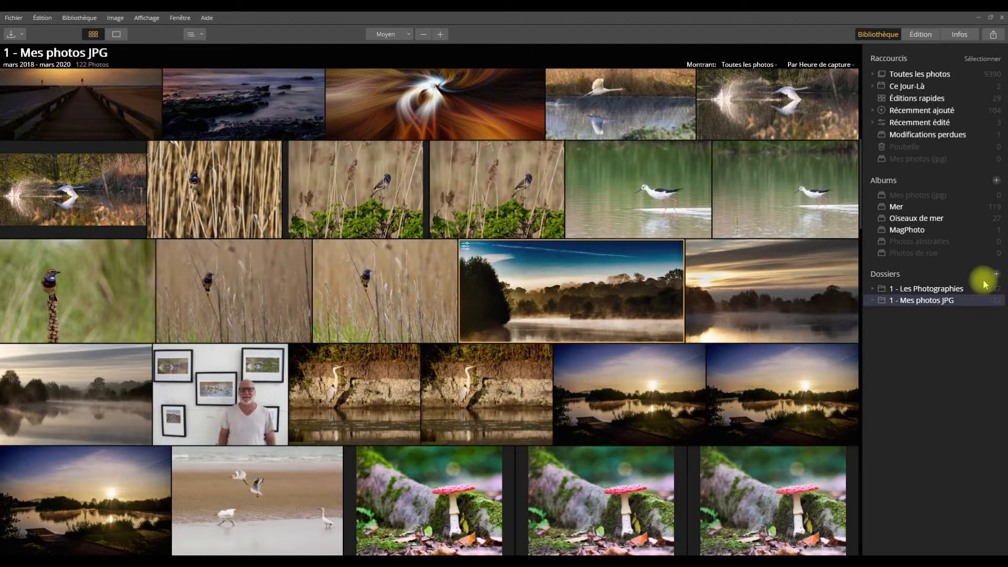
click(997, 275)
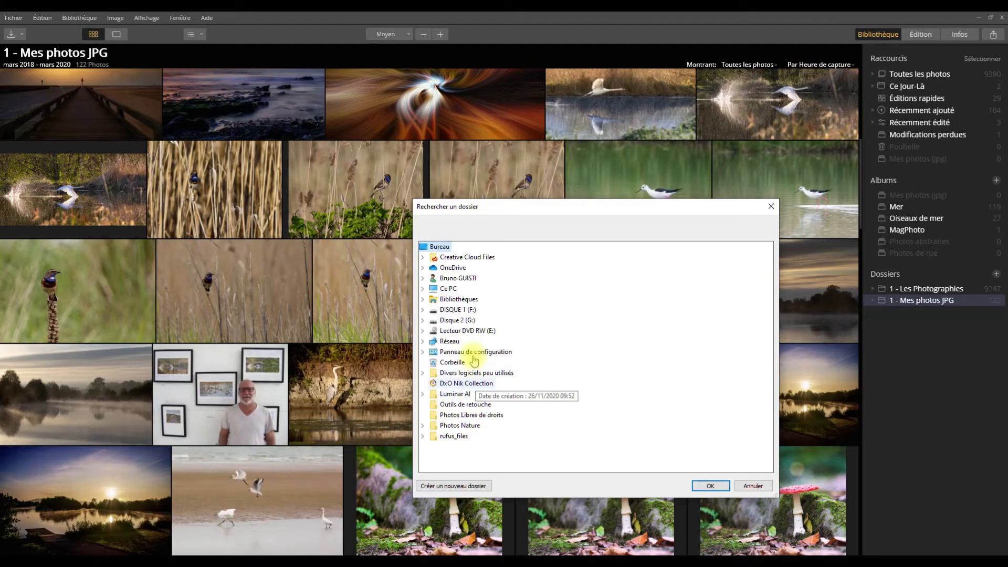
double_click(456, 310)
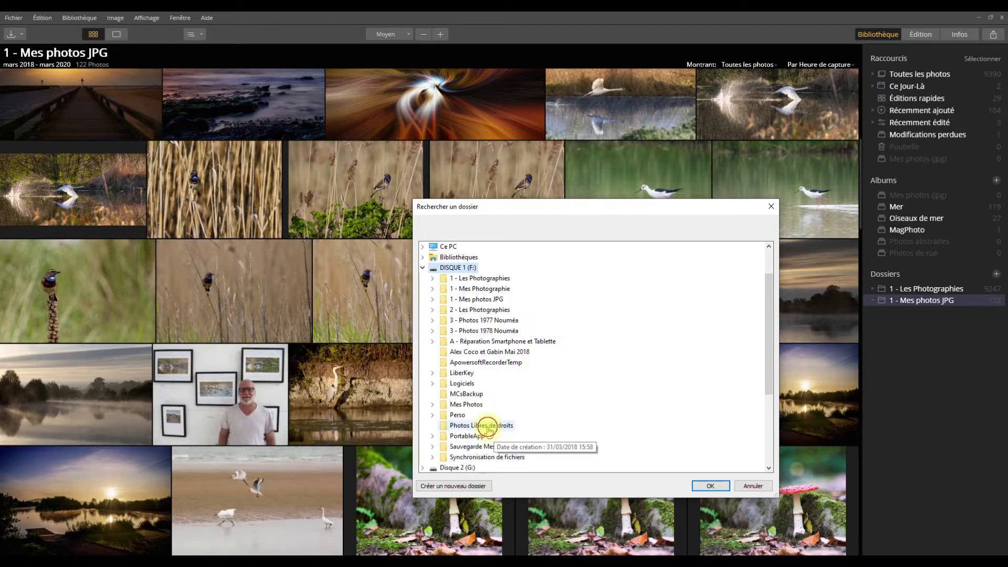
click(491, 427)
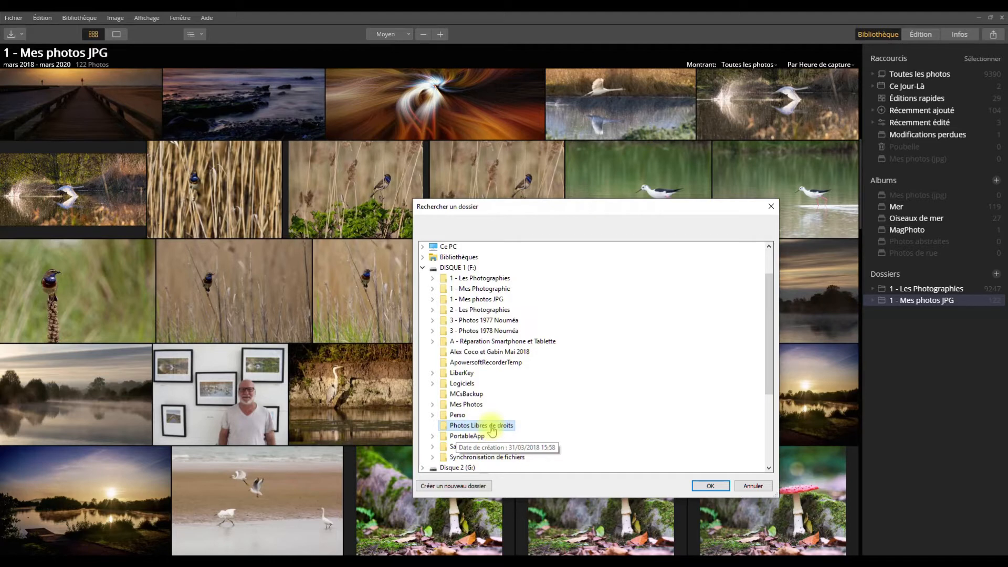
click(712, 487)
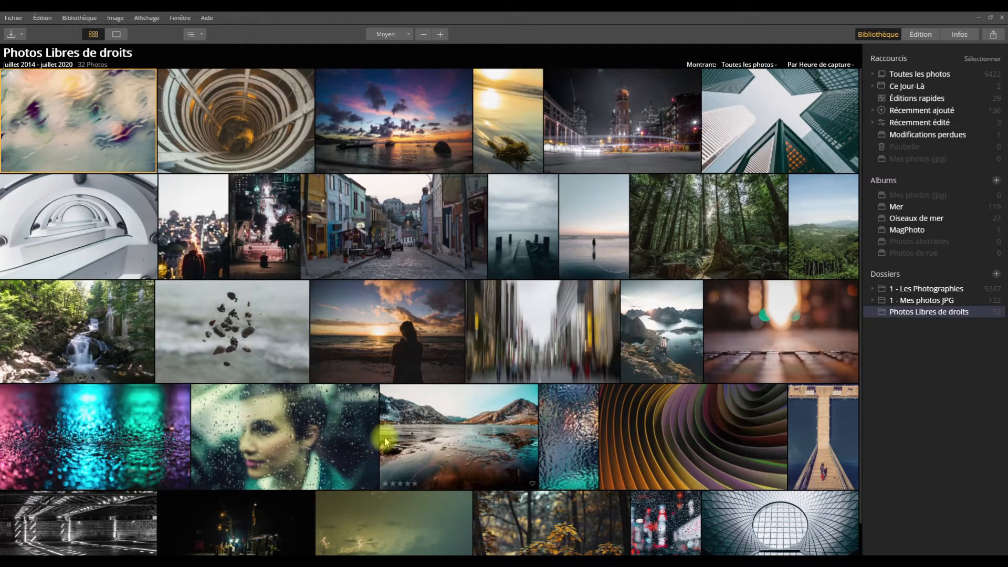
scroll(386, 438, down, 1)
scroll(682, 313, up, 1)
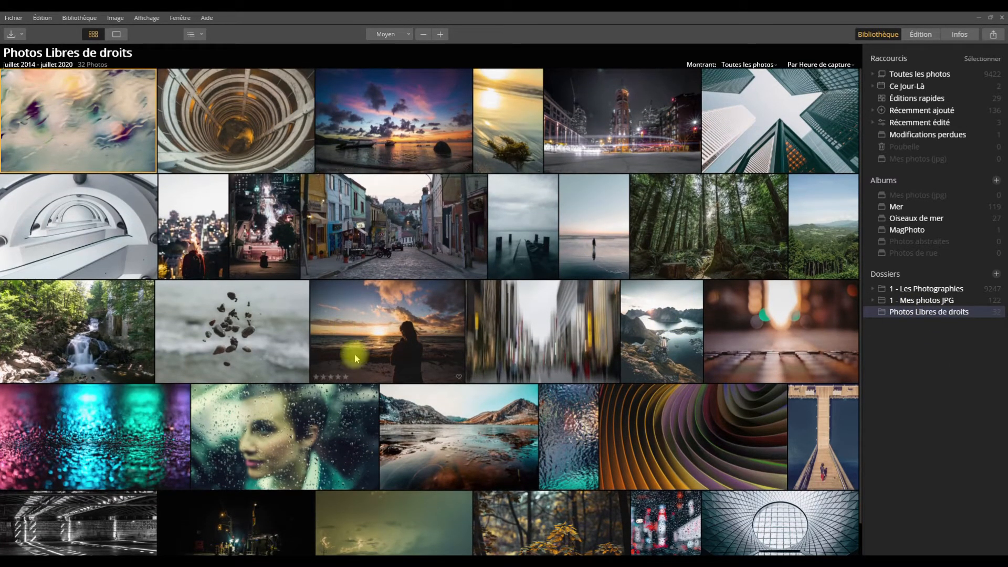
- Select the cobbled street photo, and delete the empty Photos de rue album
click(364, 215)
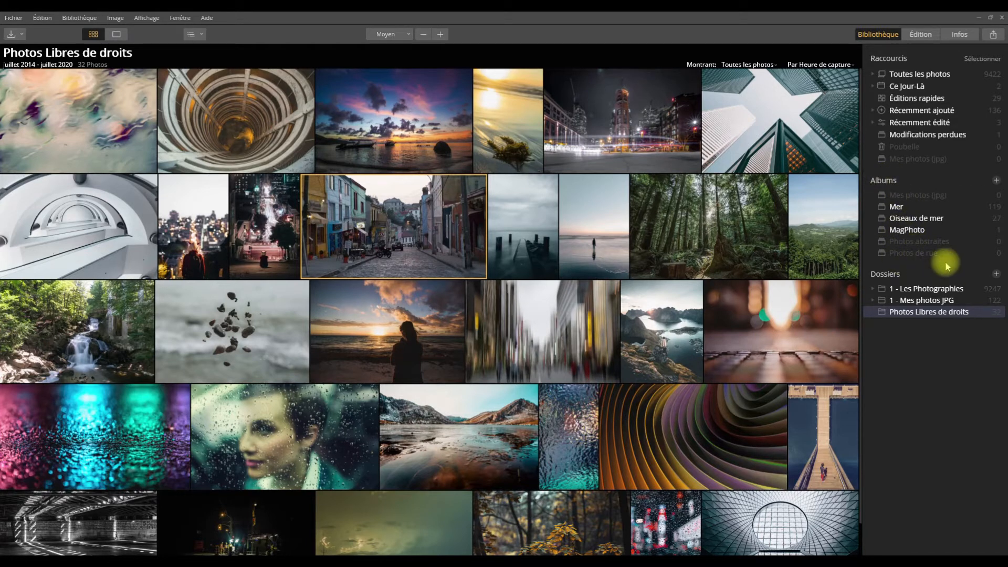
click(903, 254)
right_click(904, 254)
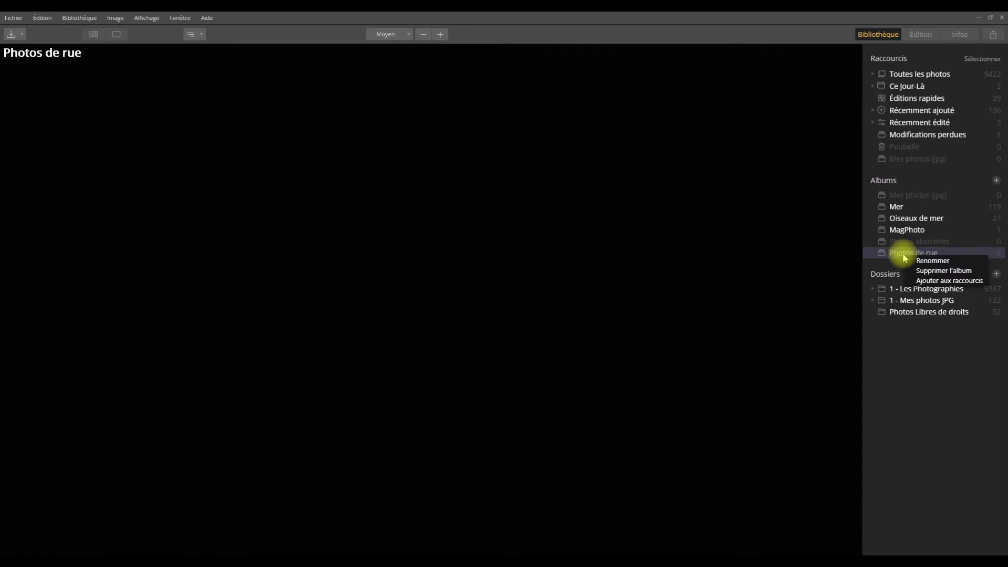
click(933, 270)
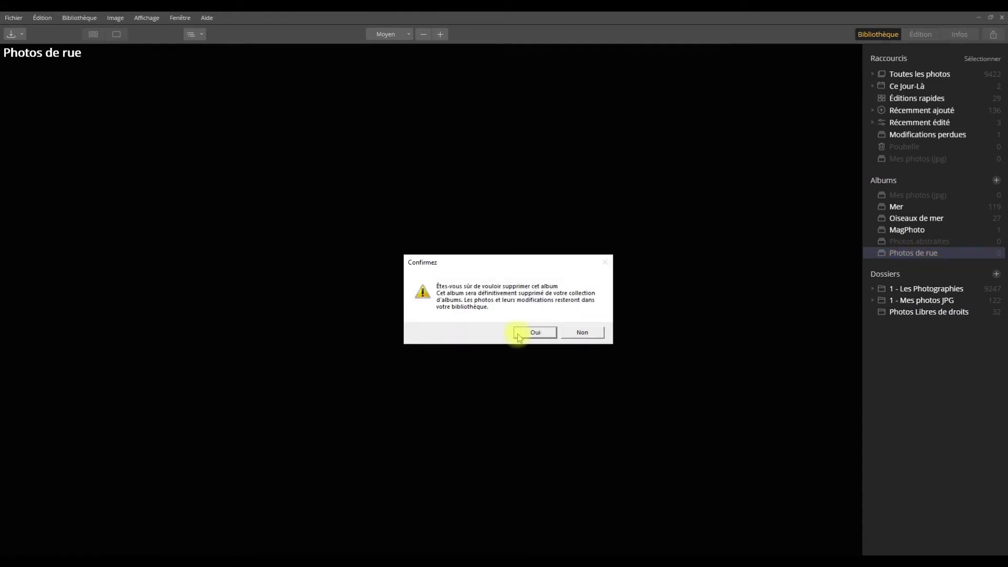
click(534, 333)
- Create an album named Photos de rue from the cobbled street photo and return to the Photos Libres de droits folder
click(908, 300)
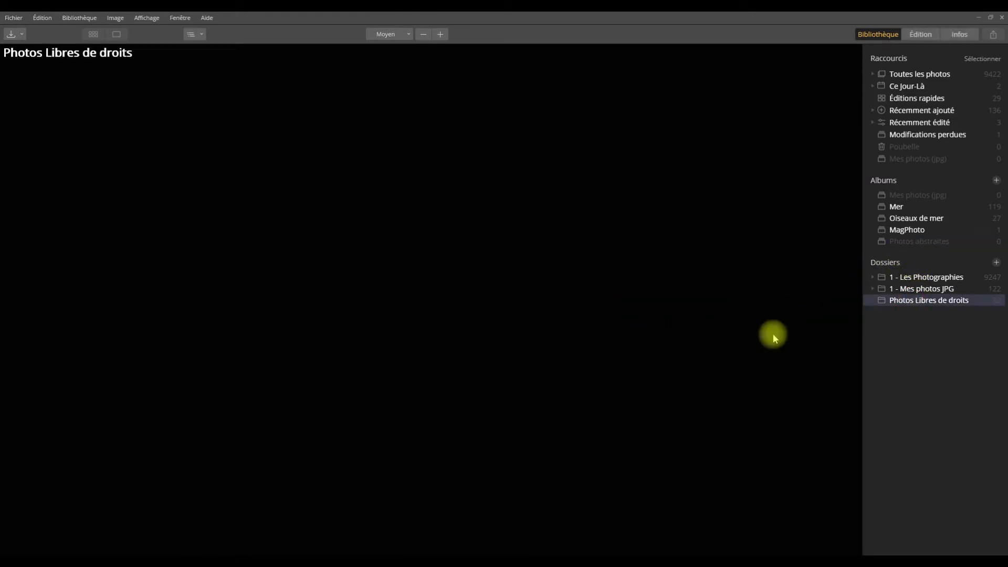
click(388, 233)
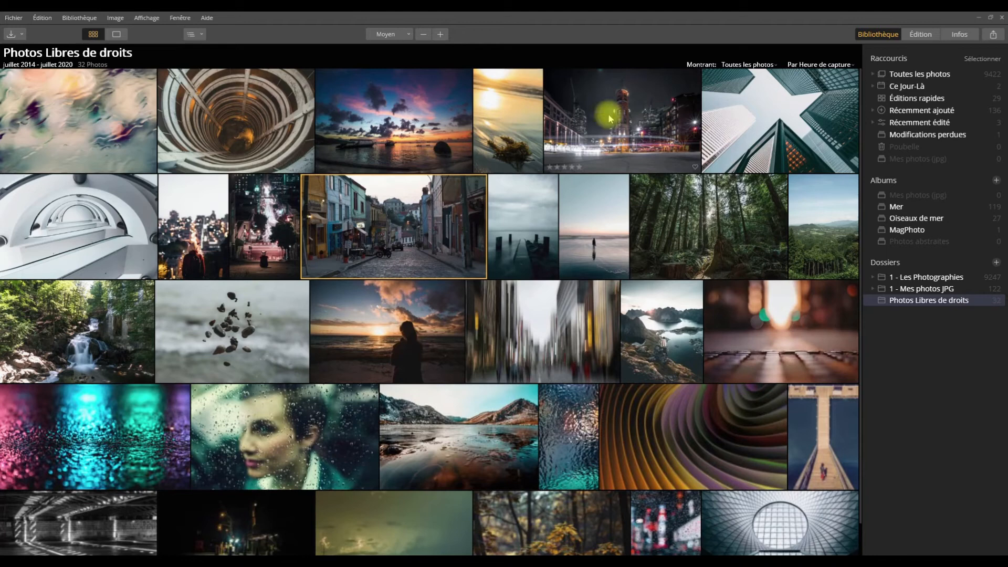
right_click(367, 225)
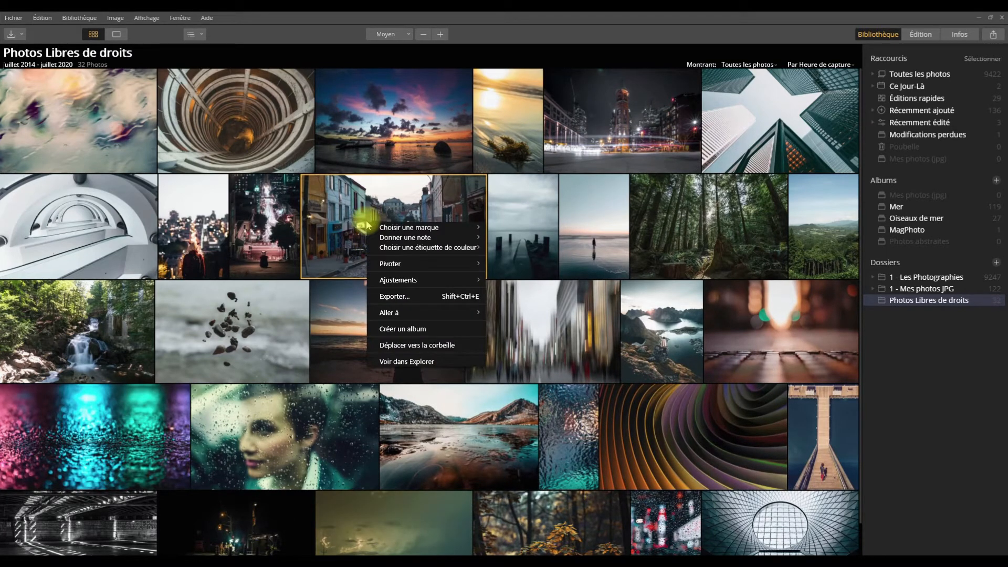
click(403, 329)
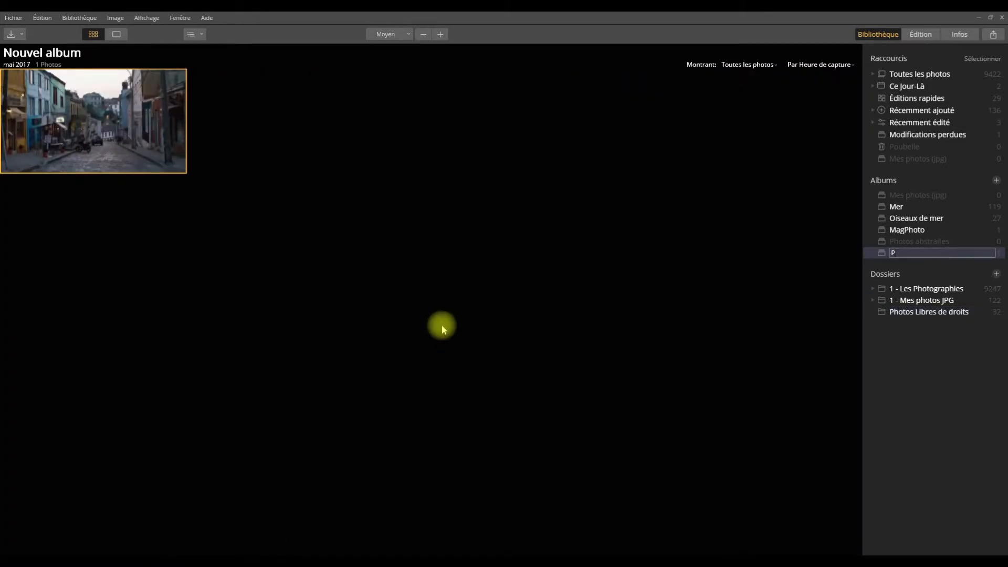
text(Photos de rue)
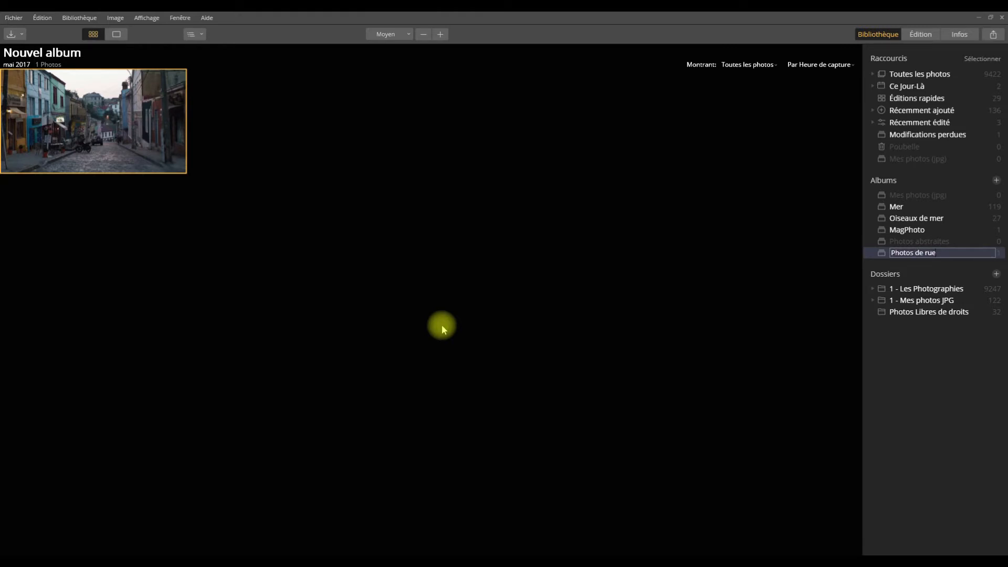
key(Return)
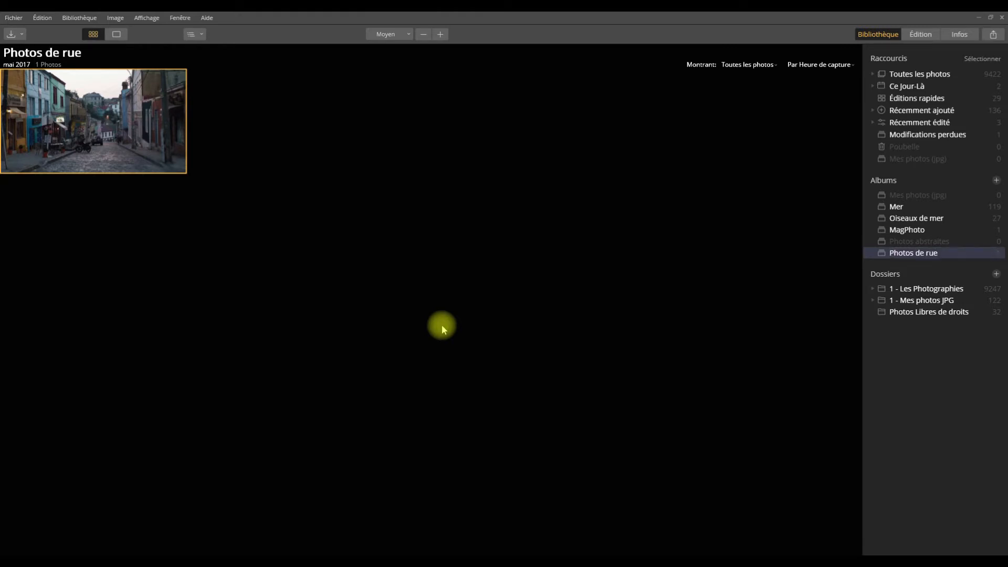
click(924, 312)
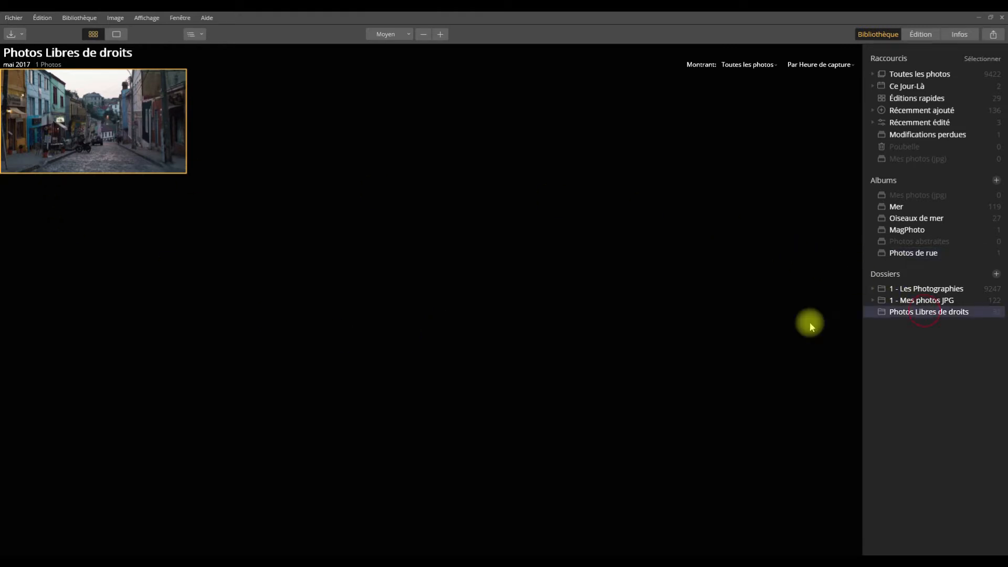
click(202, 252)
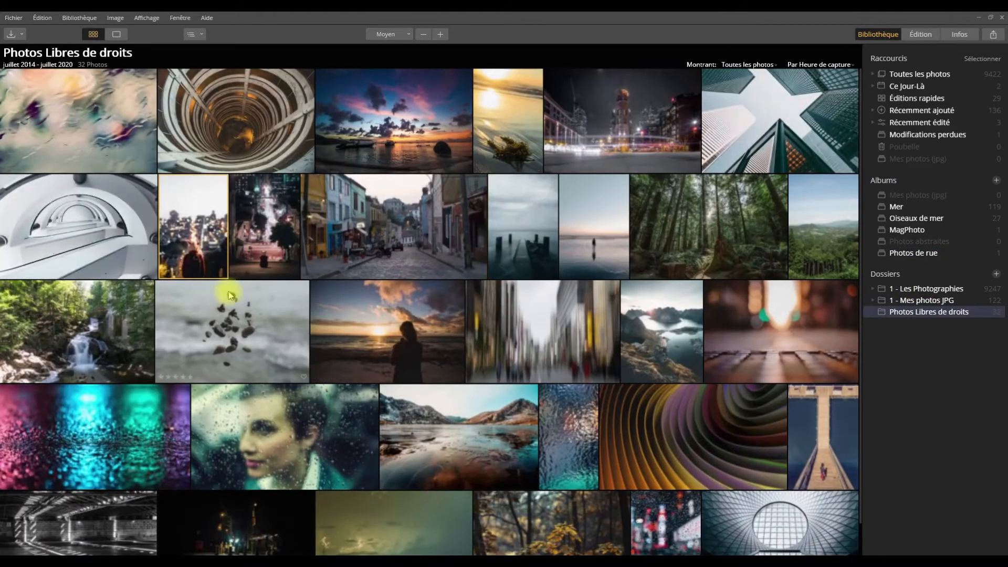
ctrl+click(271, 243)
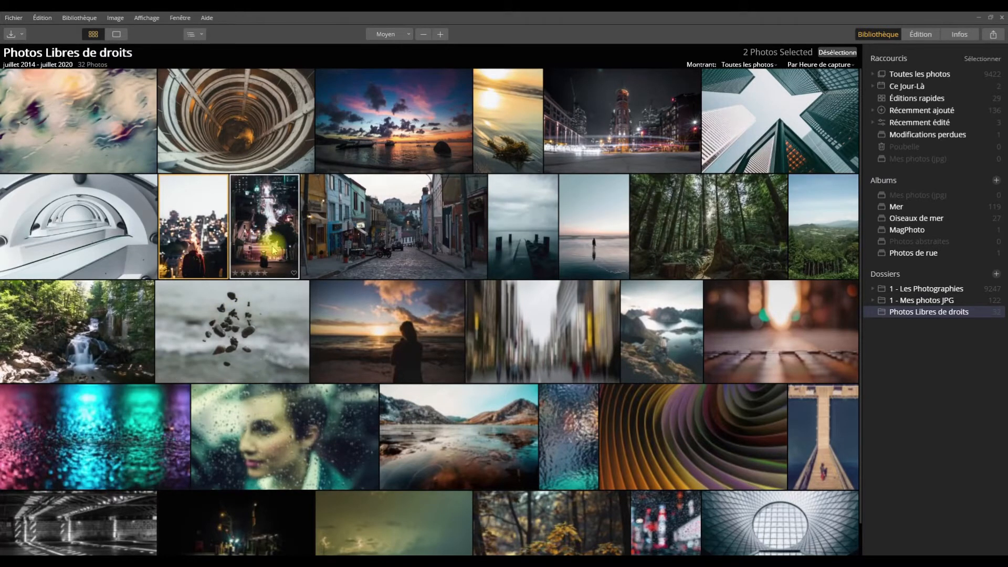
click(362, 225)
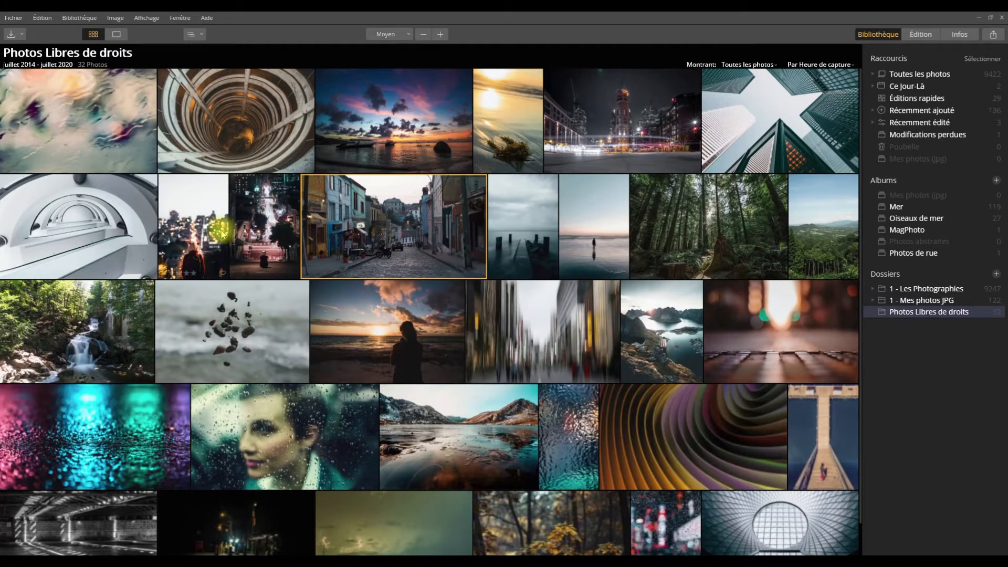
- Add the two hillside city photos, night traffic, motion-blurred street and rainy city lights photos to the Photos de rue album and view it
click(205, 221)
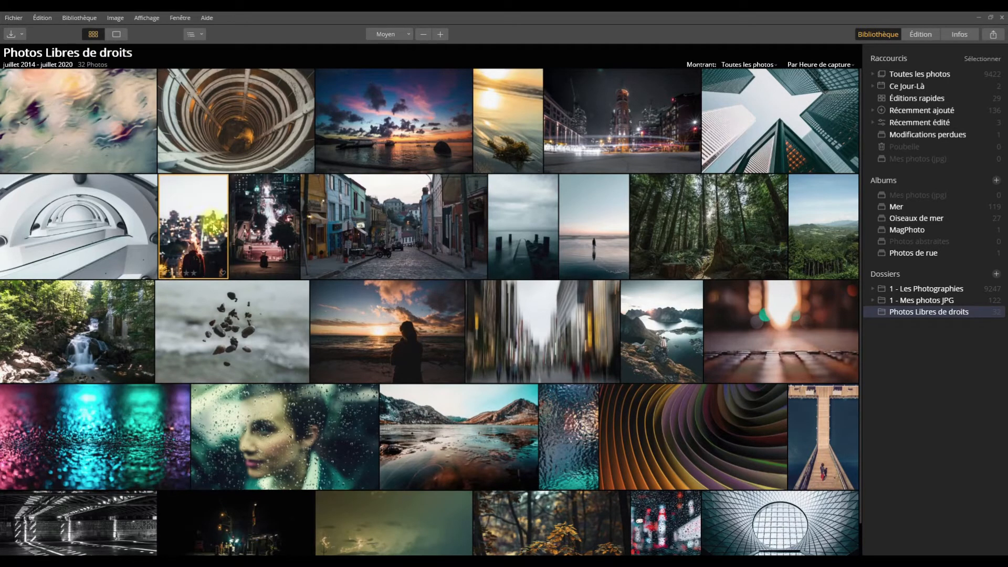
ctrl+click(272, 234)
ctrl+click(585, 135)
ctrl+click(480, 333)
scroll(295, 428, down, 1)
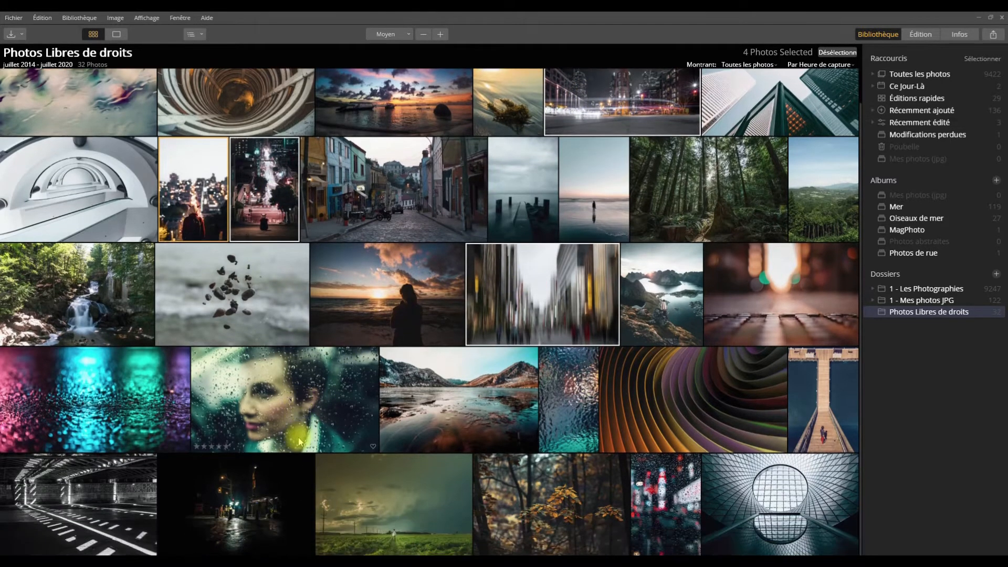
ctrl+click(638, 520)
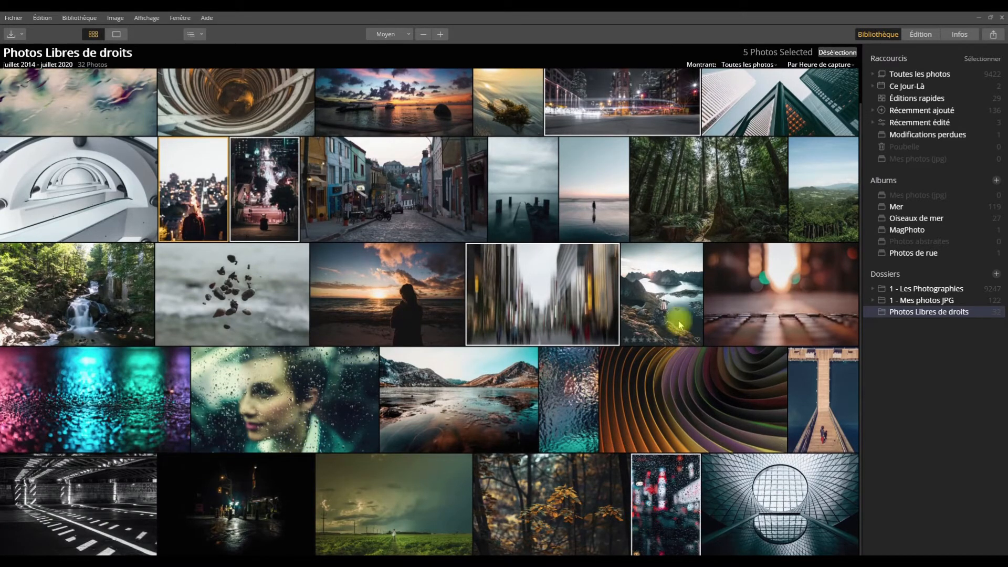
click(560, 298)
drag(561, 297, 924, 258)
click(922, 255)
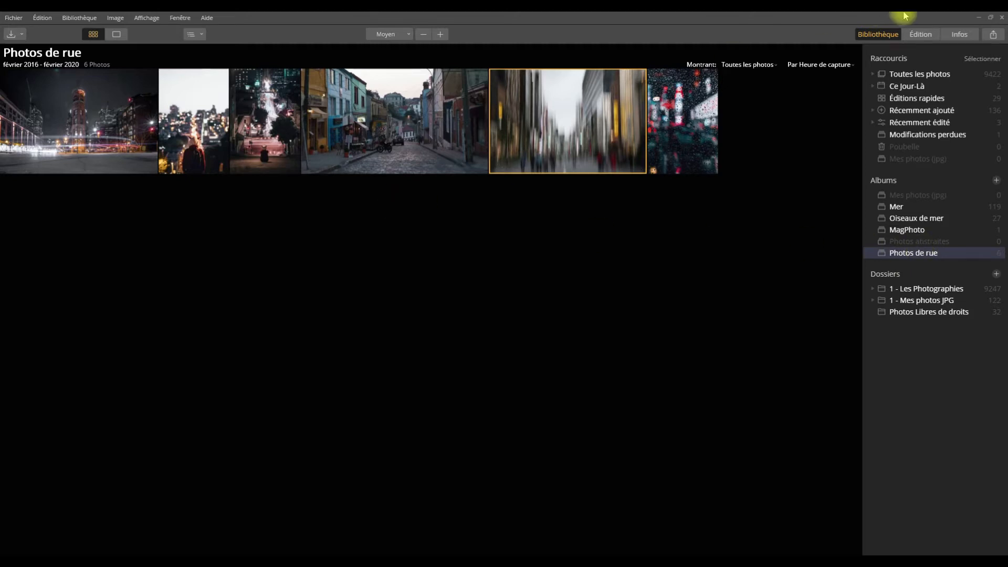
- Open the cobbled street photo from the Photos Libres de droits folder in single-image view
click(909, 311)
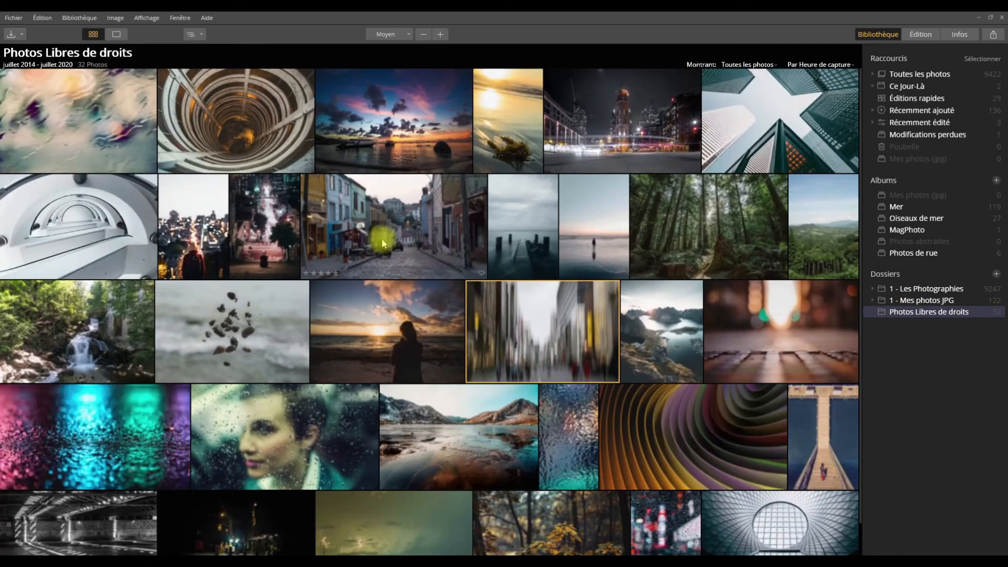
click(395, 224)
double_click(394, 226)
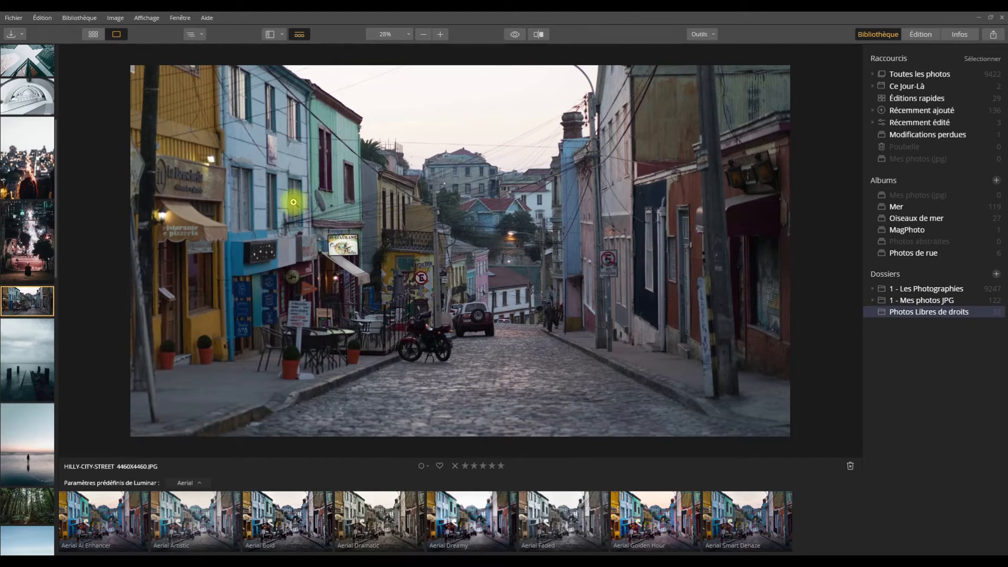
- Check which Adobe programs have Luminar 3 installed as a plug-in and close the module installation window
click(37, 19)
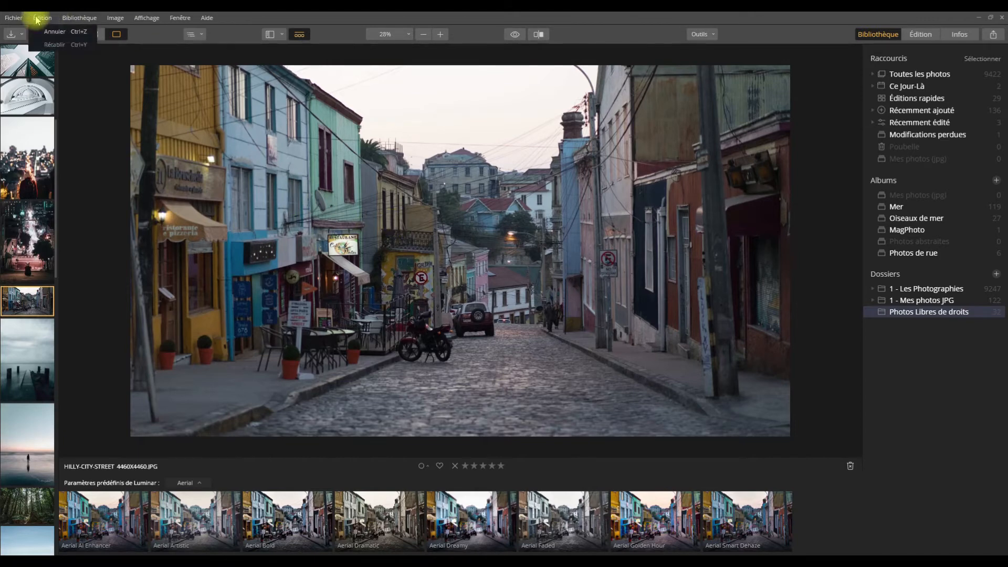
mouse_move(69, 20)
mouse_move(15, 20)
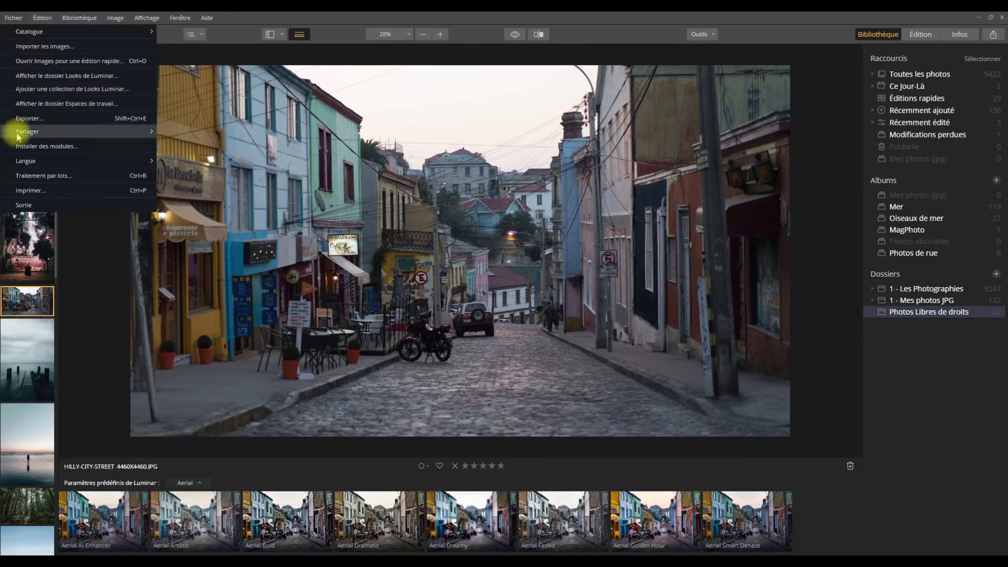
click(29, 147)
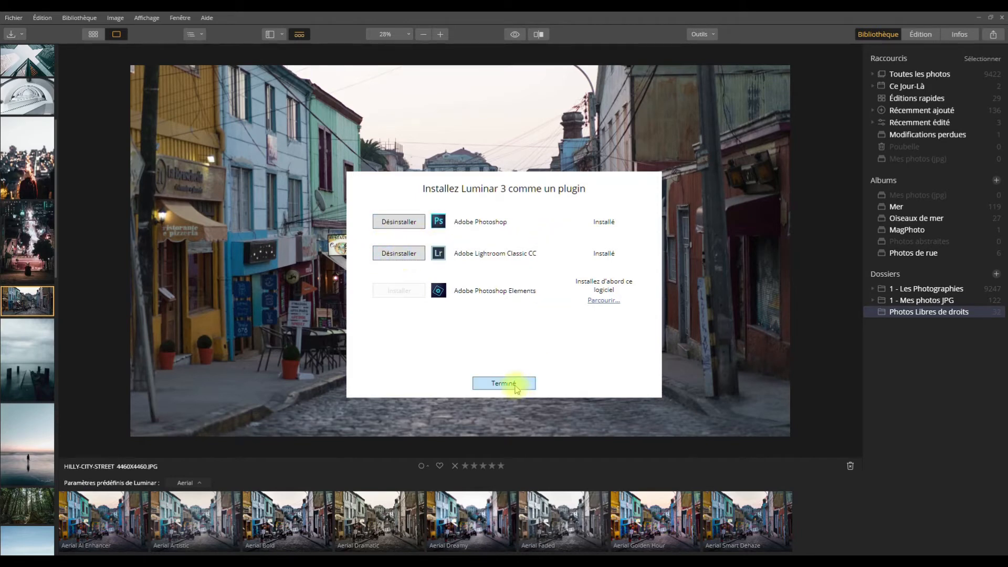
click(512, 383)
key(space)
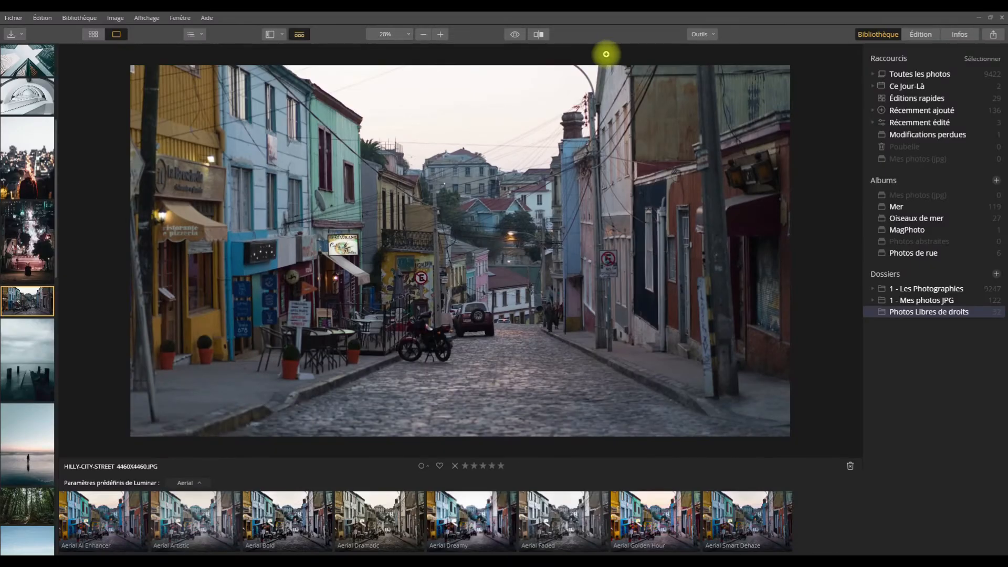
- Switch to Photoshop and open the cobbled street image in the Skylum Luminar 3 plug-in
click(41, 108)
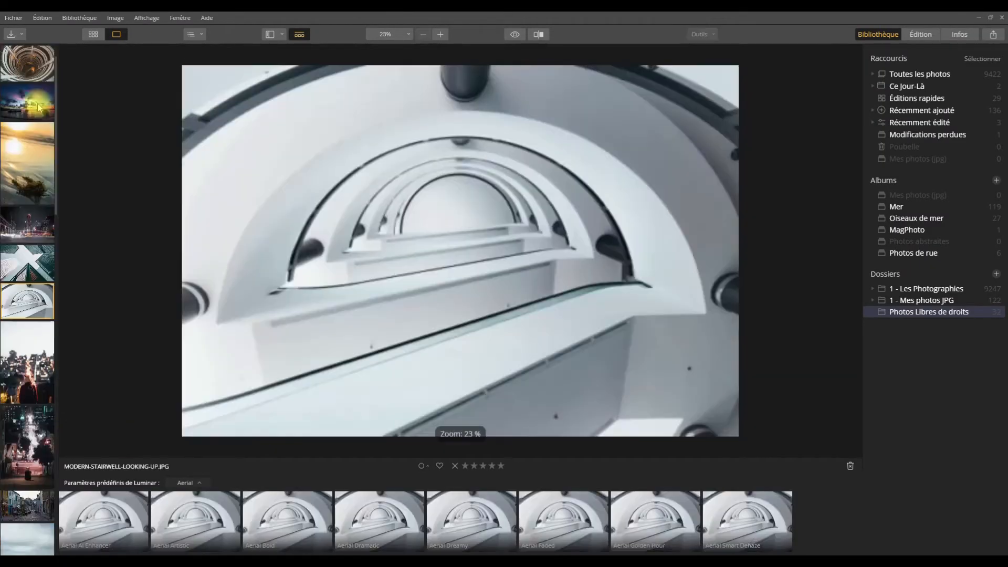
key(space)
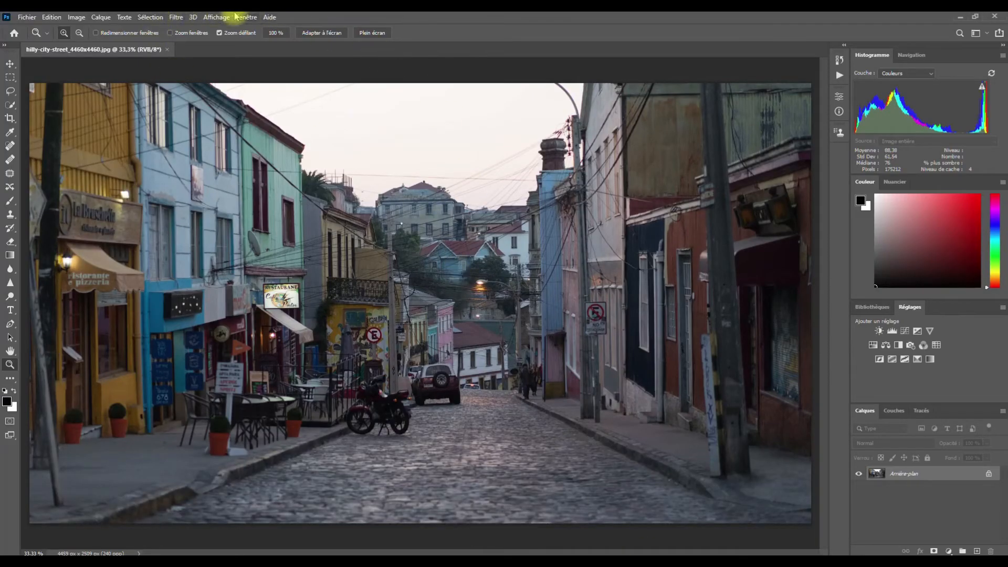
click(176, 18)
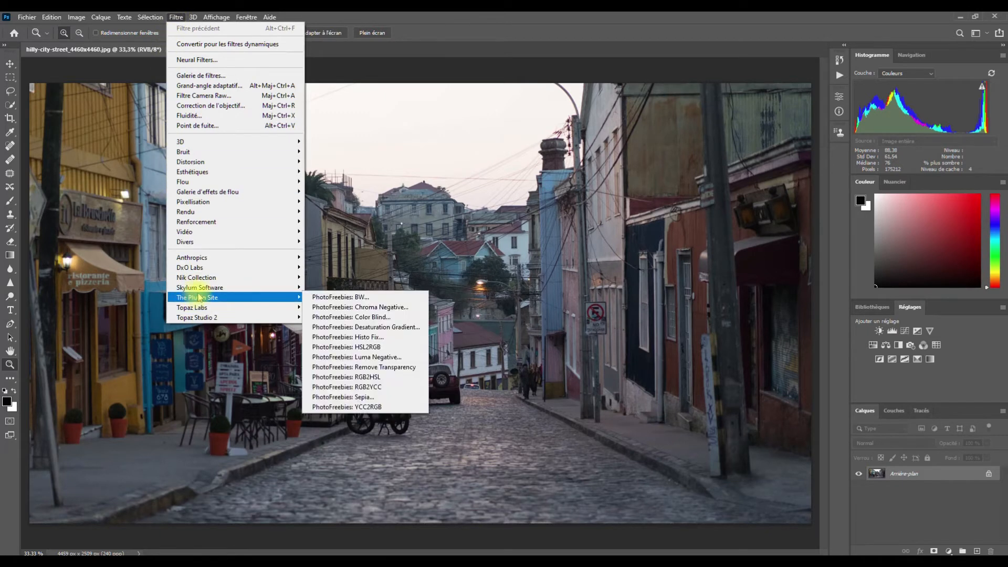
mouse_move(200, 289)
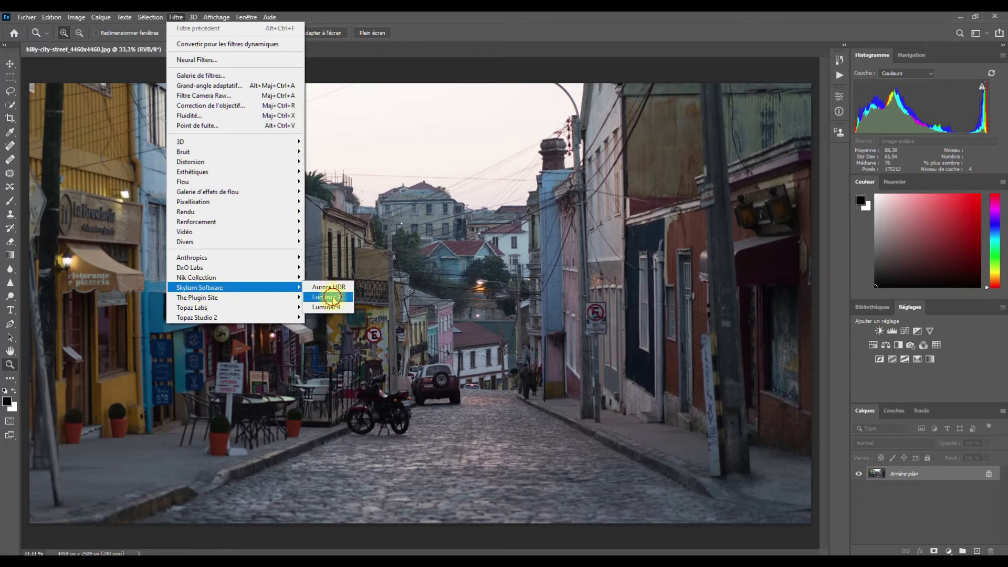
click(329, 297)
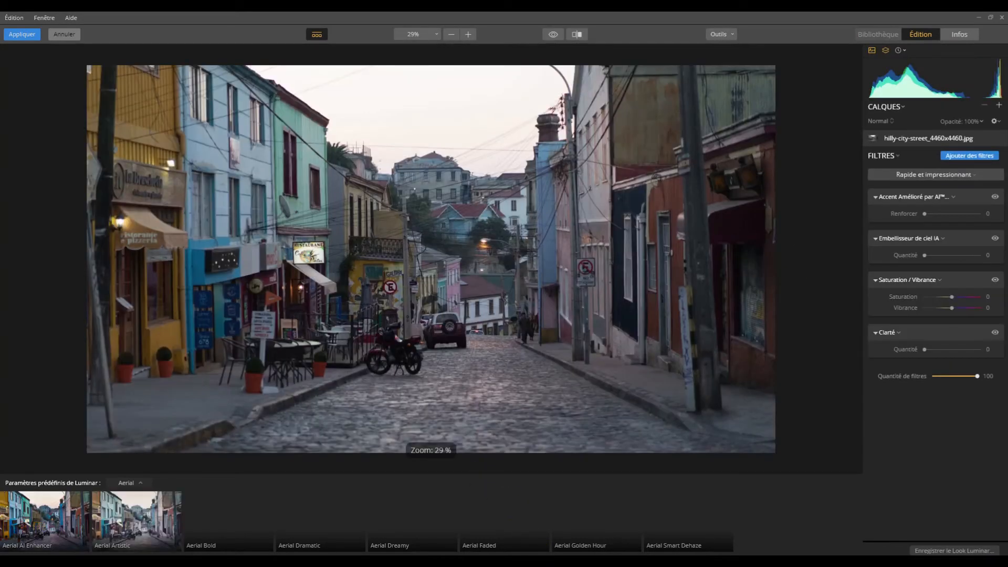
- Switch to the standalone Luminar 3 library and display the cobbled street photo for comparison with the plug-in
mouse_move(579, 562)
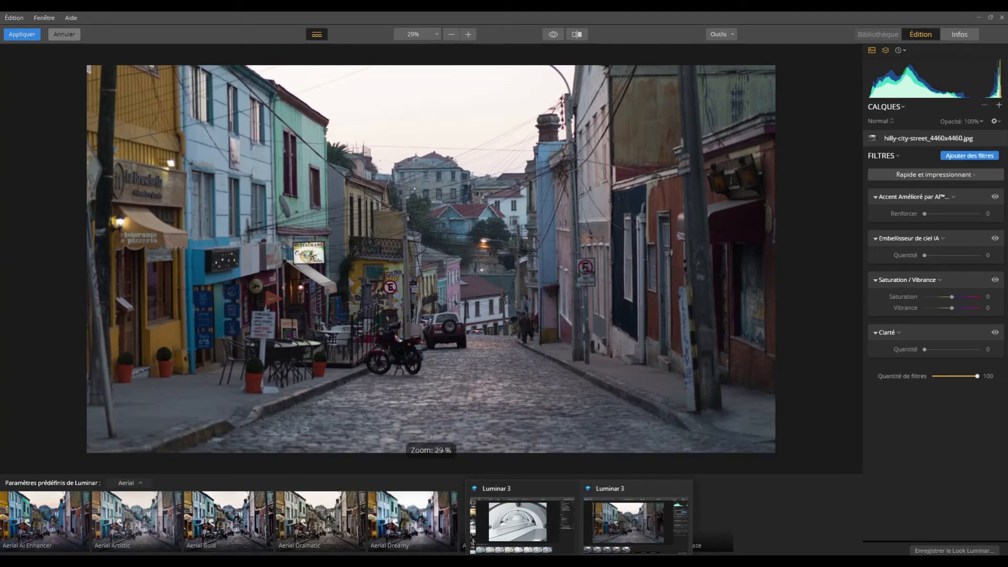
click(543, 536)
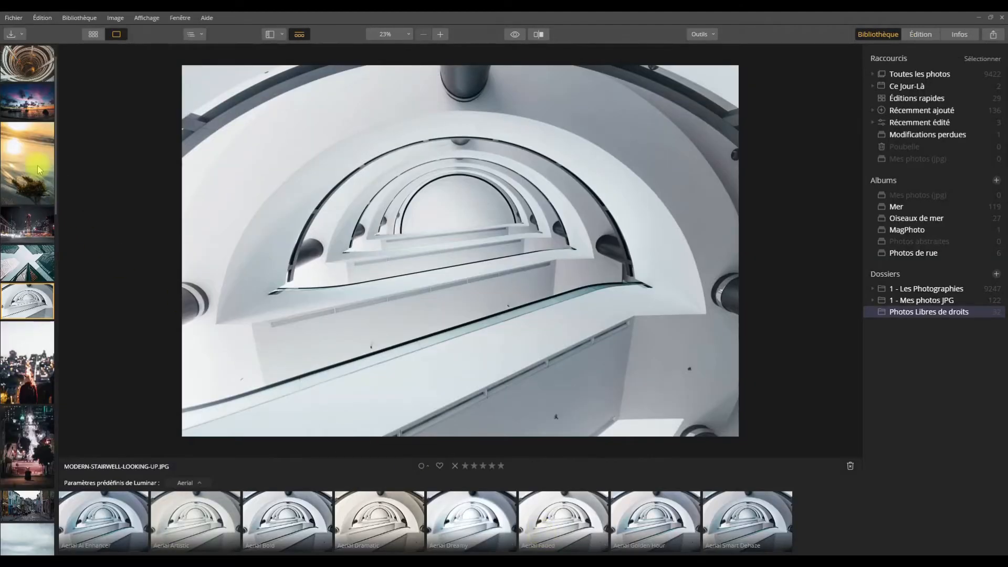
scroll(6, 428, down, 3)
click(8, 430)
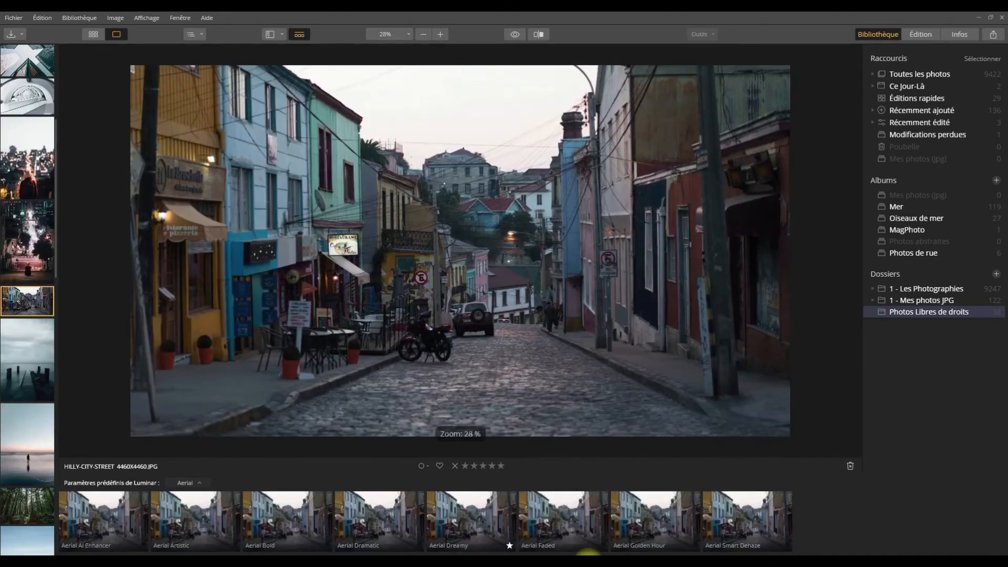
- Return to the Luminar 3 plug-in window, show the filter catalogue, and apply the plug-in result to the Photoshop image
mouse_move(580, 552)
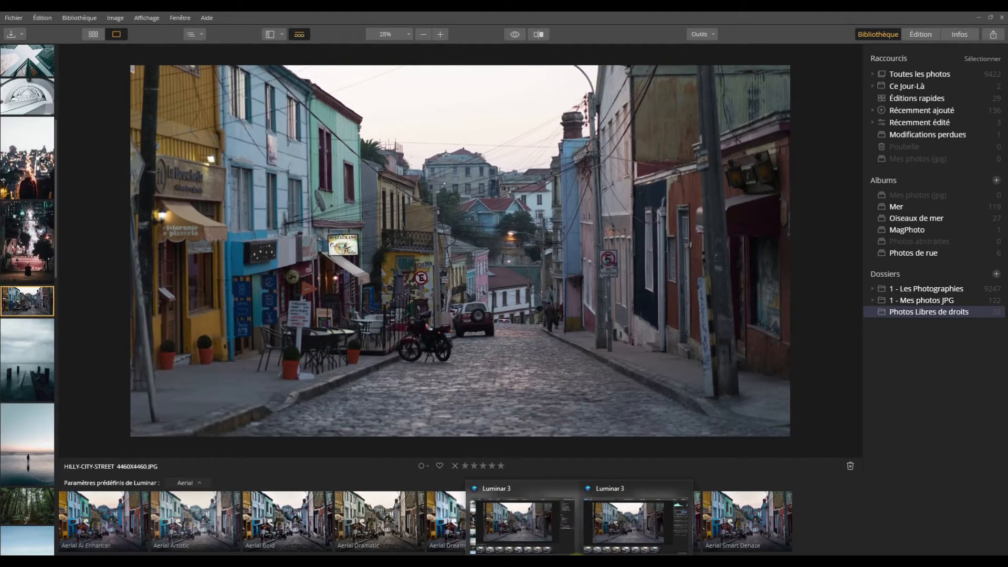
click(626, 530)
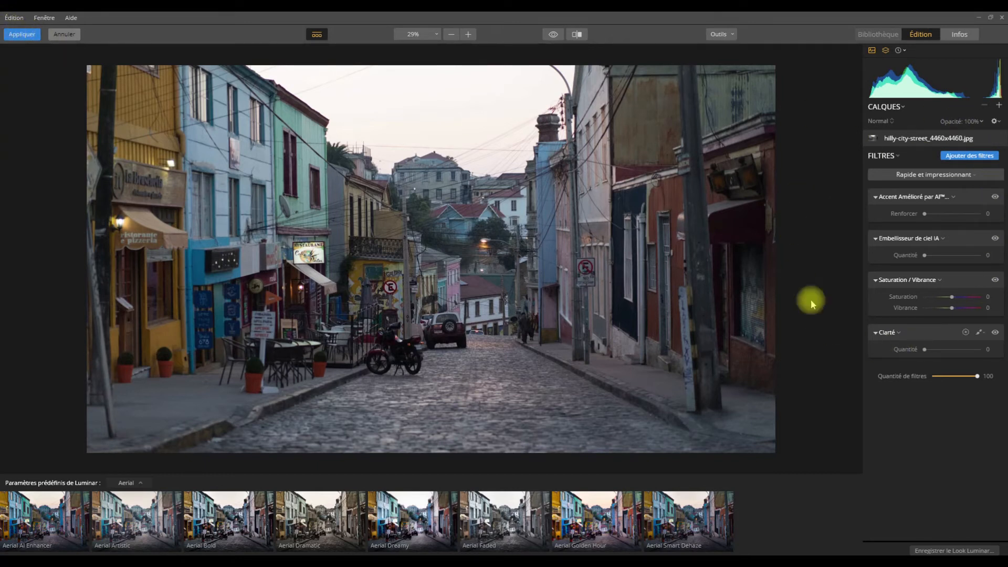
click(969, 156)
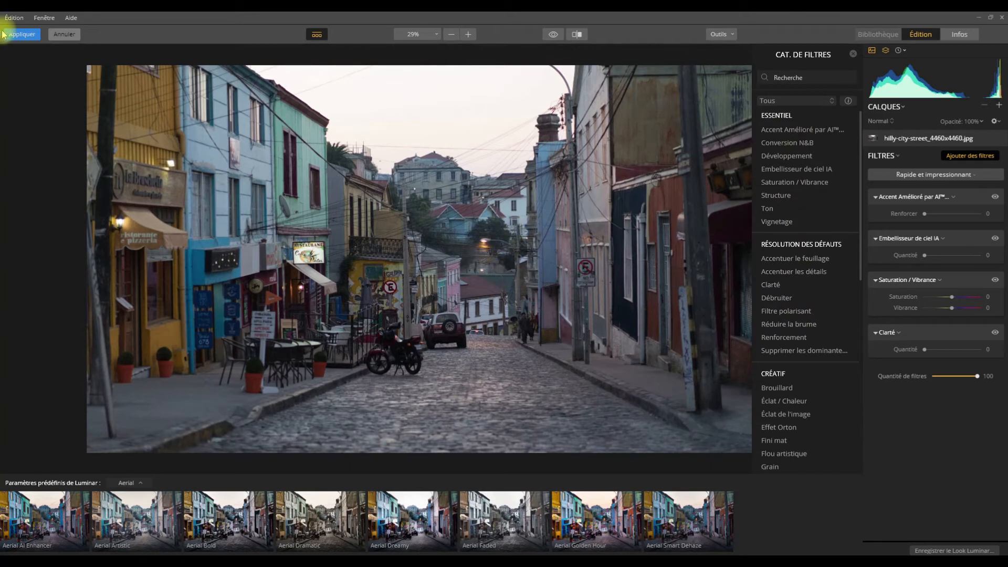
click(28, 39)
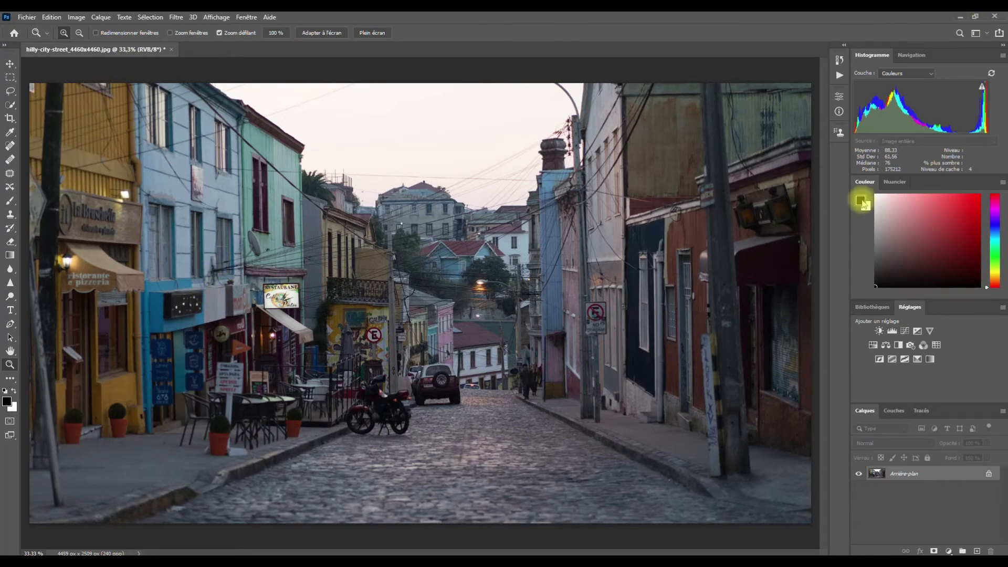
- Switch to Lightroom Classic, display the cobbled street photo full size, and check that Luminar 3 is offered as an external editor
key(alt+Tab)
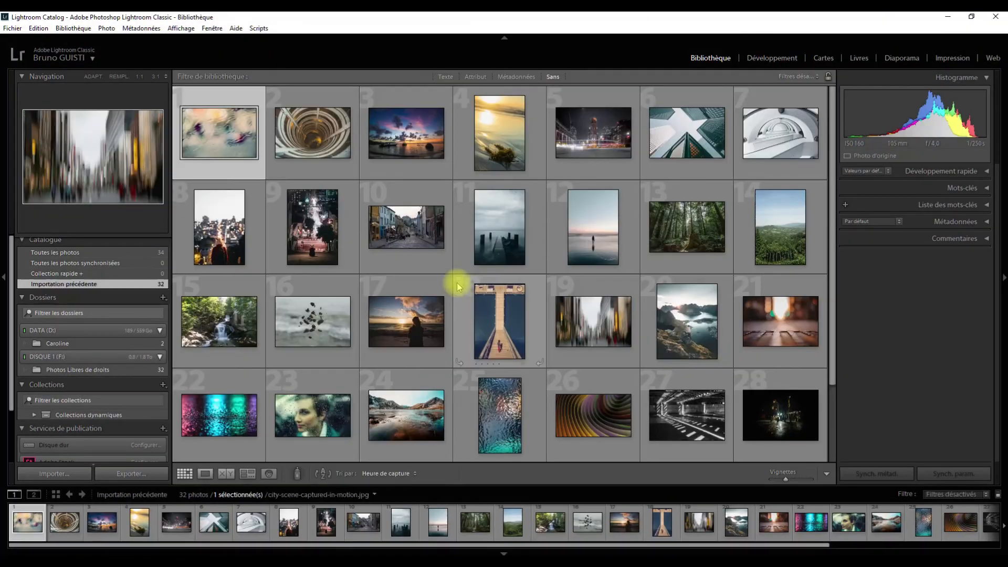
click(404, 226)
double_click(408, 222)
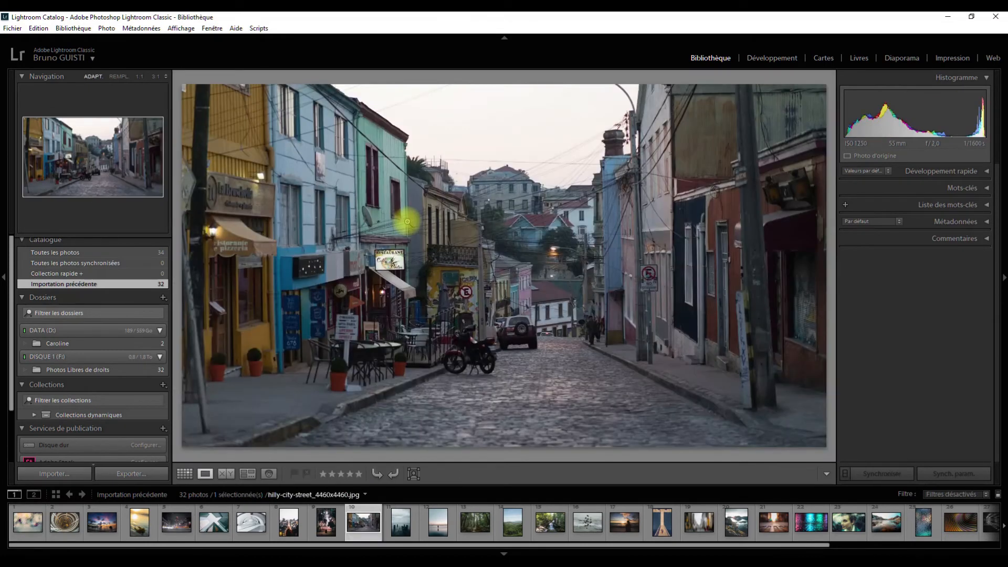
right_click(407, 222)
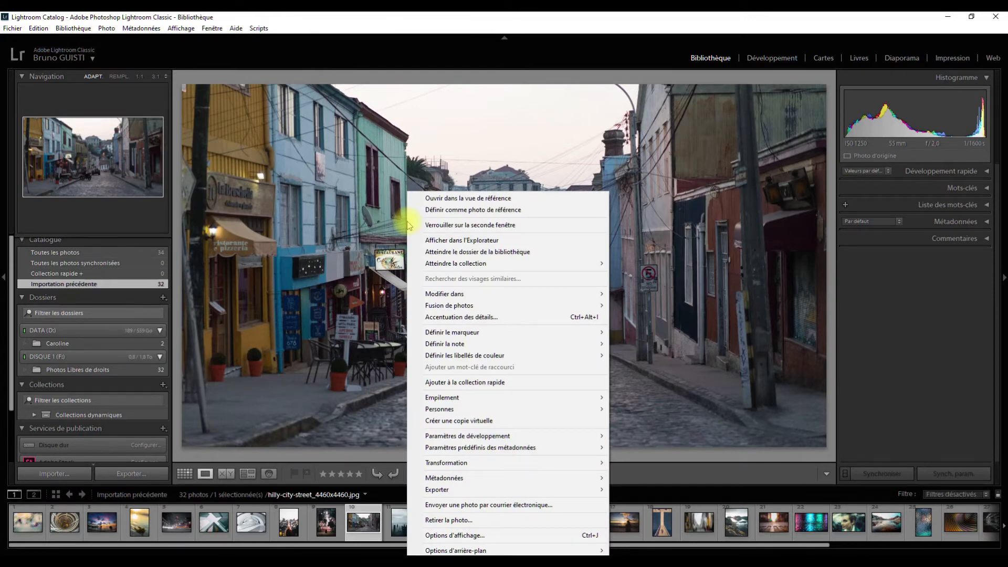
mouse_move(444, 294)
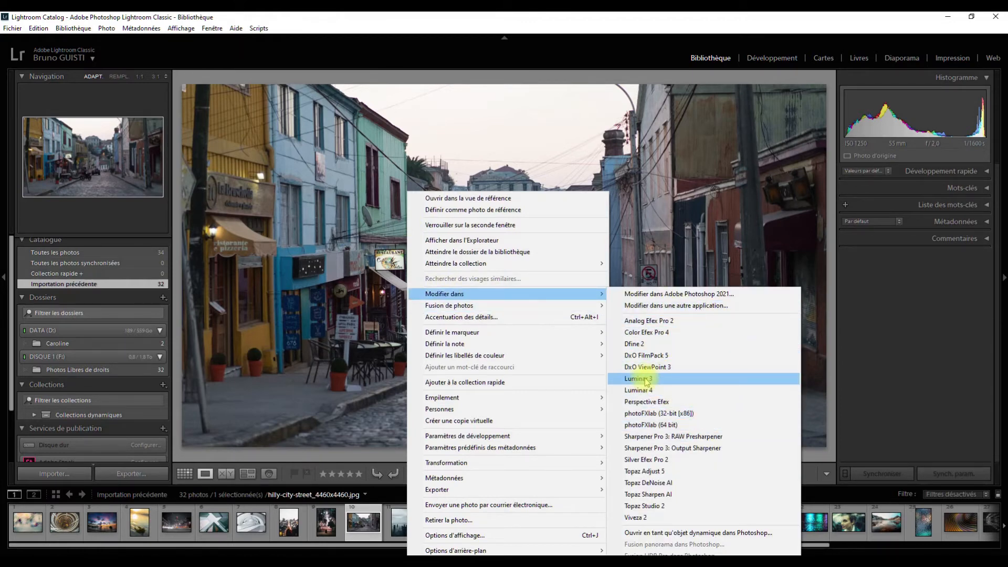
click(758, 156)
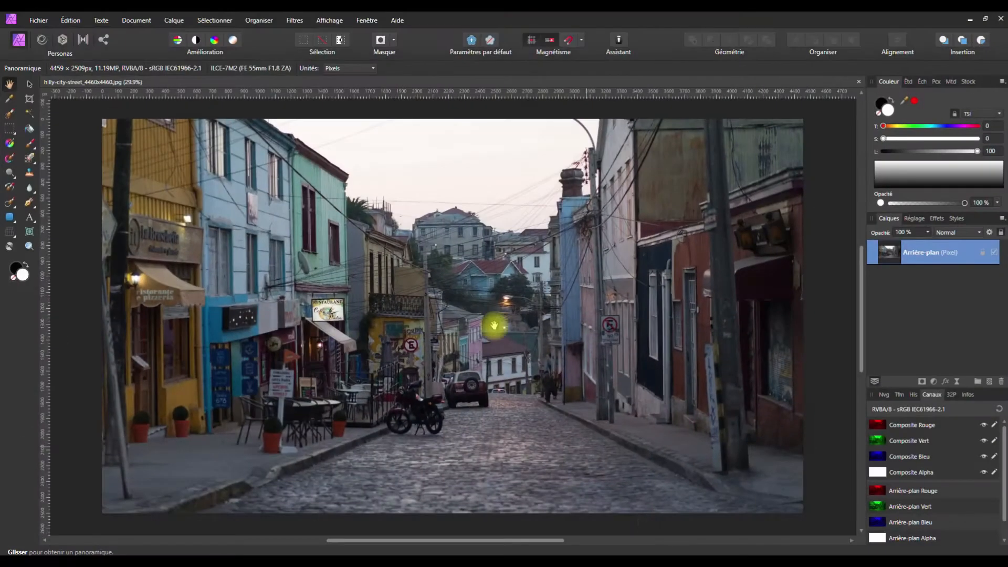
- In Affinity Photo, check which Skylum Software plug-ins are available for the cobbled street image
click(294, 21)
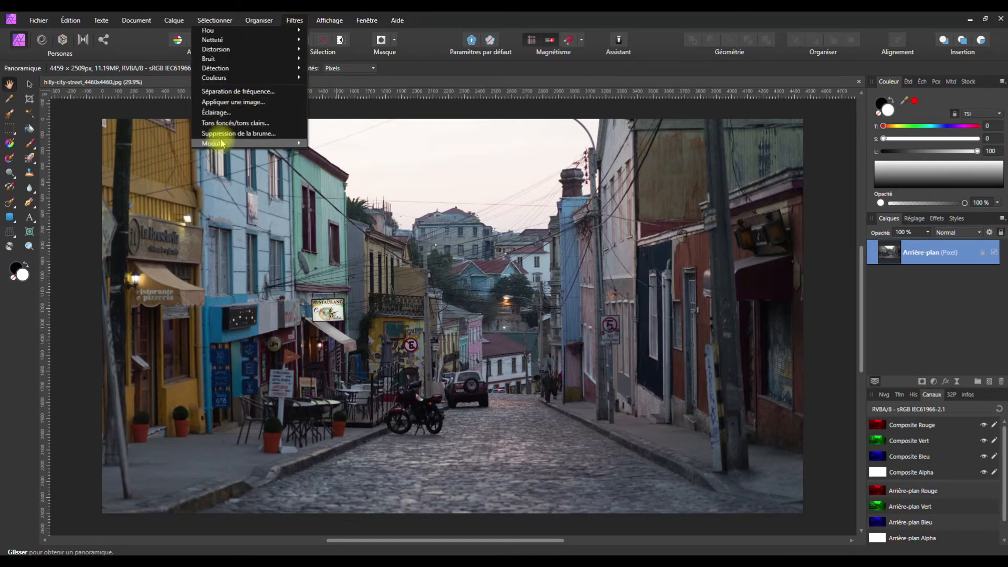
mouse_move(226, 143)
mouse_move(157, 154)
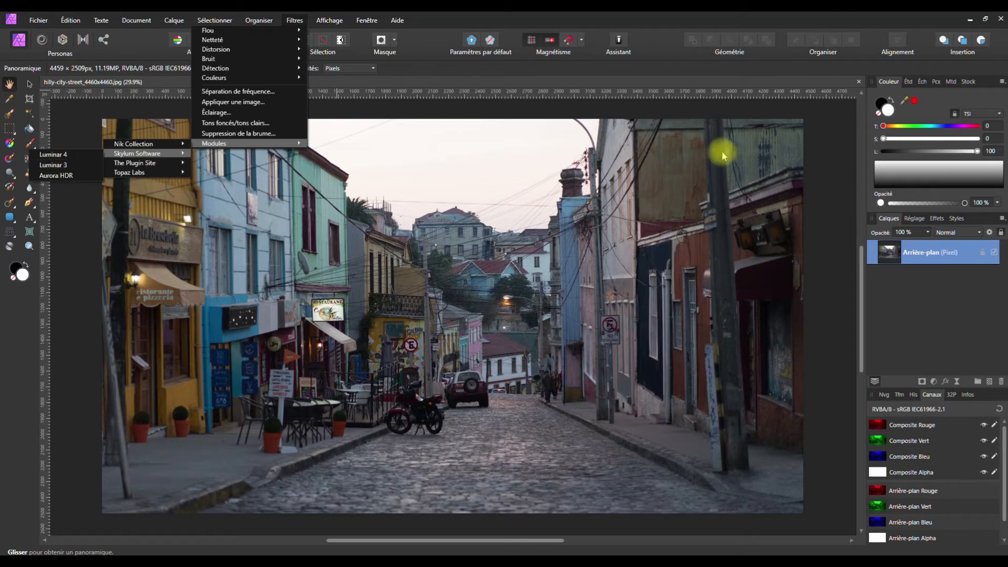
click(828, 150)
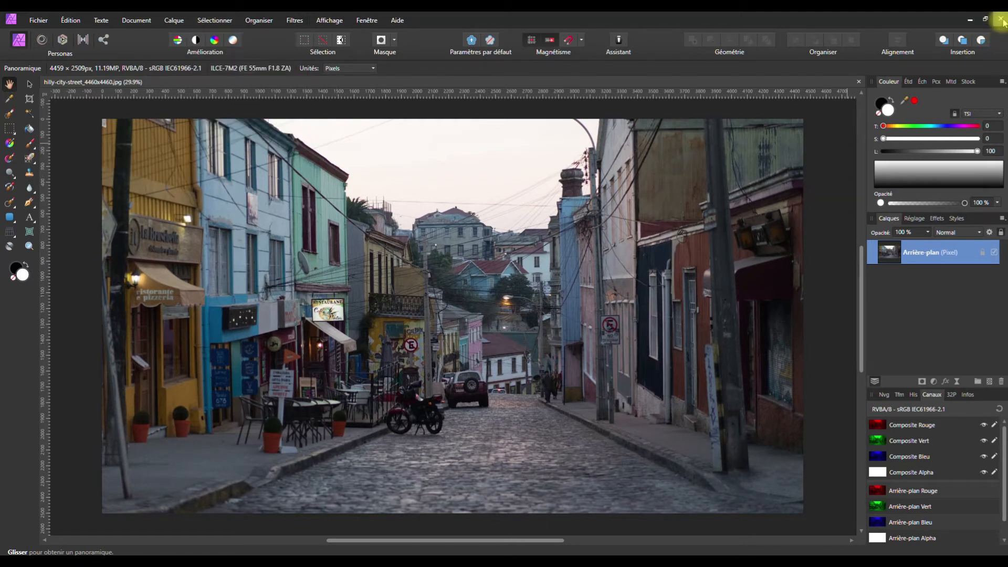
- Switch to standalone Luminar 3, bring up the street photo's editing filters, and start a brush mask on the Accent AI filter
mouse_move(579, 562)
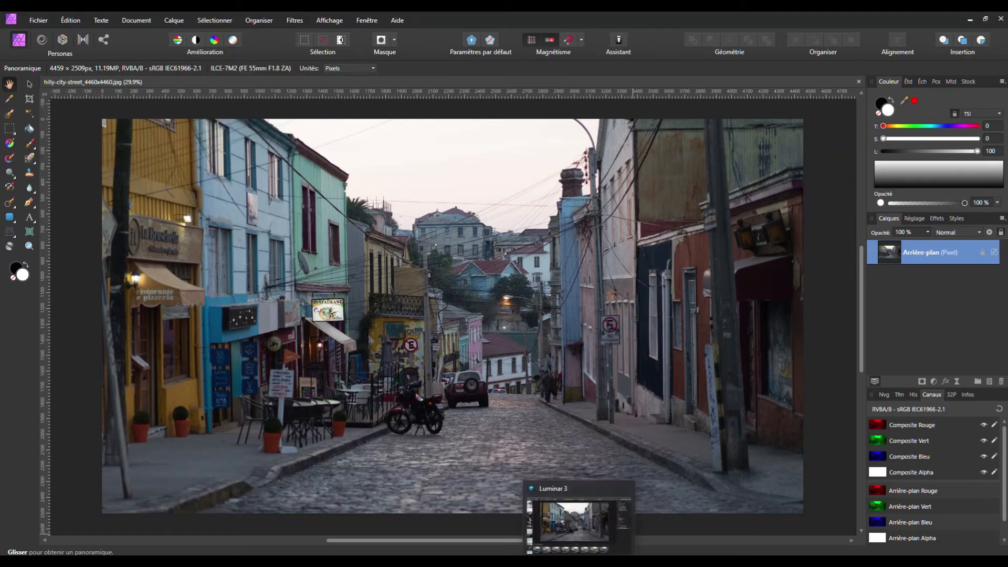
click(575, 522)
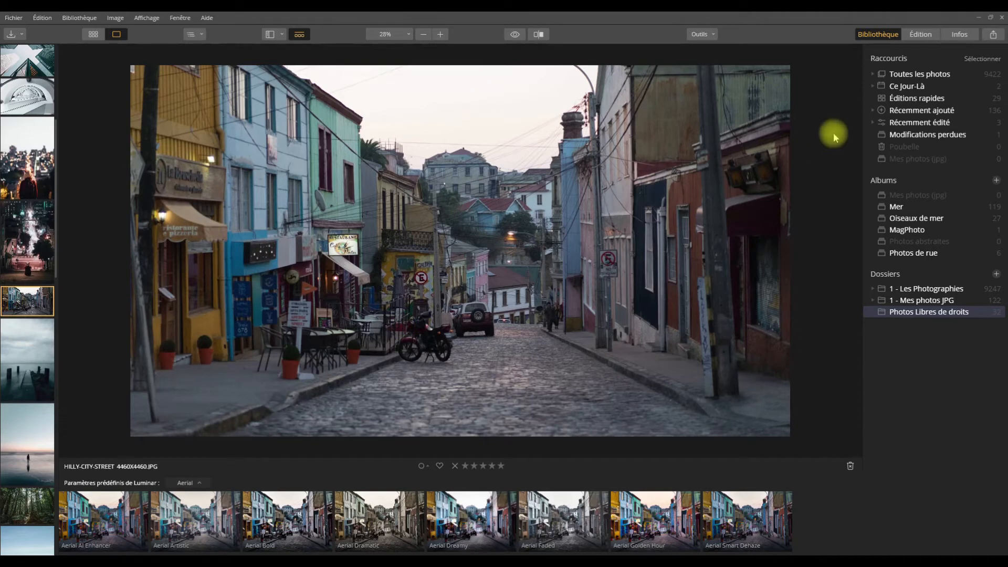
click(922, 34)
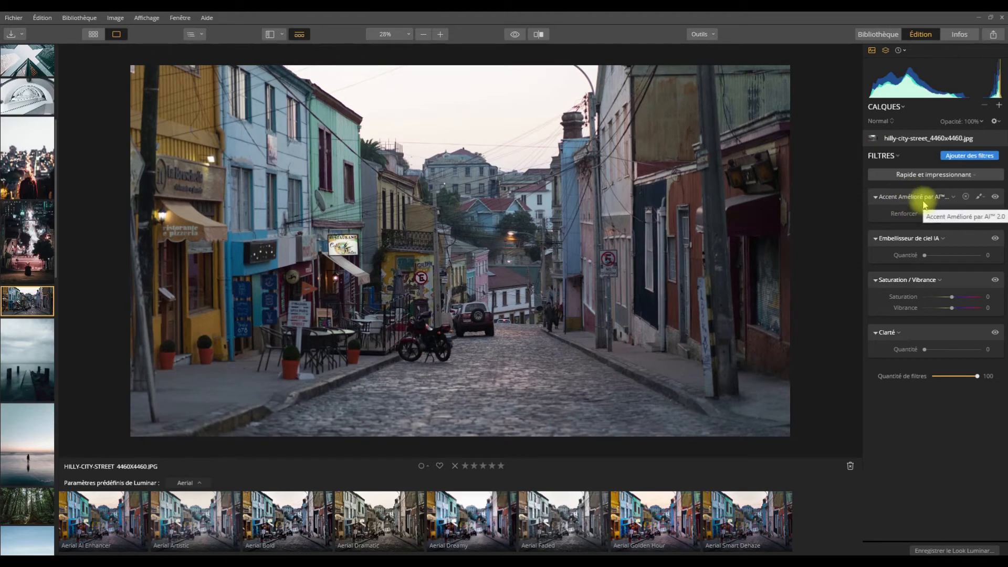
click(980, 198)
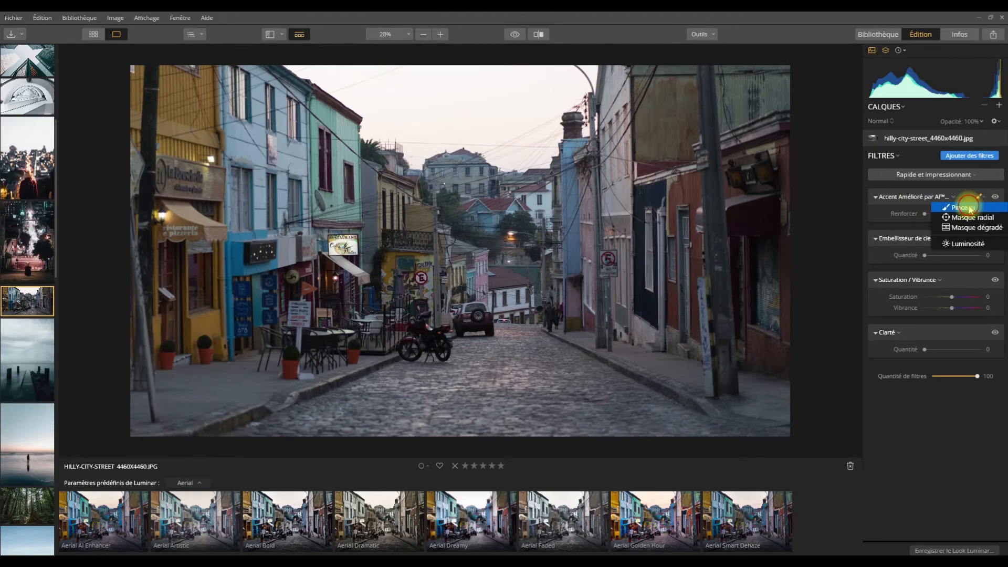
click(966, 205)
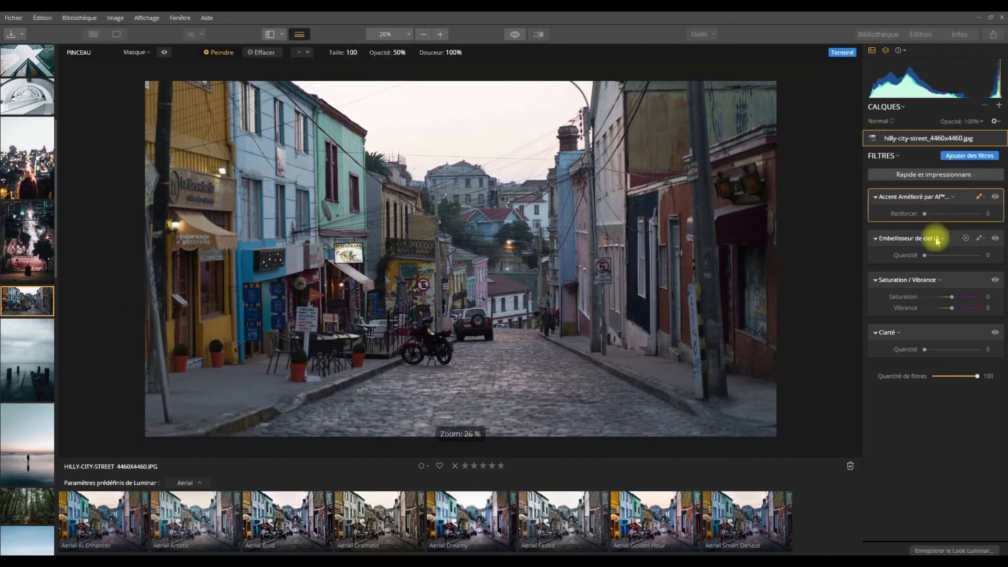
- Paint the Accent AI mask over the yellow building with a size 69 brush and set the filter's Renforcer amount to 16
click(164, 52)
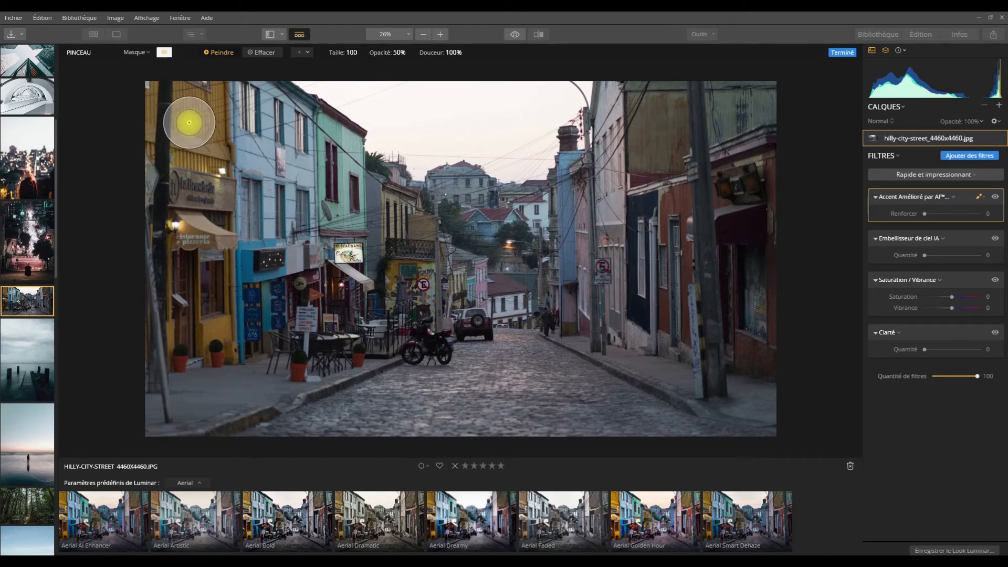
click(360, 53)
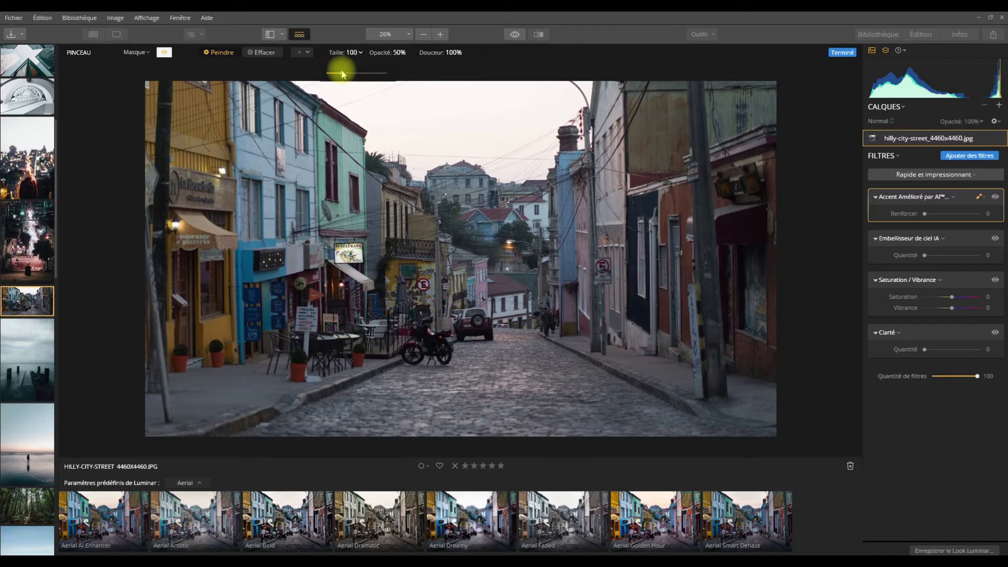
drag(342, 74, 336, 73)
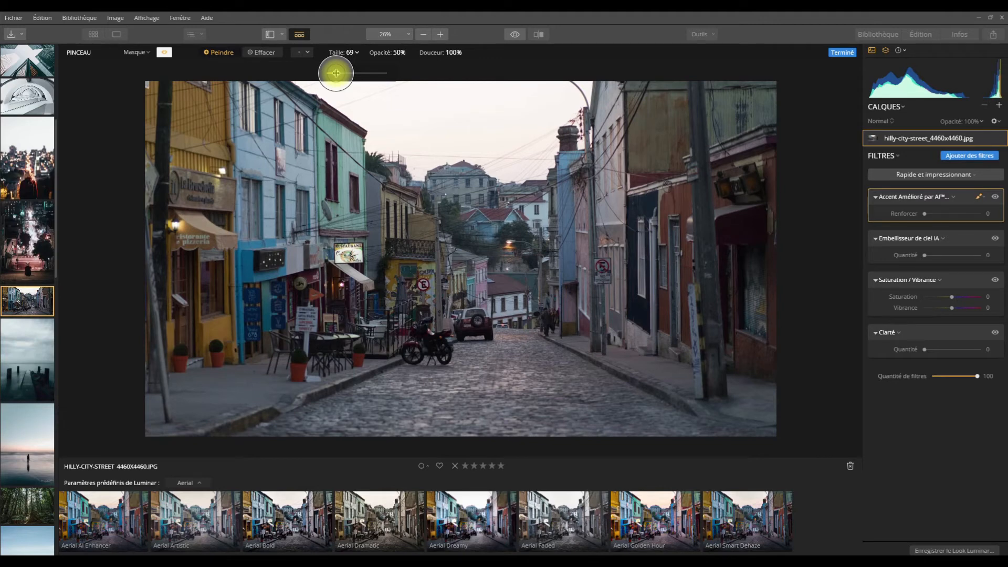
mouse_move(200, 100)
mouse_down()
mouse_move(191, 134)
mouse_move(217, 96)
mouse_move(200, 164)
mouse_move(187, 152)
mouse_move(190, 87)
mouse_move(186, 137)
mouse_move(188, 344)
mouse_move(209, 354)
mouse_move(220, 306)
mouse_move(206, 97)
mouse_move(147, 90)
mouse_move(148, 153)
mouse_up()
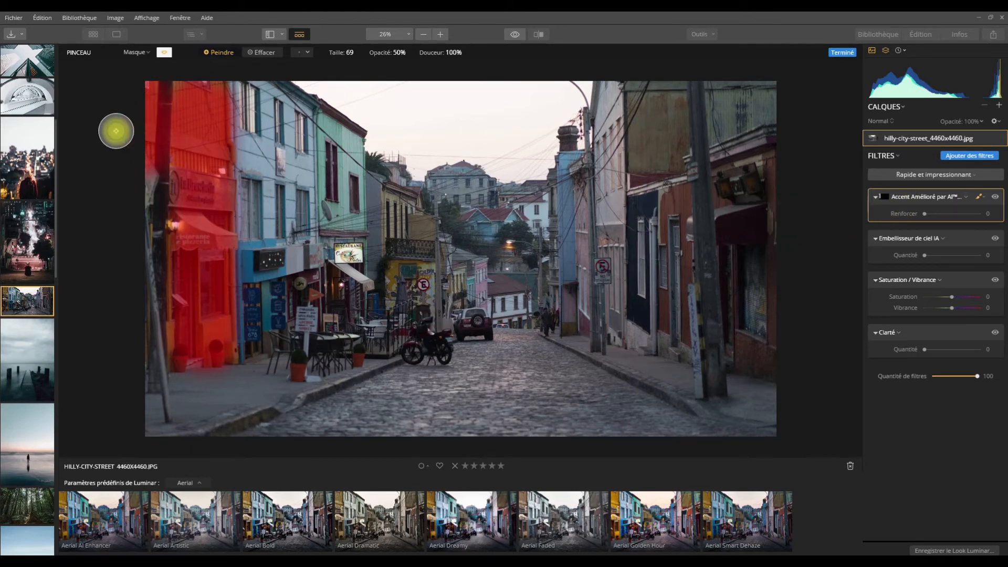
click(164, 52)
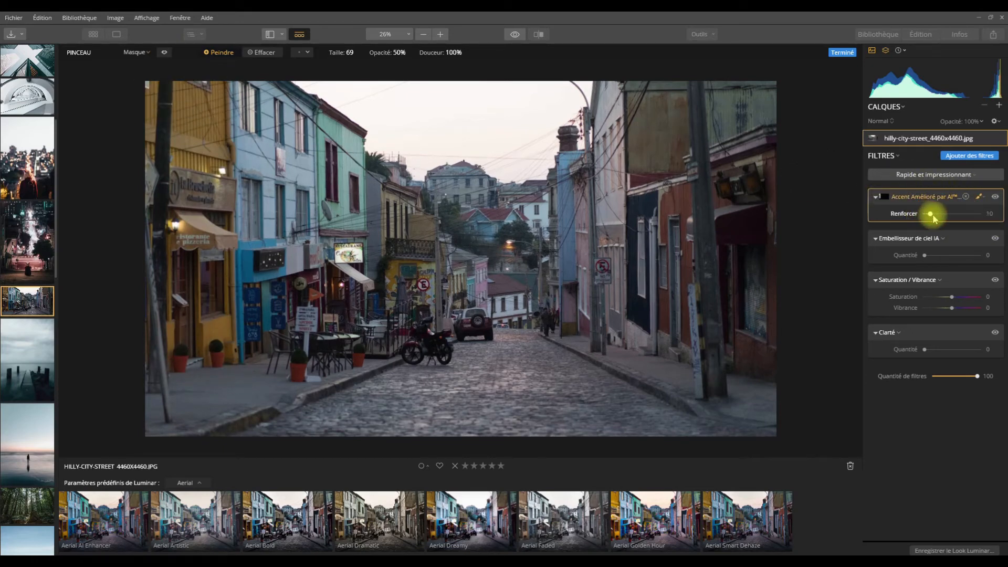
mouse_move(952, 215)
mouse_down()
mouse_move(976, 215)
mouse_move(933, 213)
mouse_up()
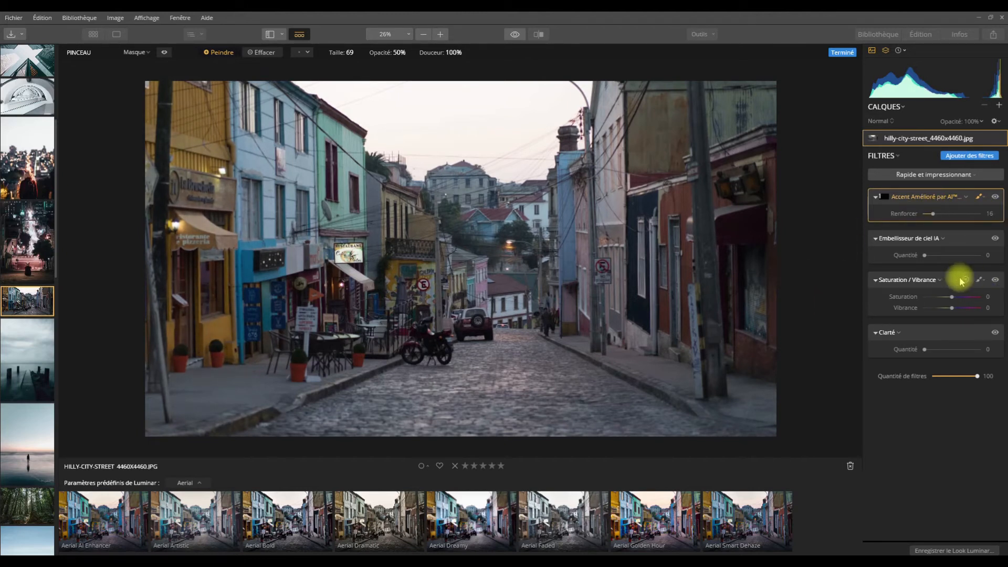
- Brush a Saturation / Vibrance mask over the yellow building and set both saturation and vibrance to 100
click(979, 280)
click(977, 291)
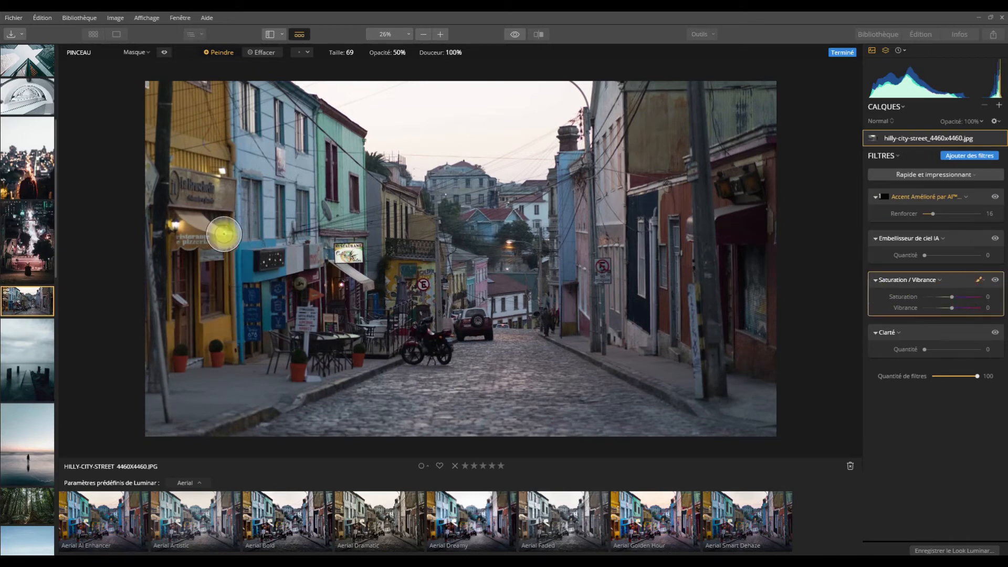
mouse_move(182, 173)
mouse_down()
mouse_move(181, 321)
mouse_move(222, 252)
mouse_move(216, 221)
mouse_up()
click(168, 53)
mouse_move(191, 110)
mouse_down()
mouse_move(189, 345)
mouse_move(219, 261)
mouse_move(201, 92)
mouse_move(215, 181)
mouse_move(198, 337)
mouse_move(206, 356)
mouse_move(216, 309)
mouse_move(194, 100)
mouse_up()
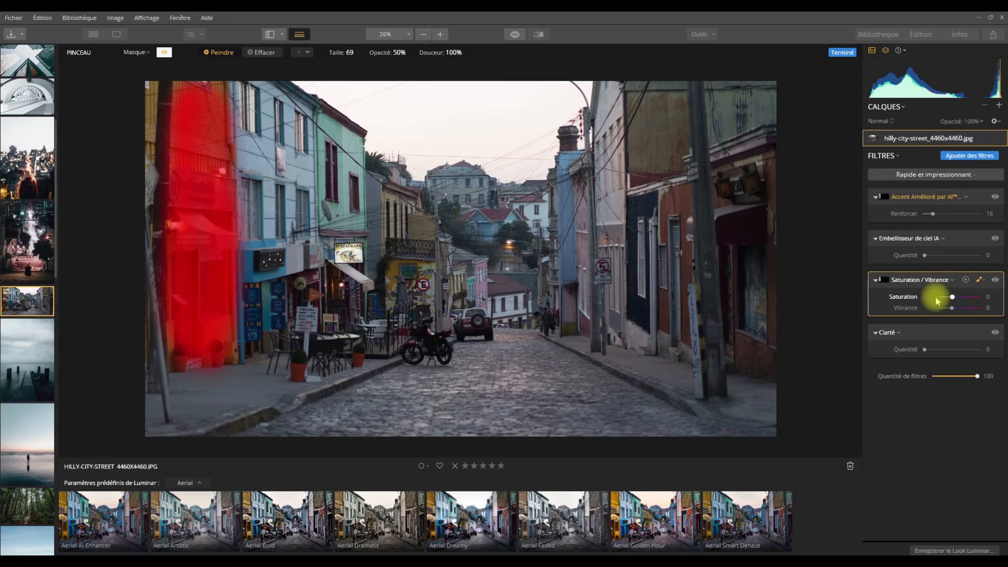
click(163, 52)
drag(953, 299, 975, 299)
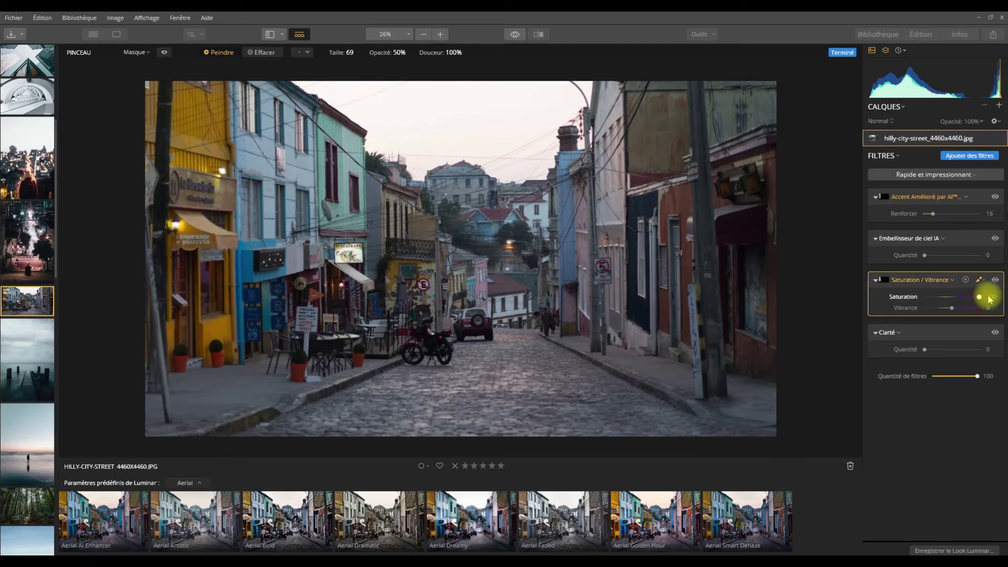
drag(955, 309, 978, 311)
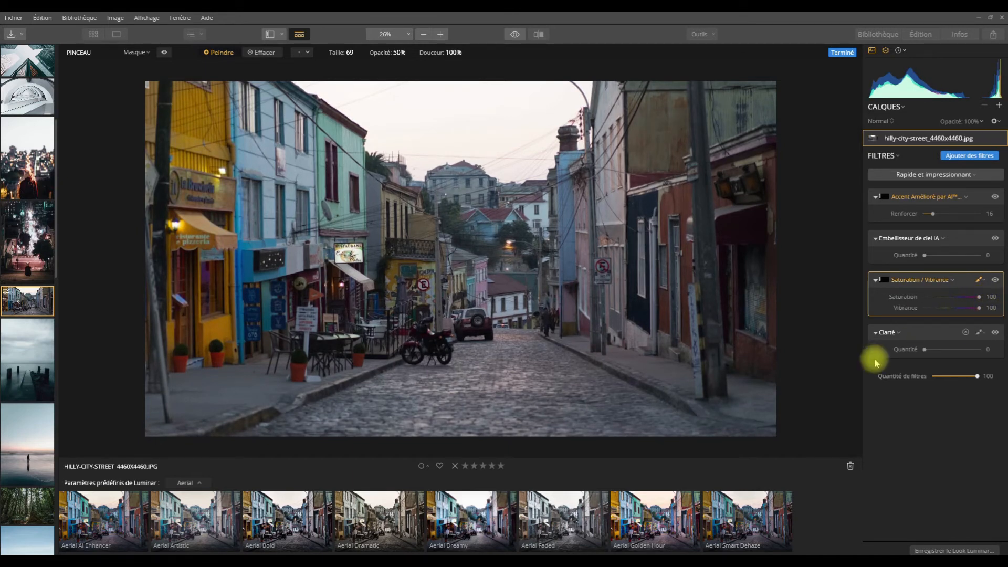
- Browse the filter catalogue and add a second Saturation / Vibrance filter to the street photo
click(968, 156)
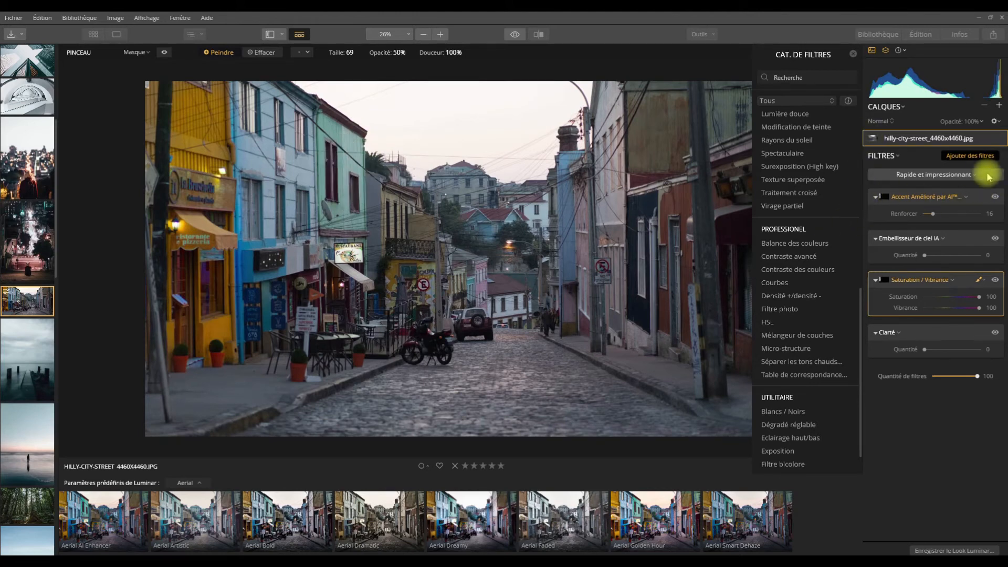
click(981, 157)
click(973, 157)
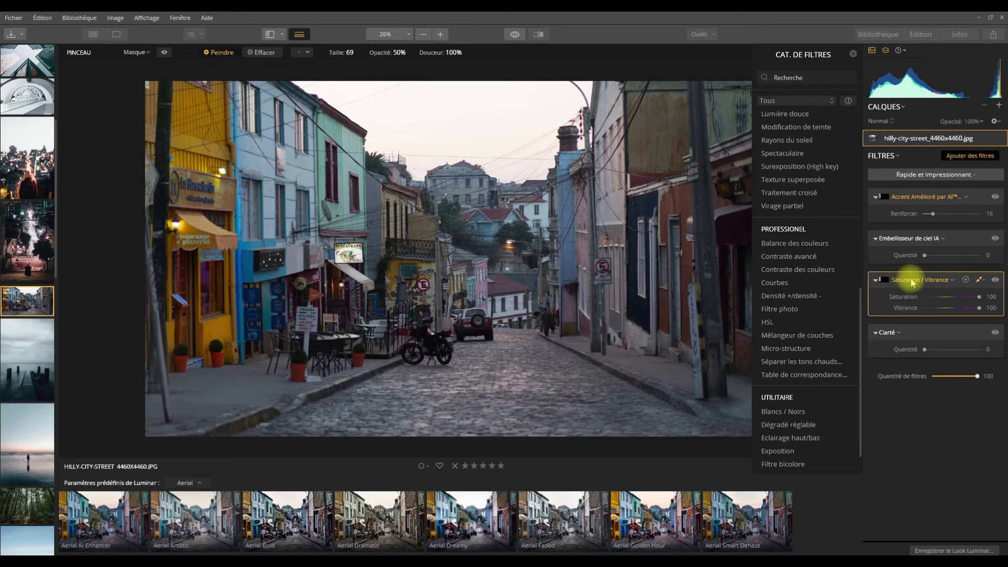
scroll(814, 244, up, 5)
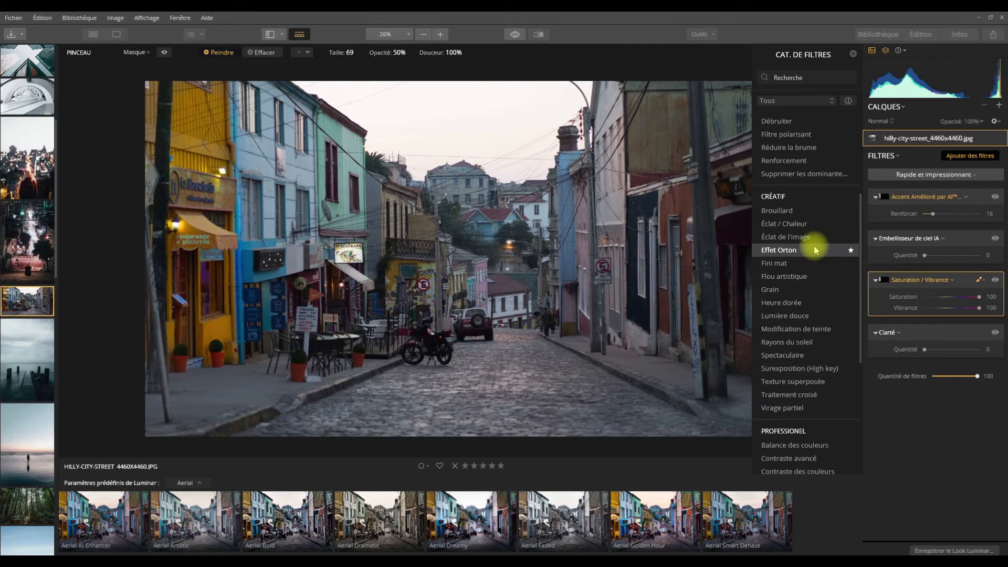
scroll(814, 248, up, 2)
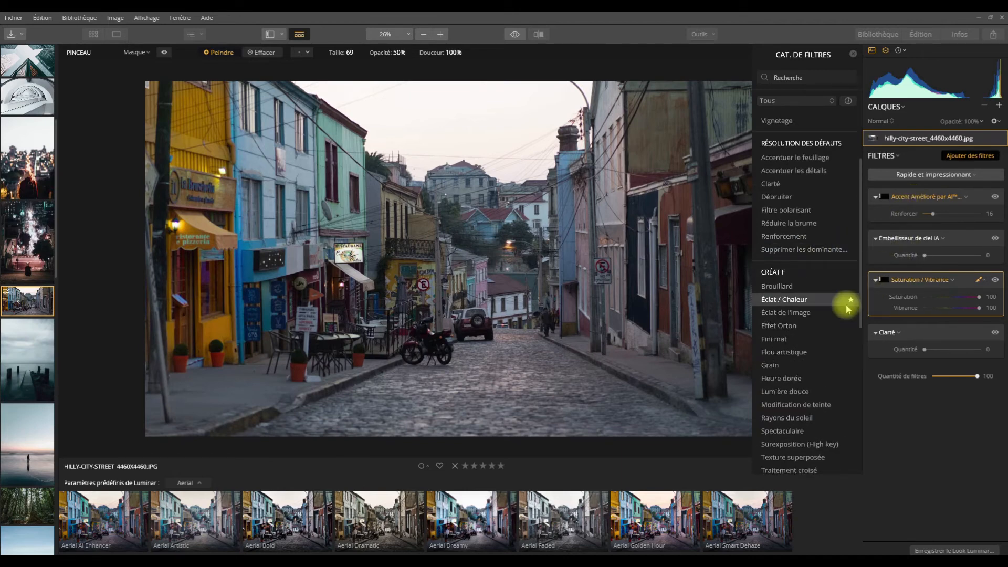
scroll(852, 277, up, 1)
scroll(851, 279, up, 3)
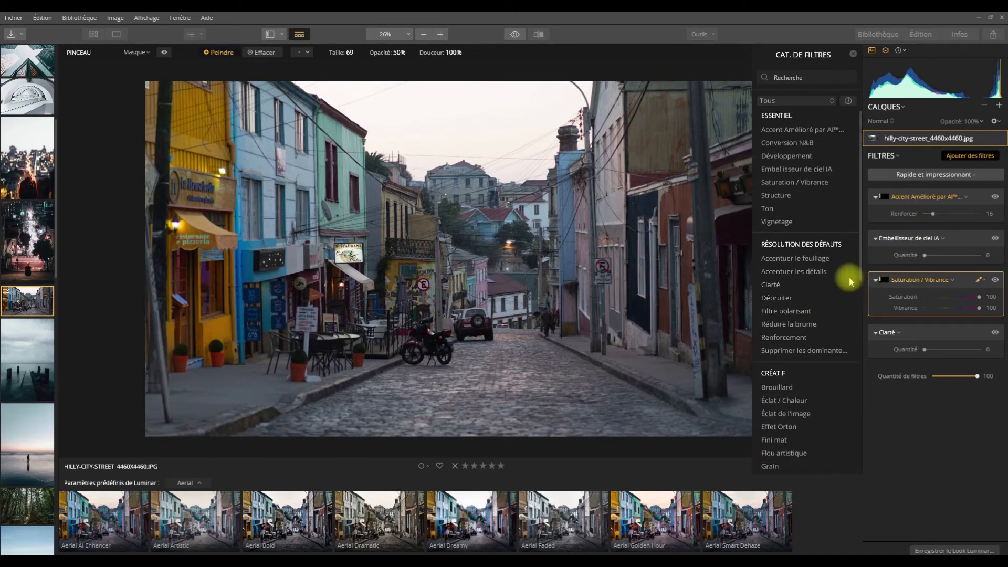
click(803, 184)
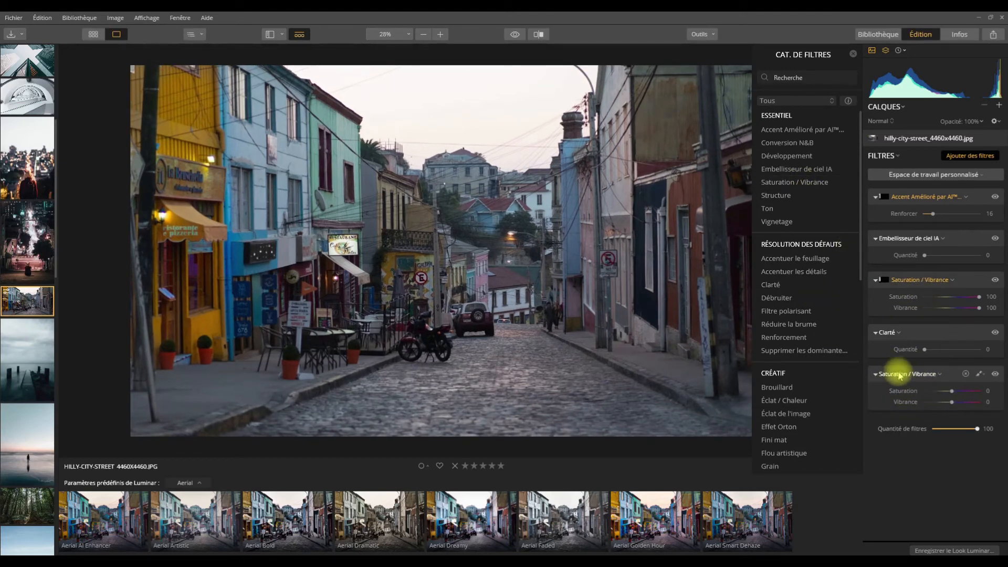
- Brush the second Saturation / Vibrance filter's mask over the green building and set both saturation and vibrance to 100
click(981, 376)
click(953, 385)
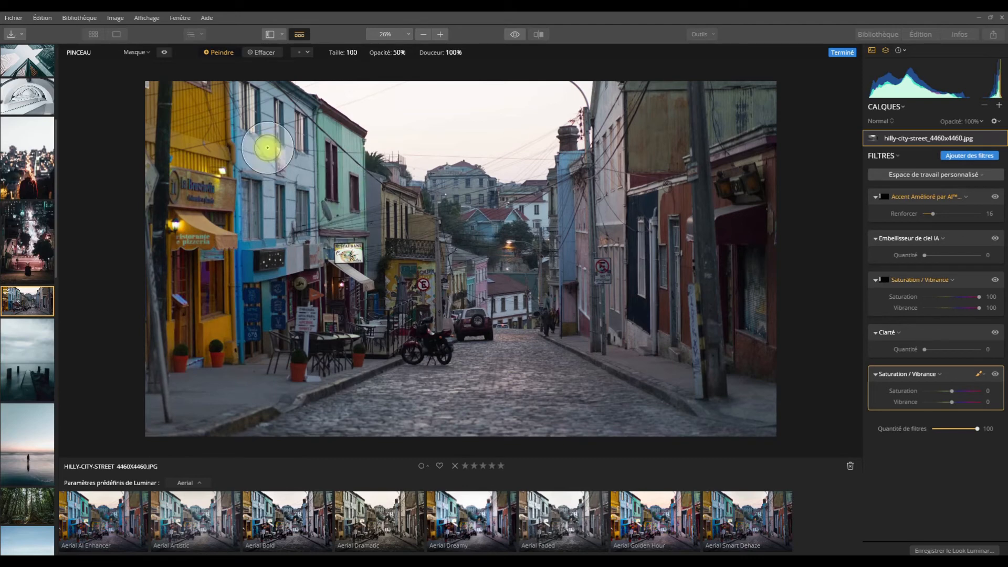
click(164, 53)
mouse_move(336, 125)
mouse_down()
mouse_move(333, 168)
mouse_move(359, 286)
mouse_up()
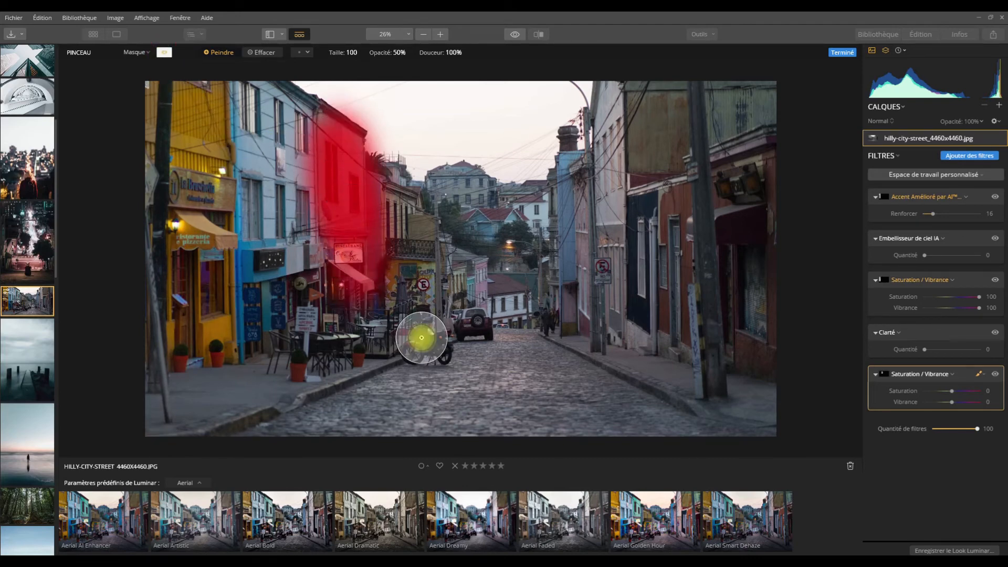
click(172, 59)
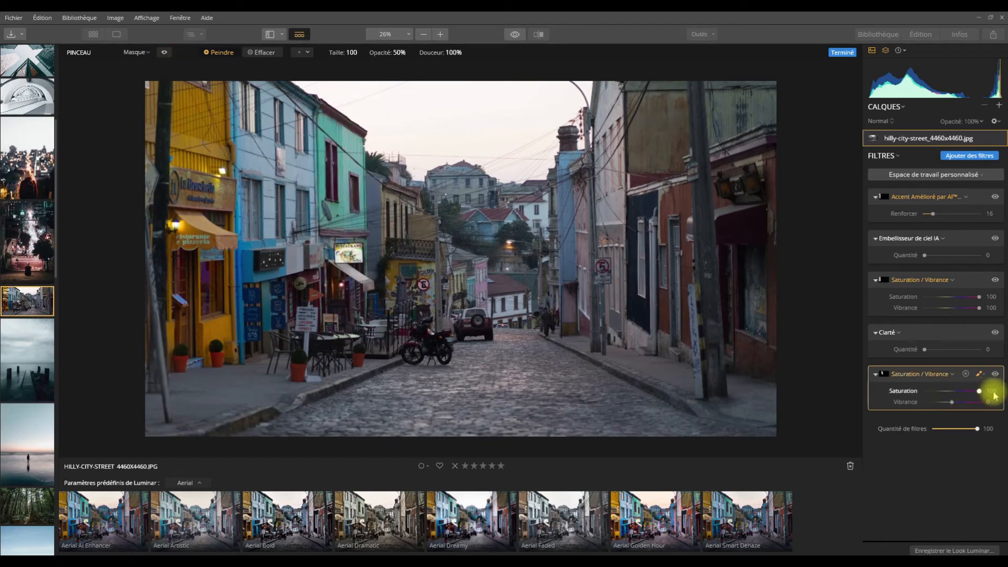
drag(952, 402, 998, 404)
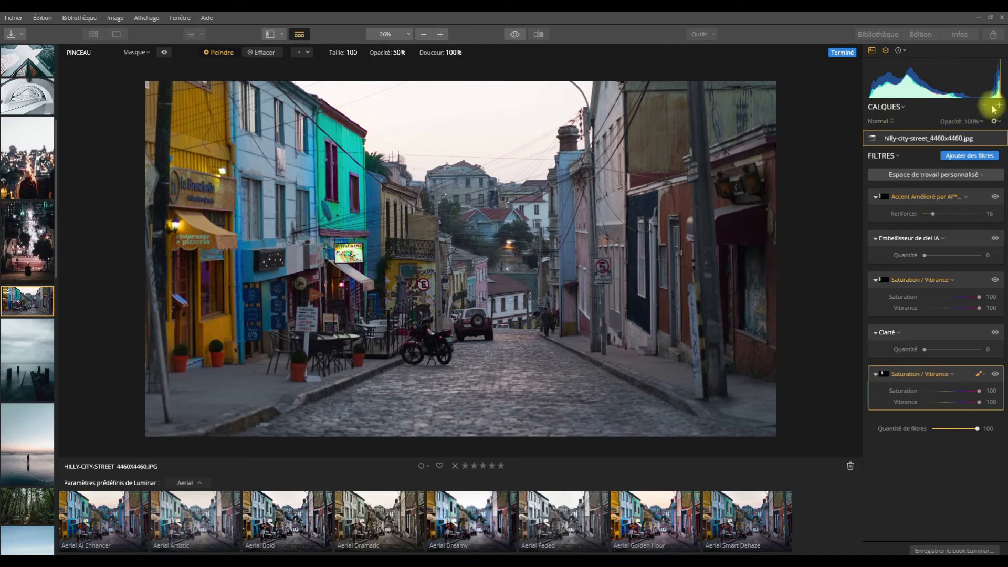
- Examine the layer merging options and the types of new layer that can be added
click(901, 107)
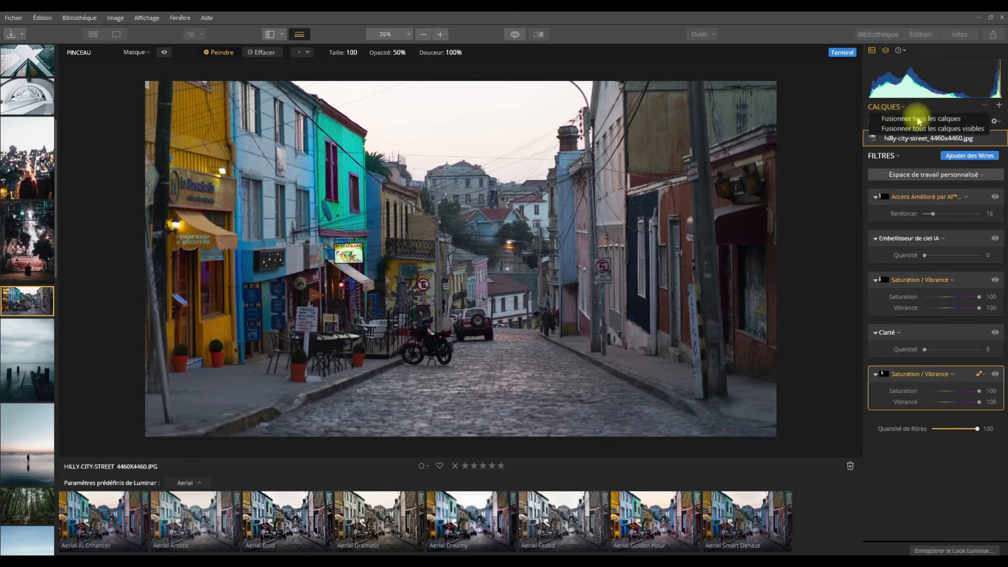
click(999, 106)
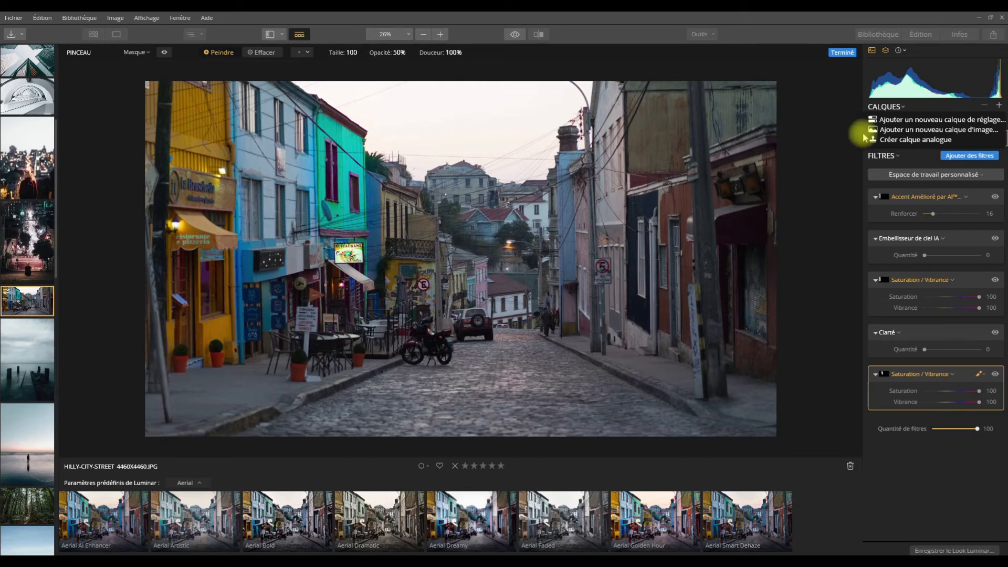
- Review the filter catalogue and finish editing the Saturation / Vibrance filter's mask
click(970, 156)
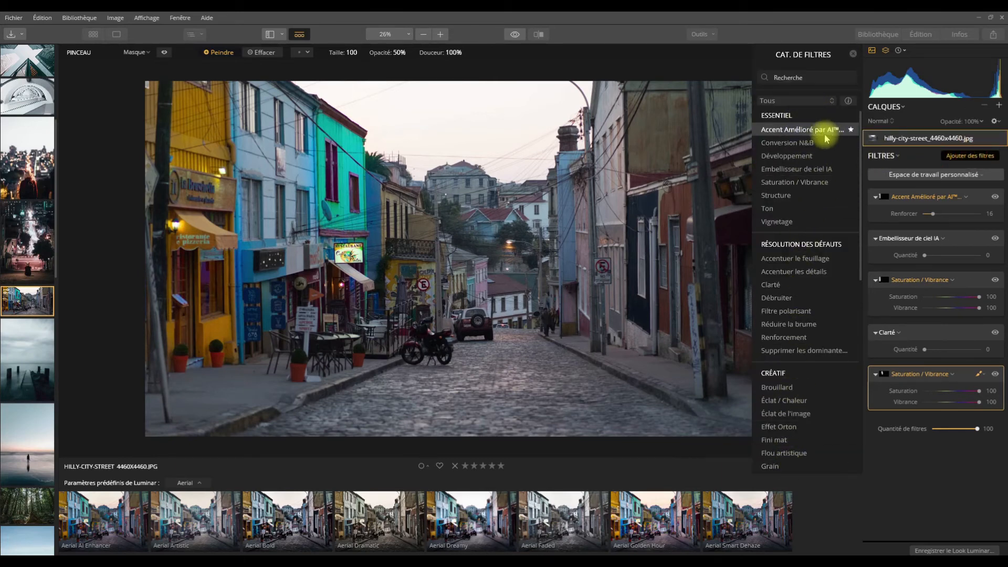
drag(861, 153, 870, 103)
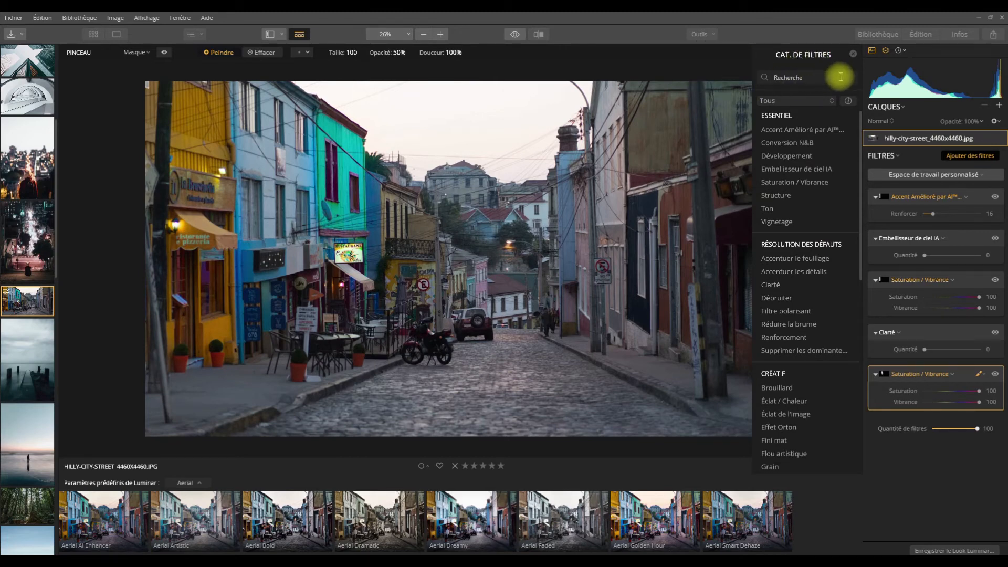
click(978, 155)
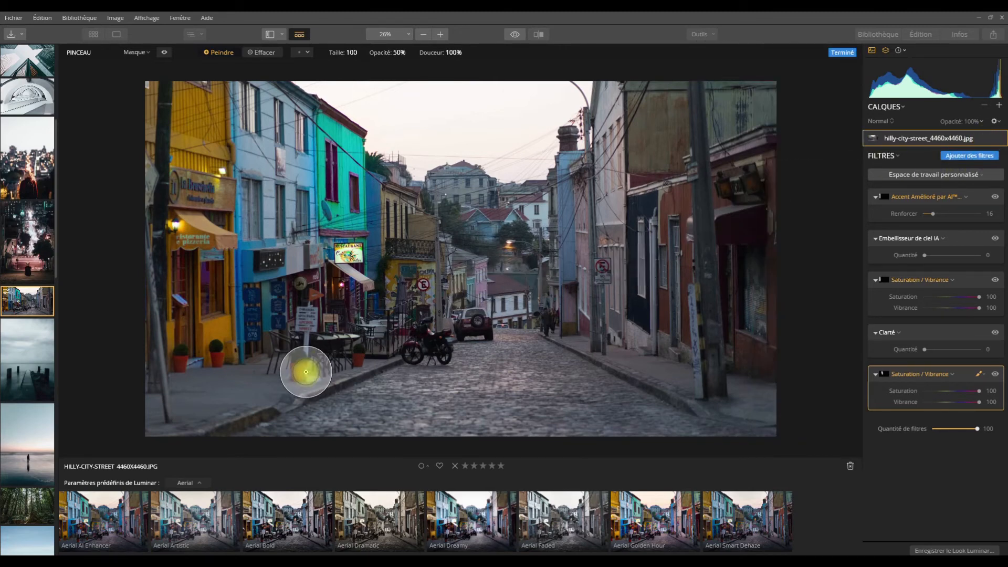
click(698, 35)
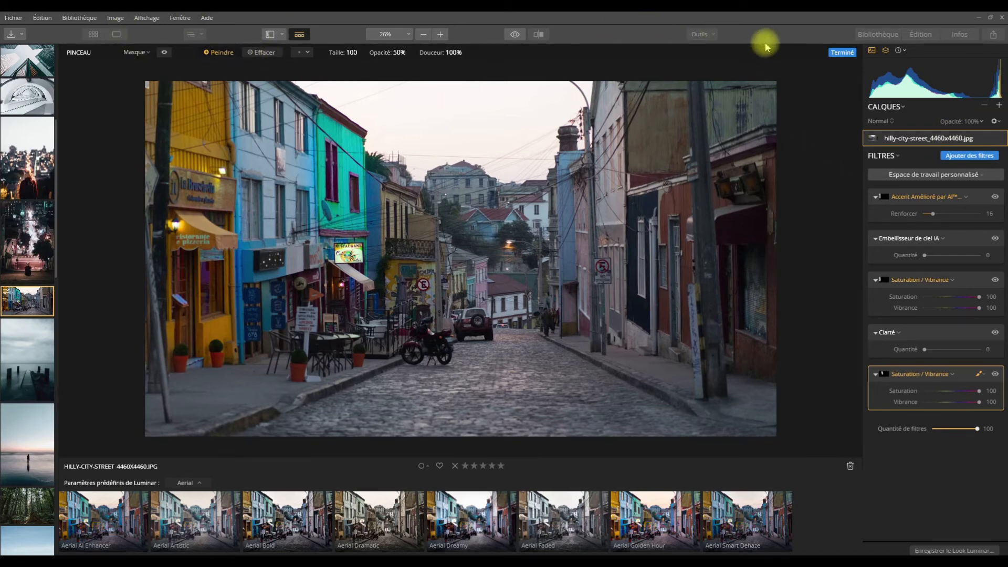
click(842, 52)
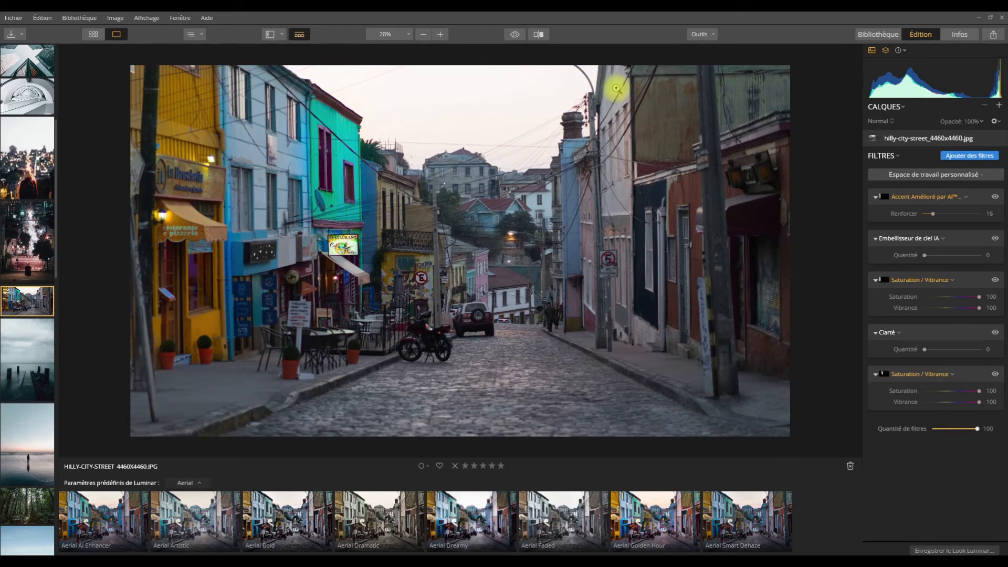
- Start cropping the street photo and examine the available aspect ratio presets, including 1:1 (Carré)
click(700, 34)
click(720, 46)
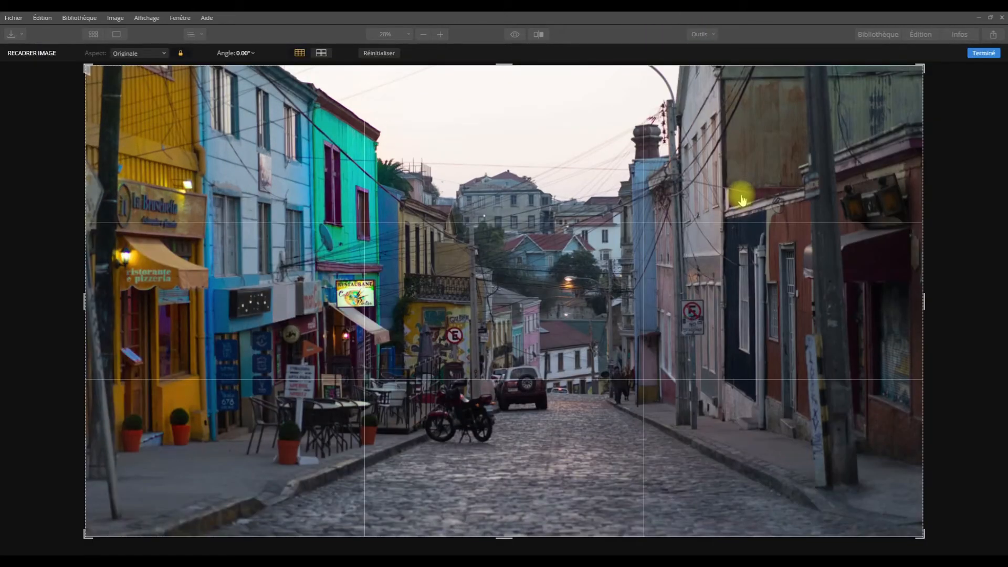
click(142, 53)
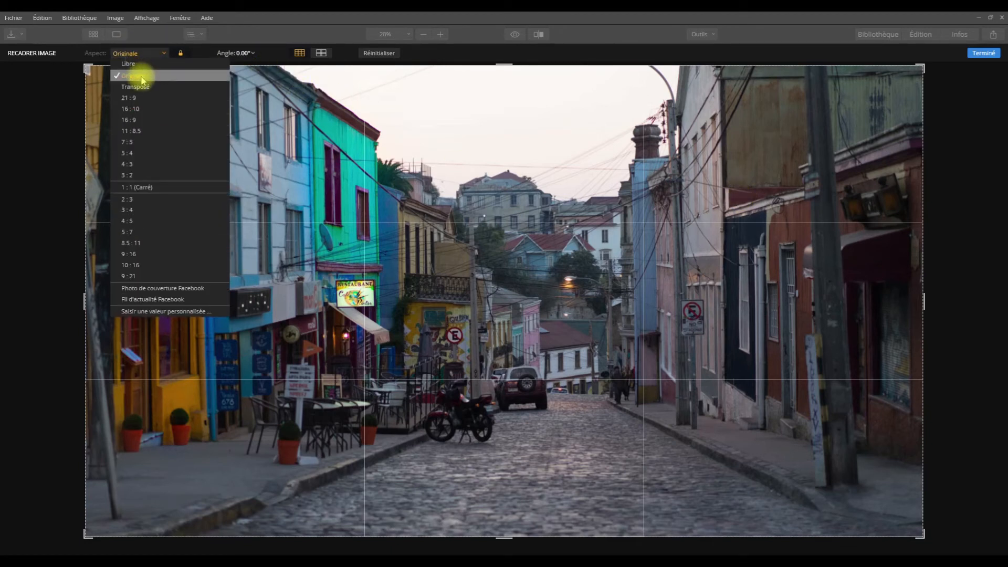
click(124, 50)
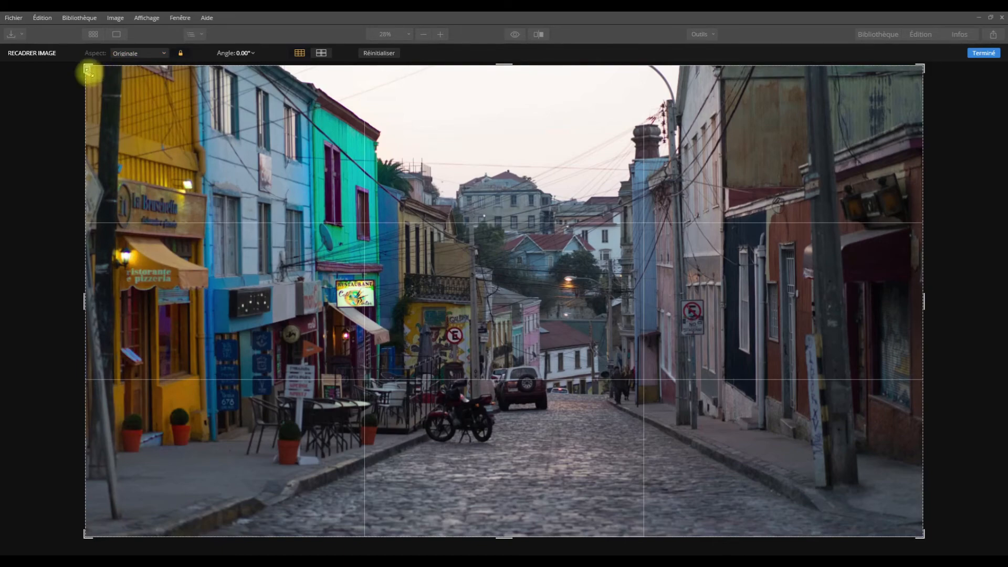
drag(87, 67, 43, 95)
click(162, 53)
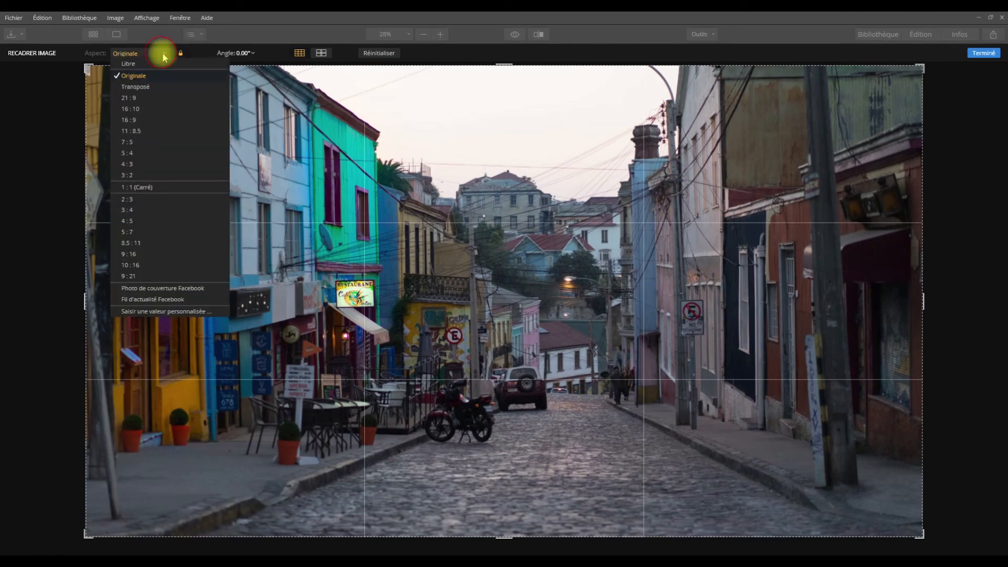
click(167, 187)
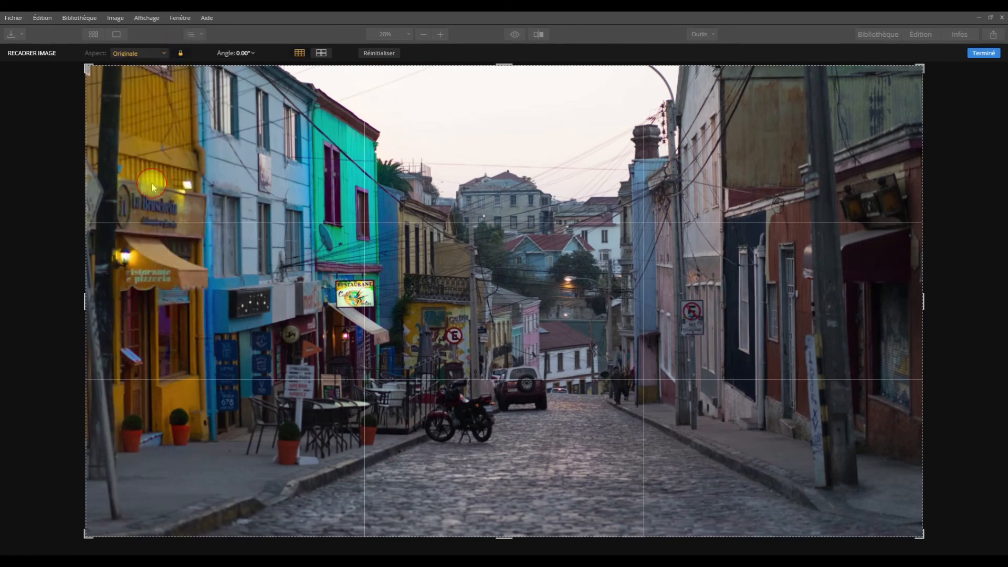
- Try a tighter crop at the original aspect ratio with the photo shifted inside the frame, then reset the crop and finish
click(163, 54)
click(134, 86)
drag(88, 68, 140, 119)
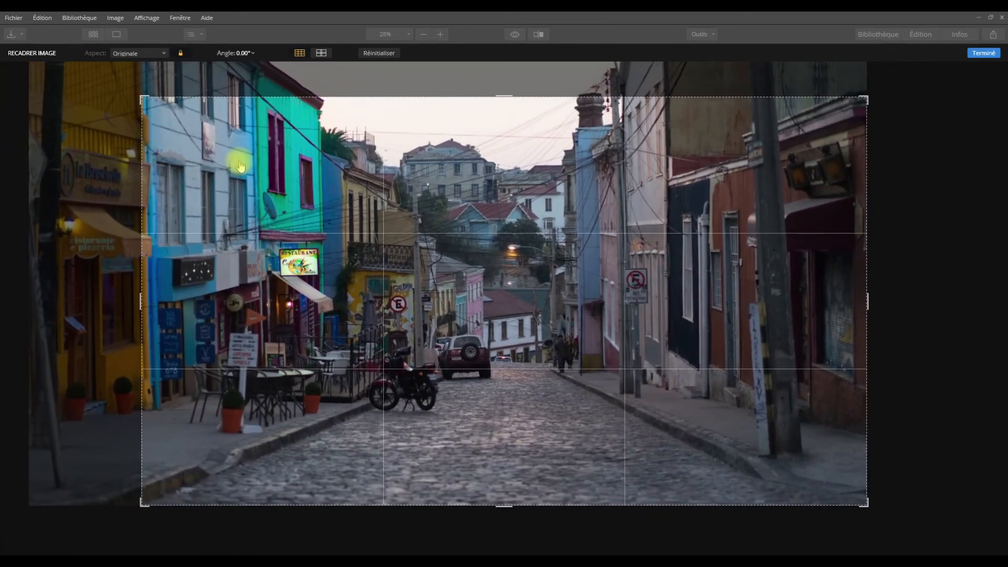
drag(624, 232, 676, 220)
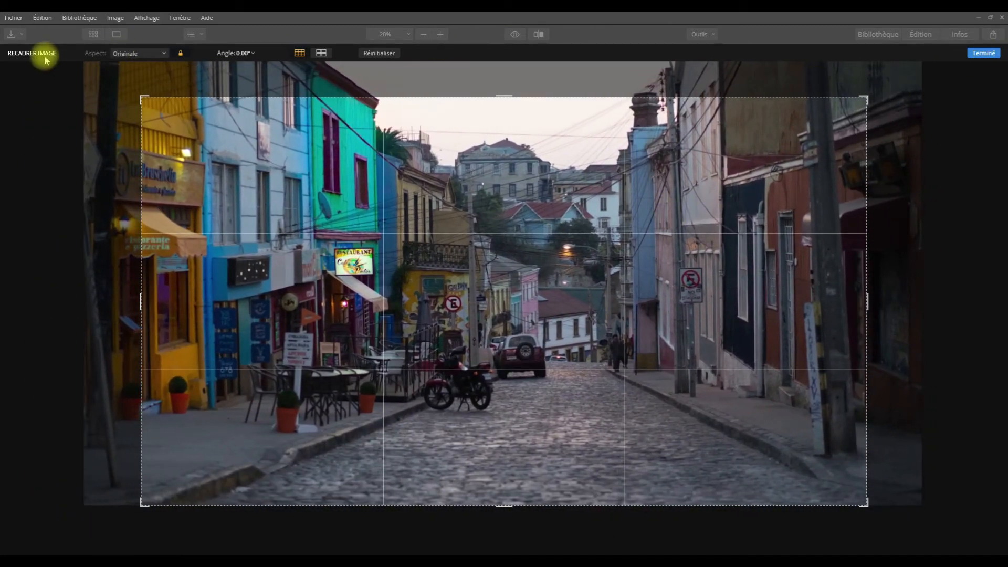
click(374, 54)
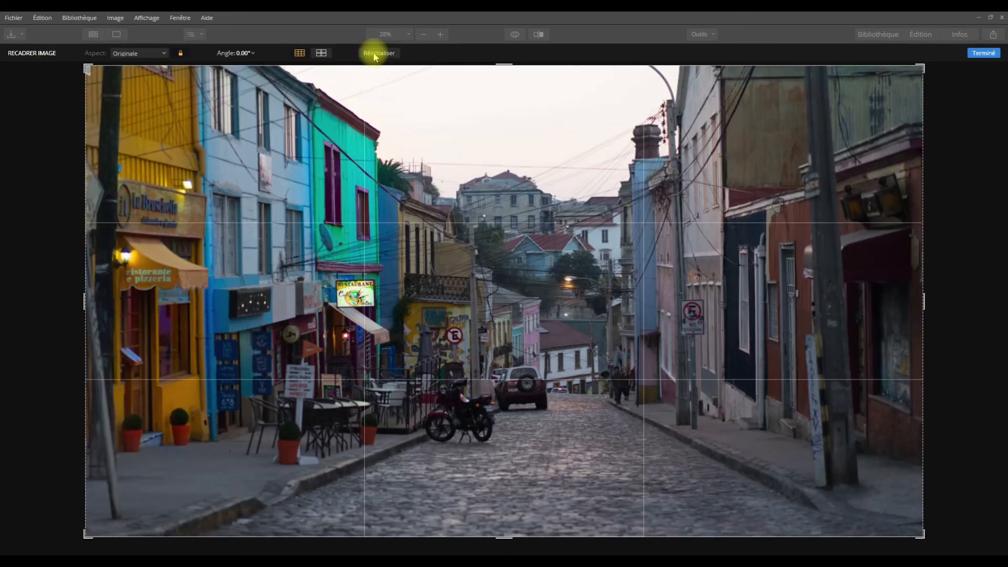
click(984, 53)
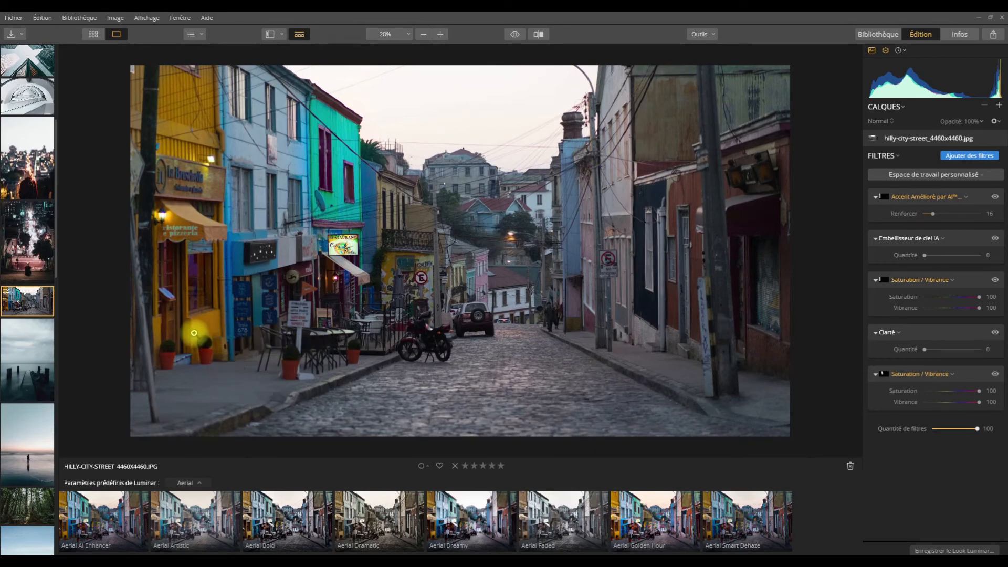
- Erase the potted plant in front of the yellow wall near the blue pipe, using the Gomme tool at size 54
scroll(202, 333, up, 1)
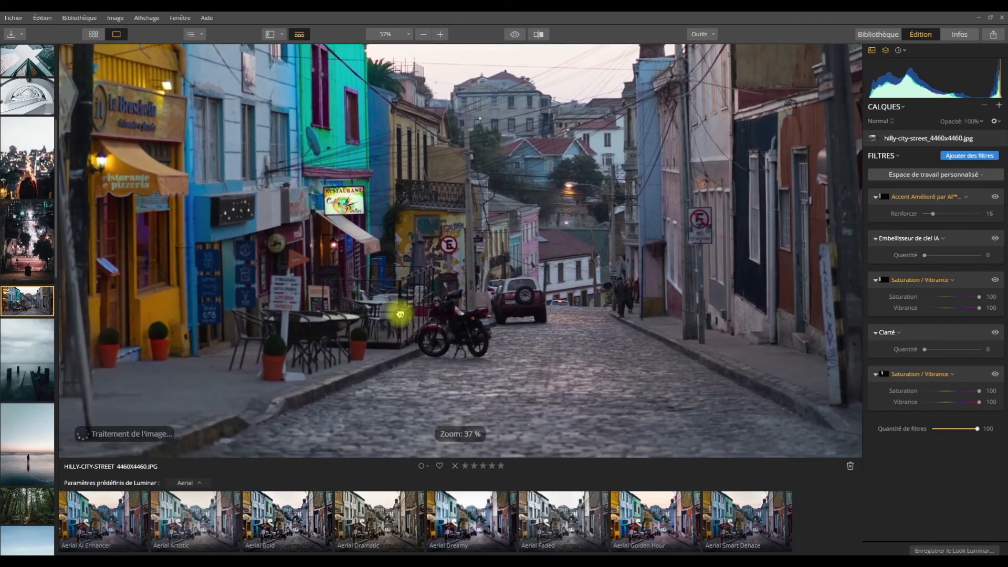
scroll(194, 352, up, 4)
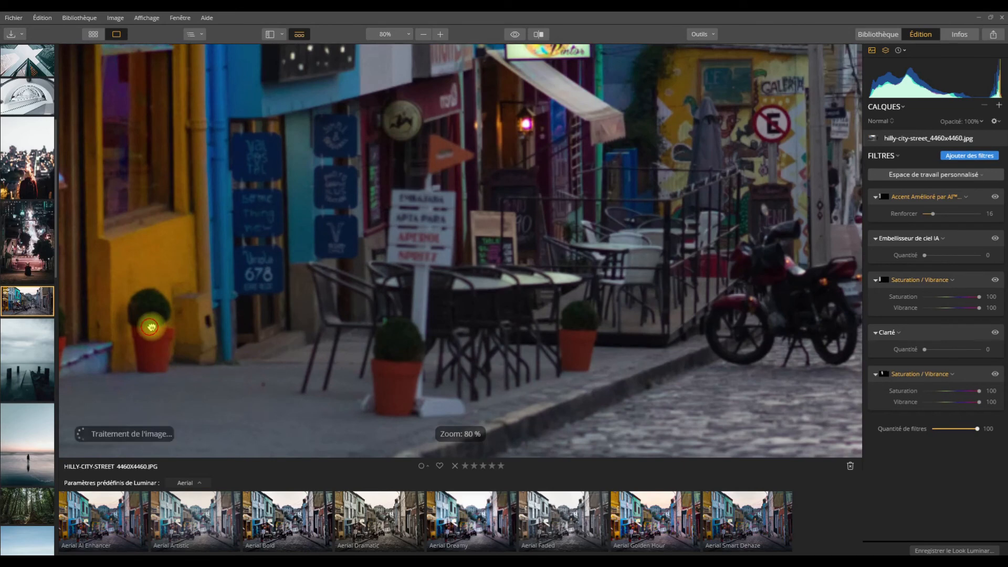
drag(150, 327, 348, 274)
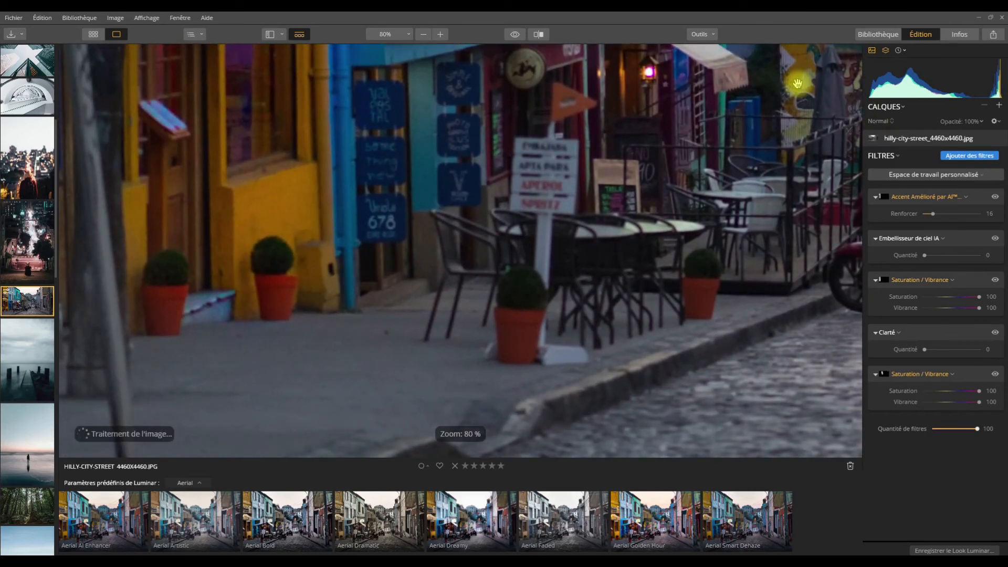
click(713, 35)
click(718, 71)
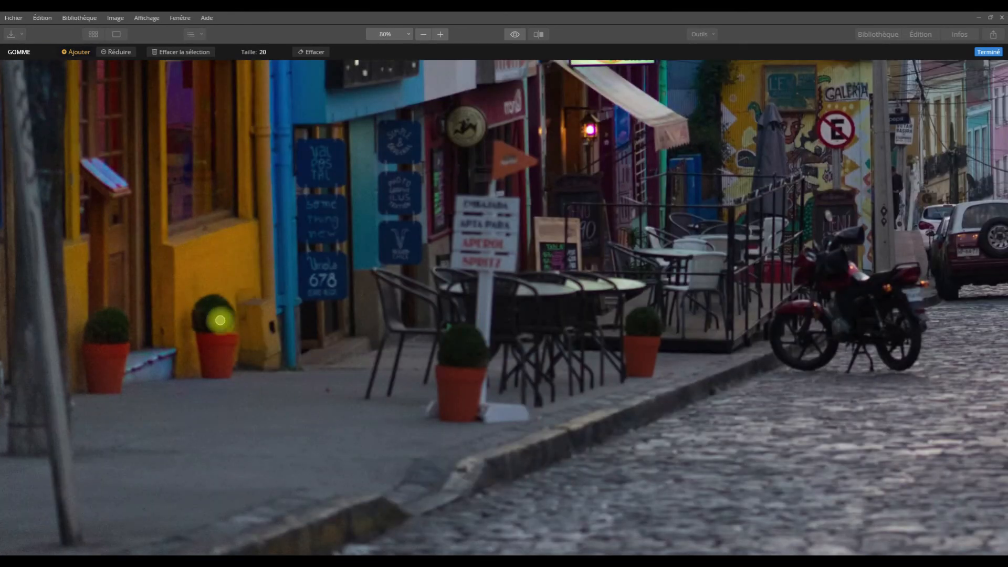
click(282, 54)
drag(249, 72, 365, 54)
mouse_move(208, 297)
mouse_down()
mouse_move(203, 361)
mouse_move(221, 376)
mouse_move(230, 333)
mouse_move(219, 298)
mouse_move(213, 341)
mouse_up()
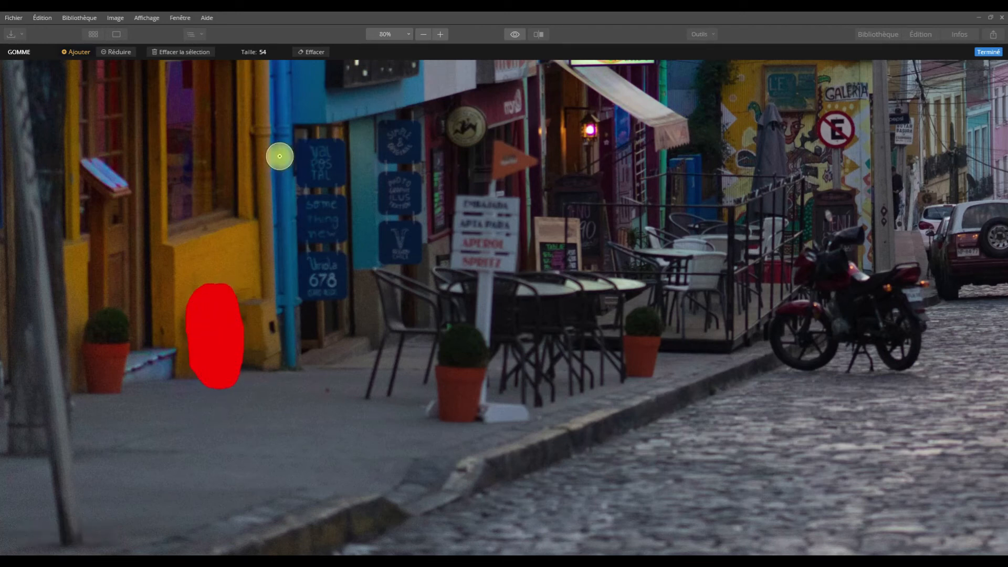
click(310, 54)
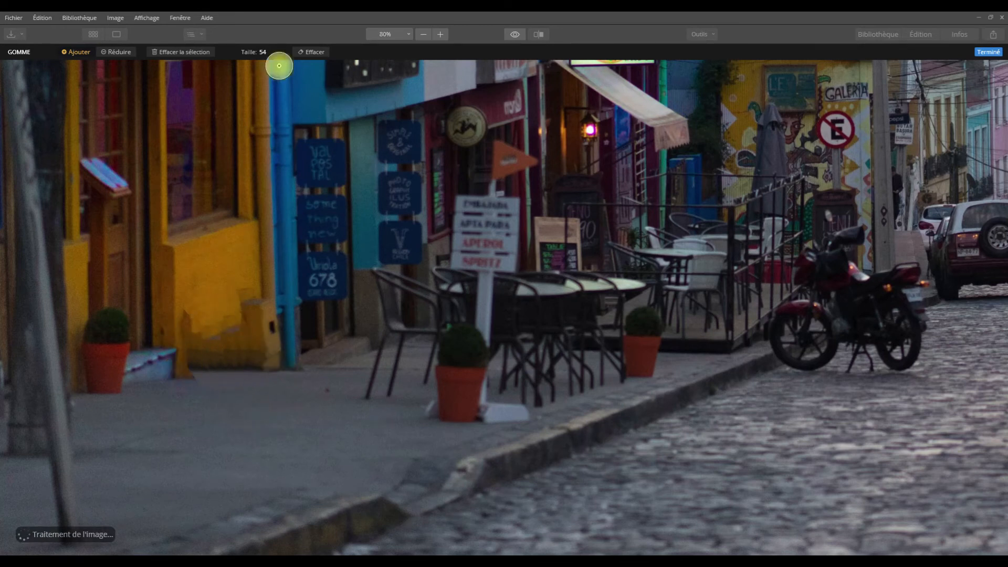
click(996, 53)
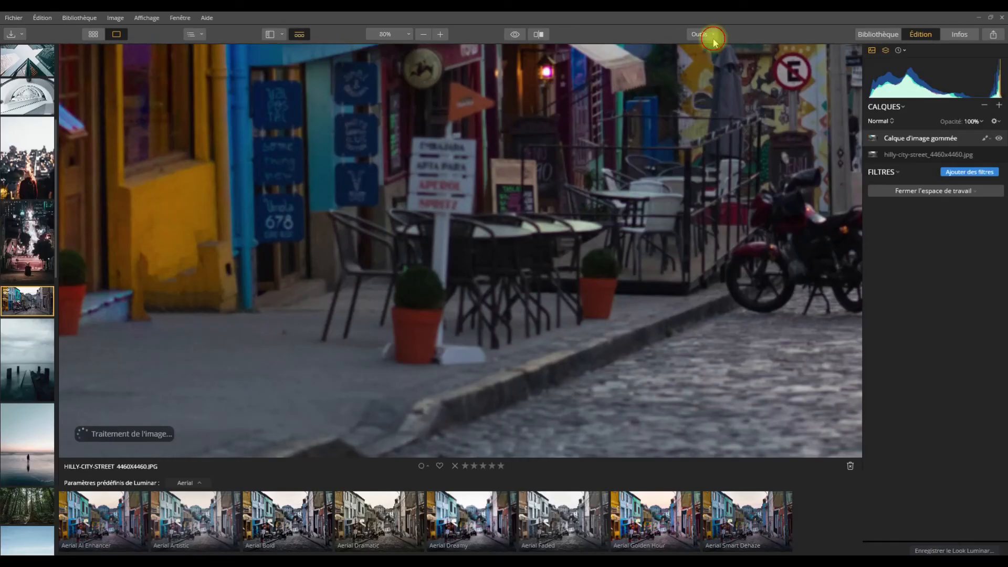
- Clone the yellow wall over the erased plant's spot with the clone stamp, and undo both the cloning and the erasing
click(715, 35)
click(716, 67)
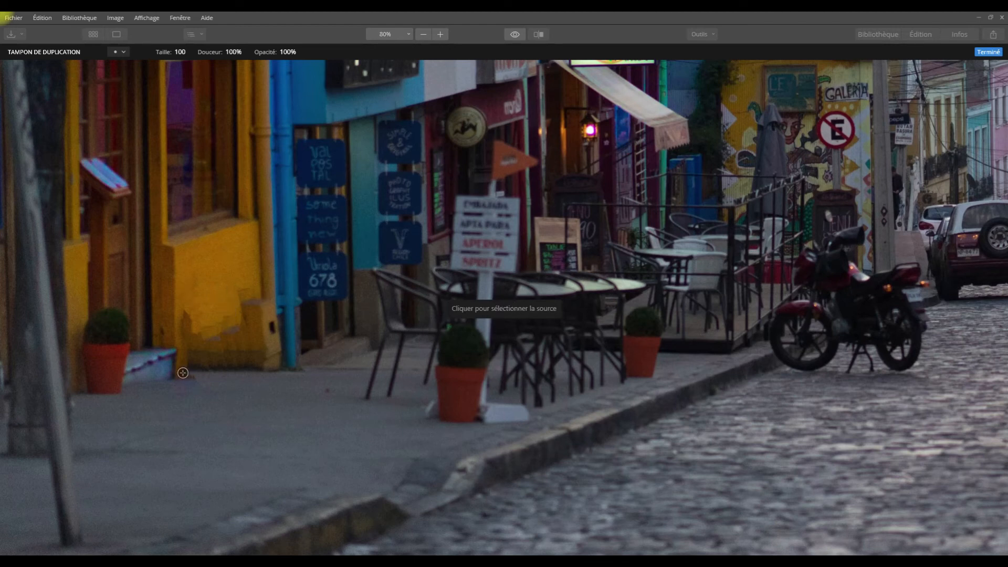
alt+click(187, 287)
click(191, 351)
mouse_move(191, 350)
mouse_down()
mouse_move(262, 323)
mouse_move(196, 354)
mouse_move(228, 338)
mouse_move(243, 302)
mouse_move(226, 314)
mouse_move(208, 376)
mouse_move(354, 348)
mouse_move(360, 324)
mouse_up()
key(space)
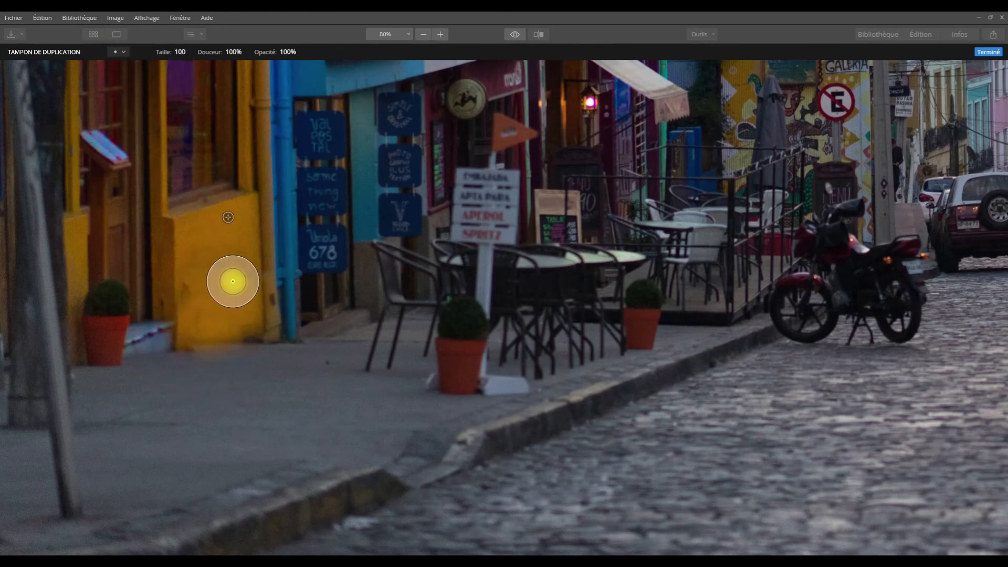
click(989, 52)
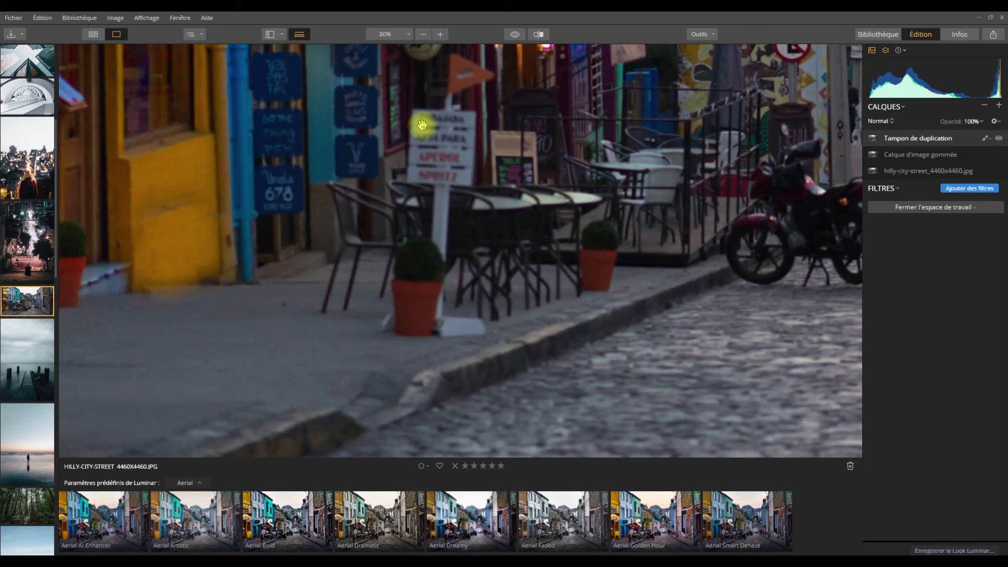
key(ctrl+z)
key(ctrl+z)
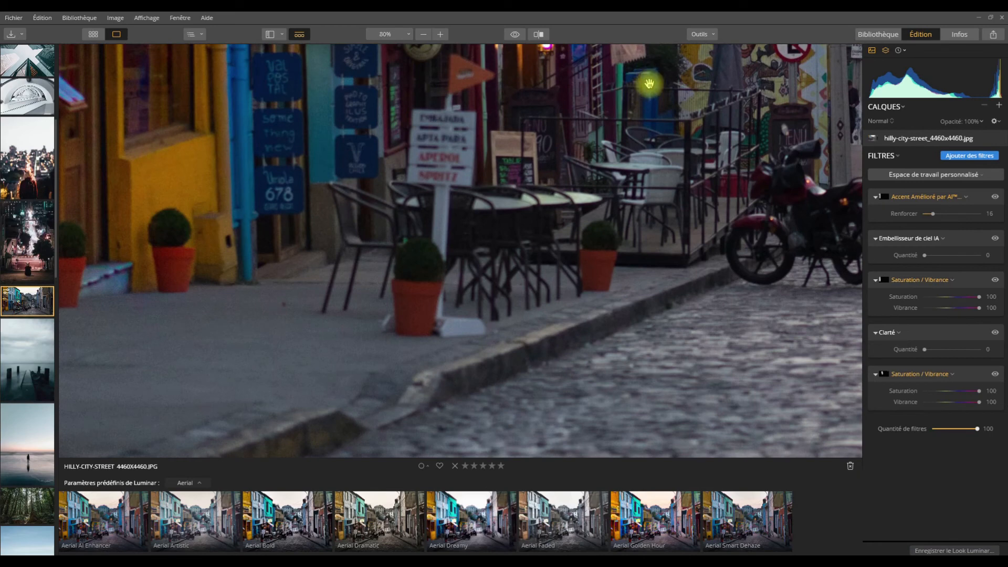
- Outline the potted plant beside the yellow wall with the Gomme tool's brush at size 44
click(710, 34)
click(717, 77)
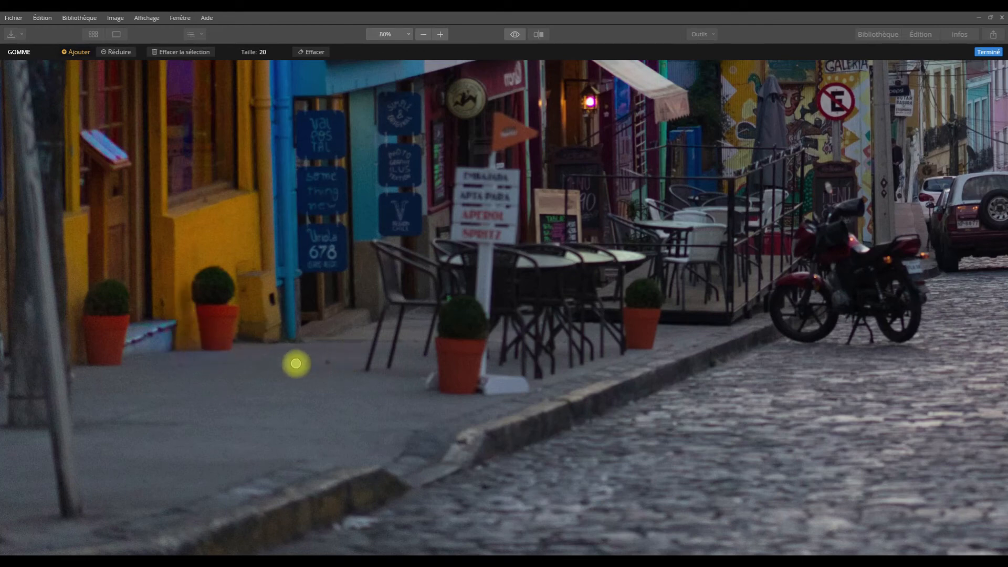
scroll(207, 309, up, 4)
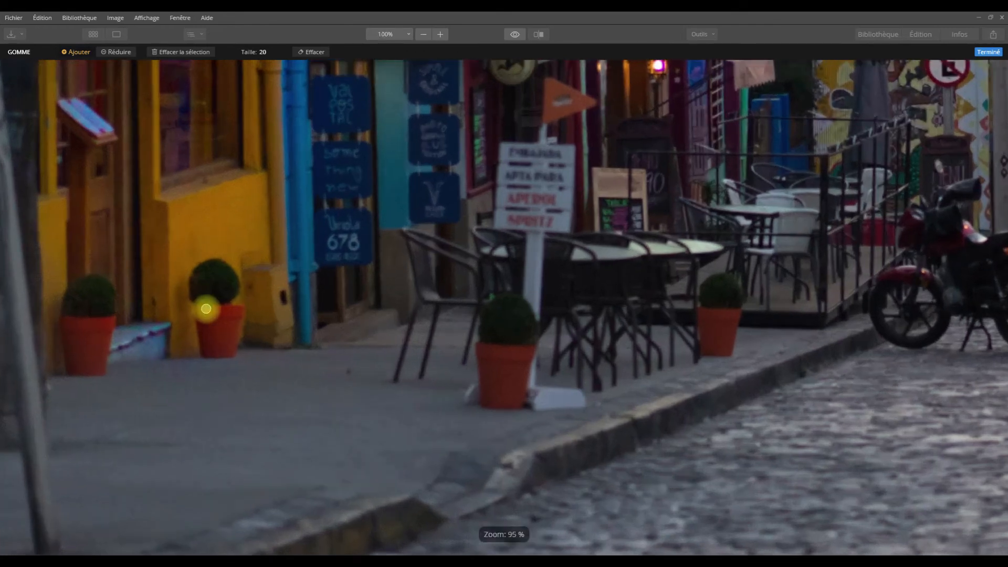
click(270, 52)
drag(249, 72, 257, 73)
mouse_move(218, 164)
mouse_down()
mouse_move(167, 222)
mouse_move(163, 252)
mouse_move(176, 297)
mouse_move(183, 427)
mouse_move(299, 402)
mouse_move(314, 322)
mouse_move(304, 305)
mouse_move(276, 303)
mouse_move(299, 250)
mouse_move(273, 183)
mouse_move(242, 165)
mouse_move(215, 168)
mouse_move(229, 185)
mouse_move(213, 194)
mouse_move(238, 196)
mouse_move(217, 198)
mouse_move(200, 184)
mouse_move(168, 223)
mouse_move(182, 198)
mouse_move(169, 203)
mouse_move(152, 260)
mouse_move(163, 292)
mouse_up()
mouse_move(171, 210)
mouse_down()
mouse_move(201, 173)
mouse_move(184, 197)
mouse_move(220, 191)
mouse_move(255, 222)
mouse_move(237, 178)
mouse_move(262, 204)
mouse_up()
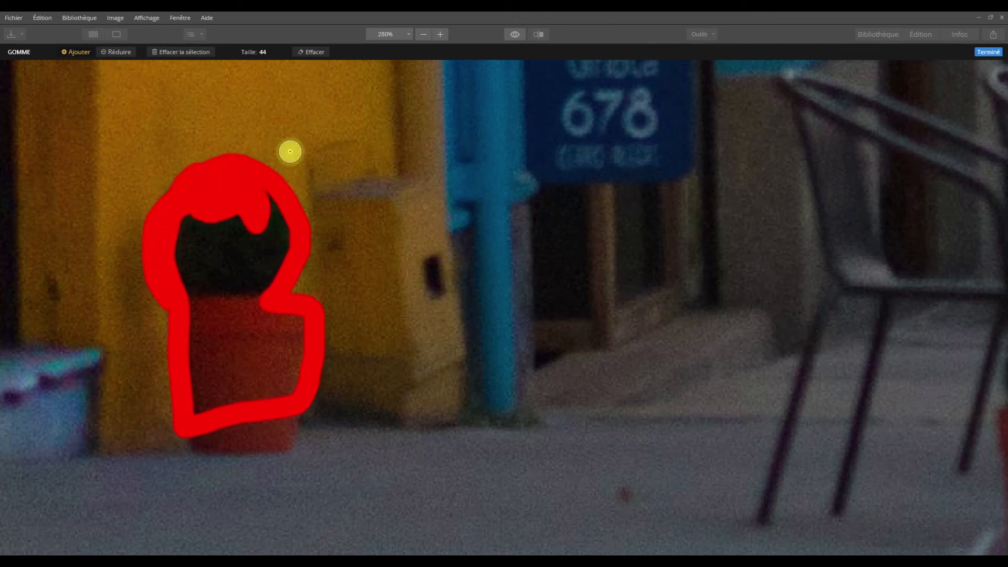
- Fill in the outlined plant and pot with the brush at size 85 and erase the selection
click(270, 51)
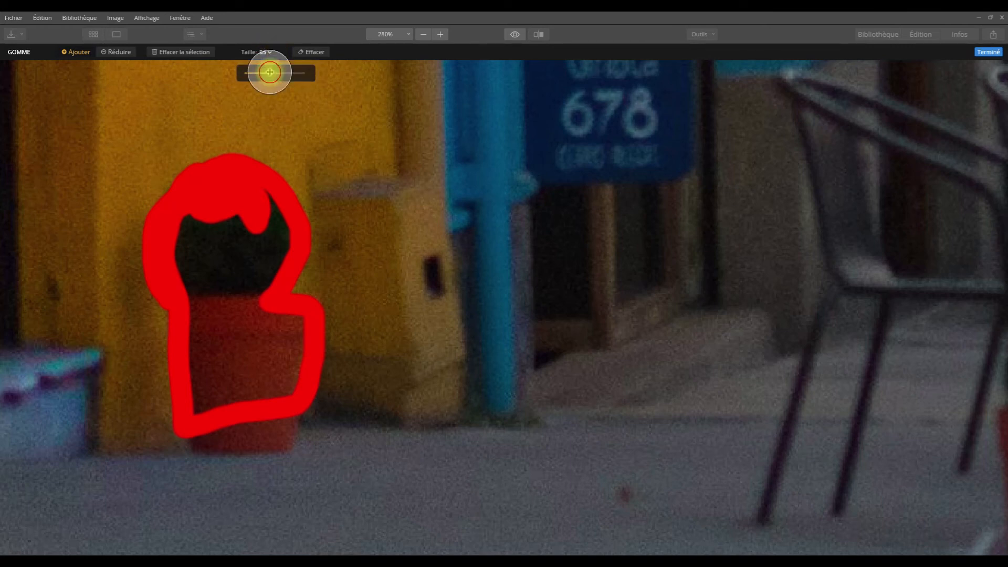
mouse_move(241, 245)
mouse_down()
mouse_move(236, 269)
mouse_move(205, 223)
mouse_move(200, 236)
mouse_move(231, 208)
mouse_move(256, 221)
mouse_move(255, 268)
mouse_move(262, 202)
mouse_move(272, 249)
mouse_move(254, 286)
mouse_move(215, 313)
mouse_move(208, 348)
mouse_move(204, 325)
mouse_move(205, 385)
mouse_move(231, 394)
mouse_move(273, 382)
mouse_move(281, 328)
mouse_move(240, 342)
mouse_move(258, 351)
mouse_move(288, 341)
mouse_up()
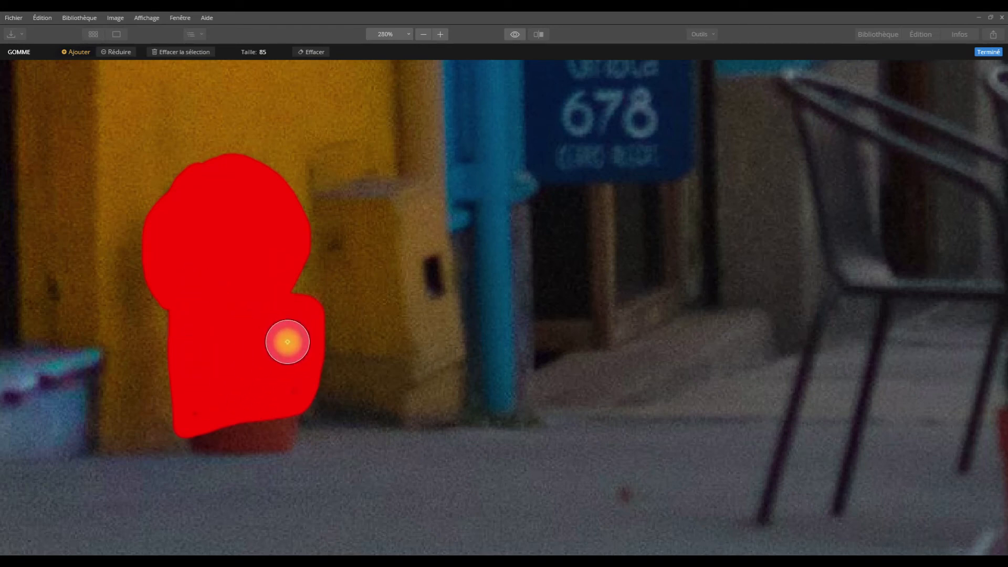
click(311, 51)
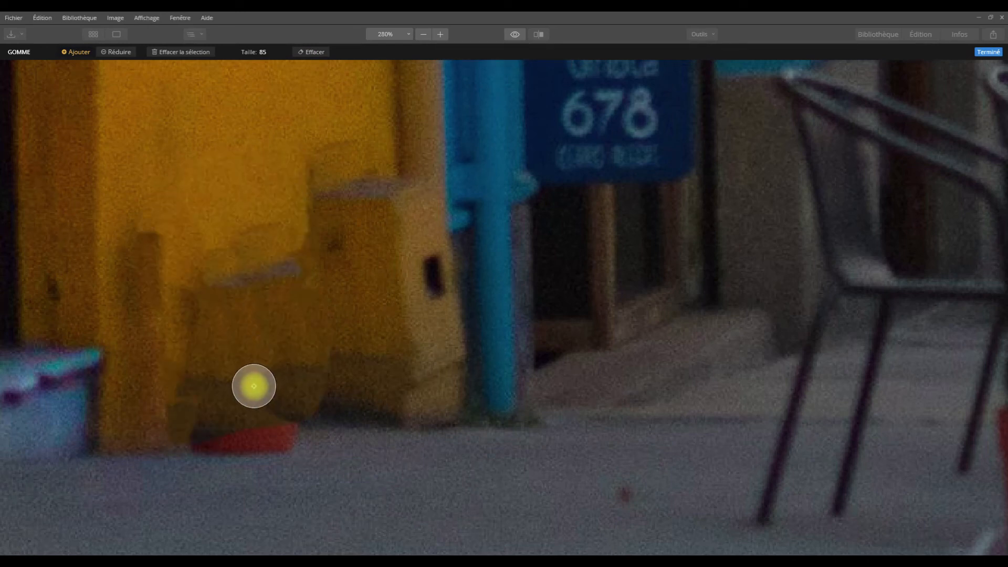
- Erase the remaining base of the pot and the leftover traces along the pavement edge in two passes
drag(187, 468, 329, 431)
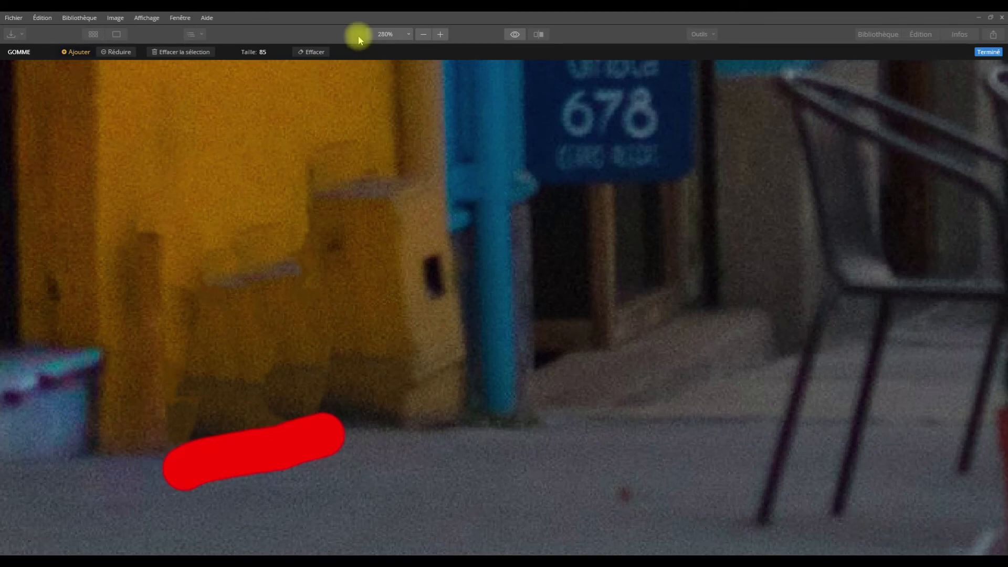
click(318, 52)
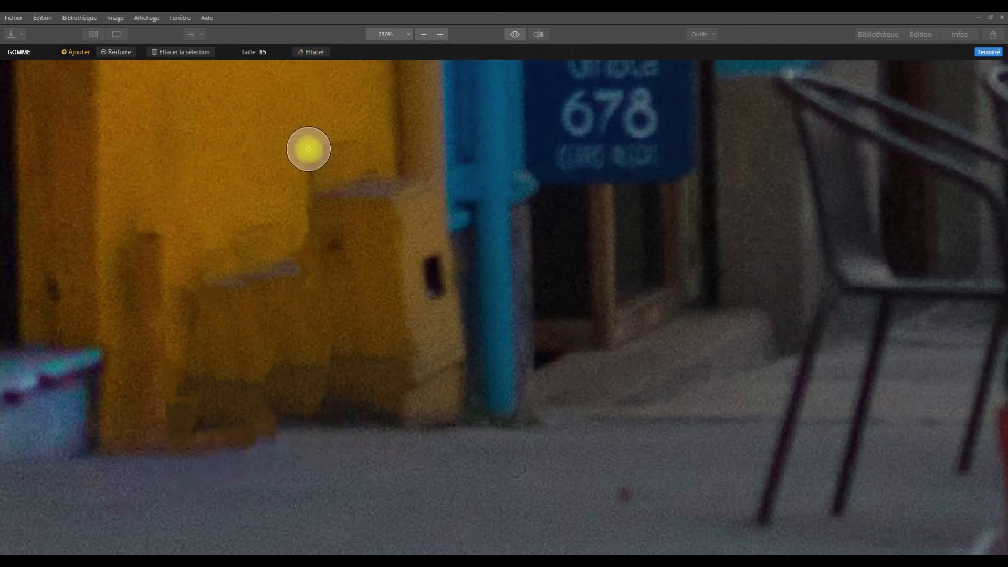
mouse_move(176, 471)
mouse_down()
mouse_move(322, 427)
mouse_move(147, 461)
mouse_up()
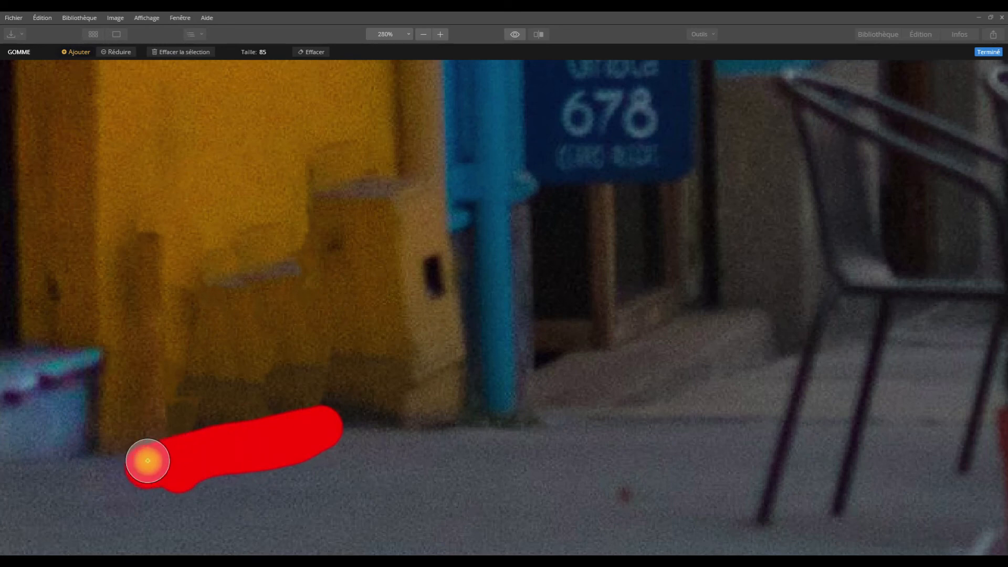
click(313, 52)
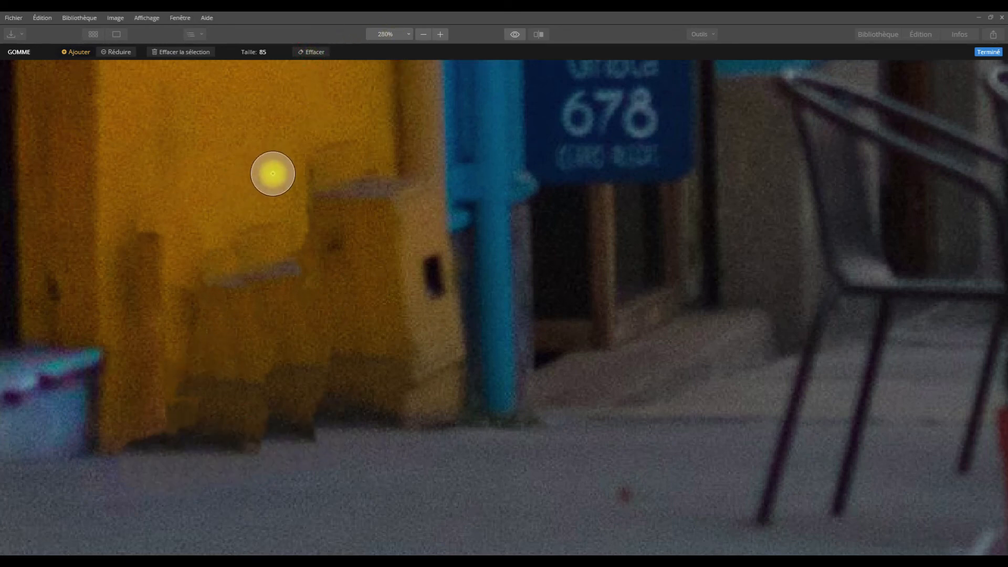
- Finish the erasing and reopen the hilly-city-street photo from the library for editing
click(988, 52)
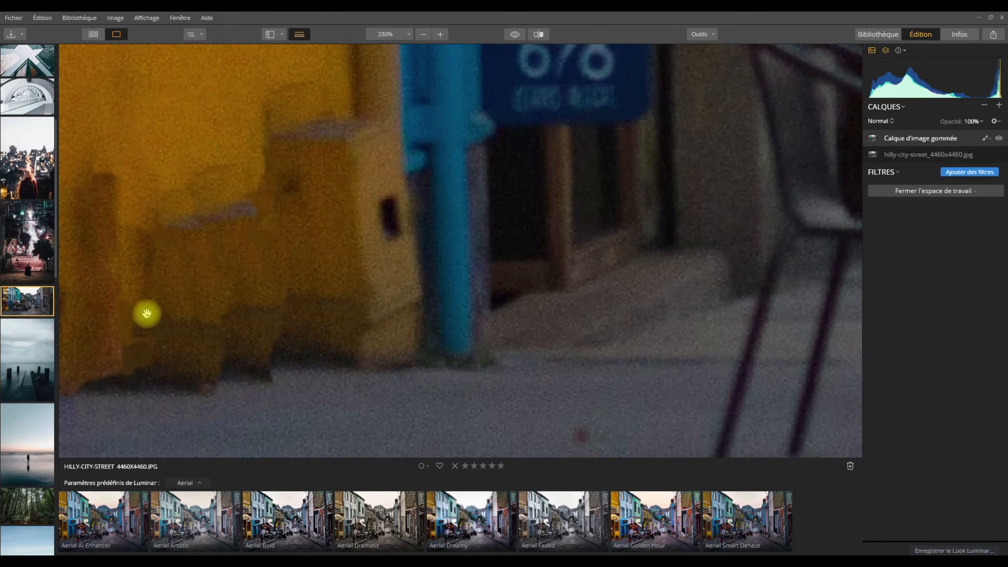
key(space)
drag(146, 307, 355, 308)
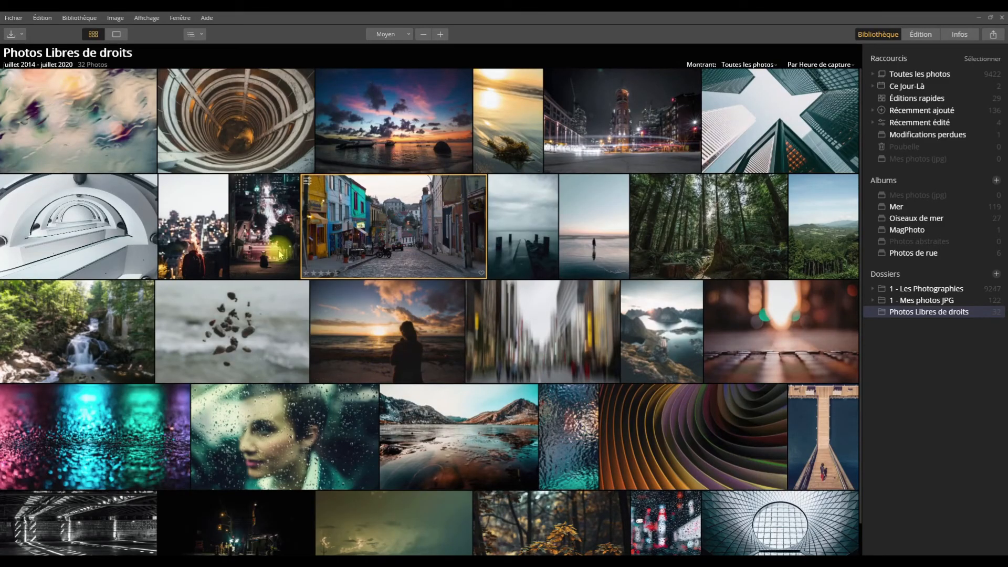
key(space)
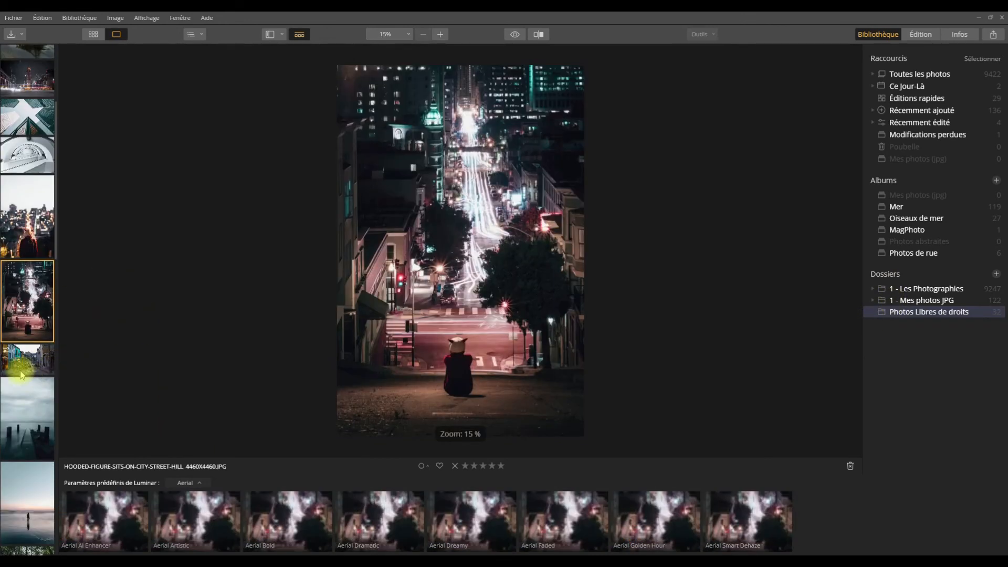
click(19, 363)
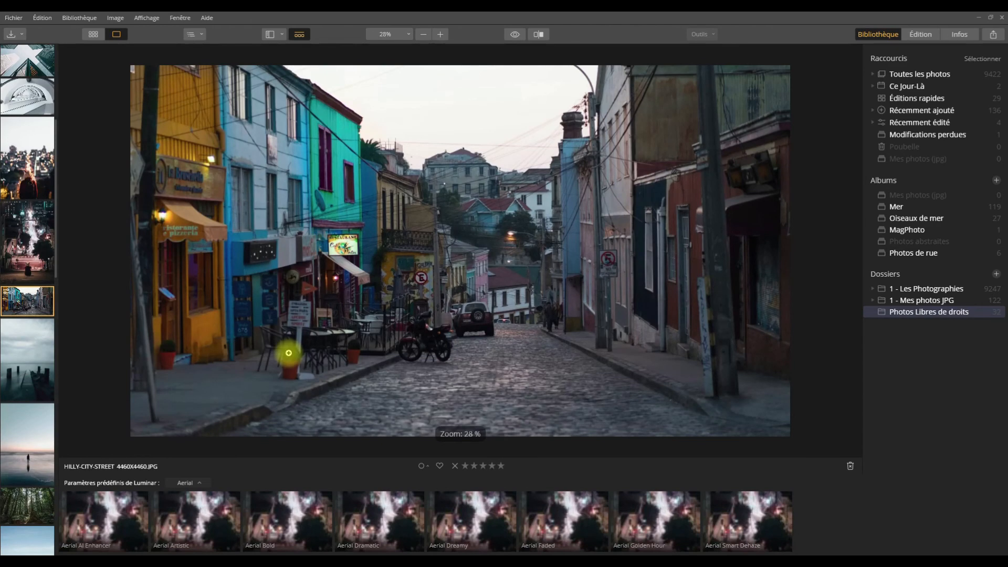
click(920, 34)
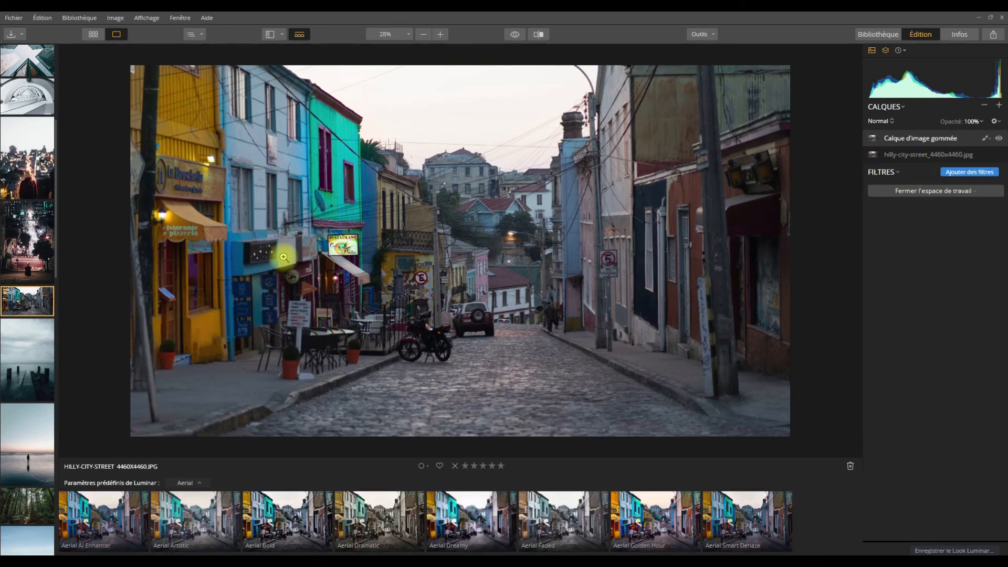
click(204, 362)
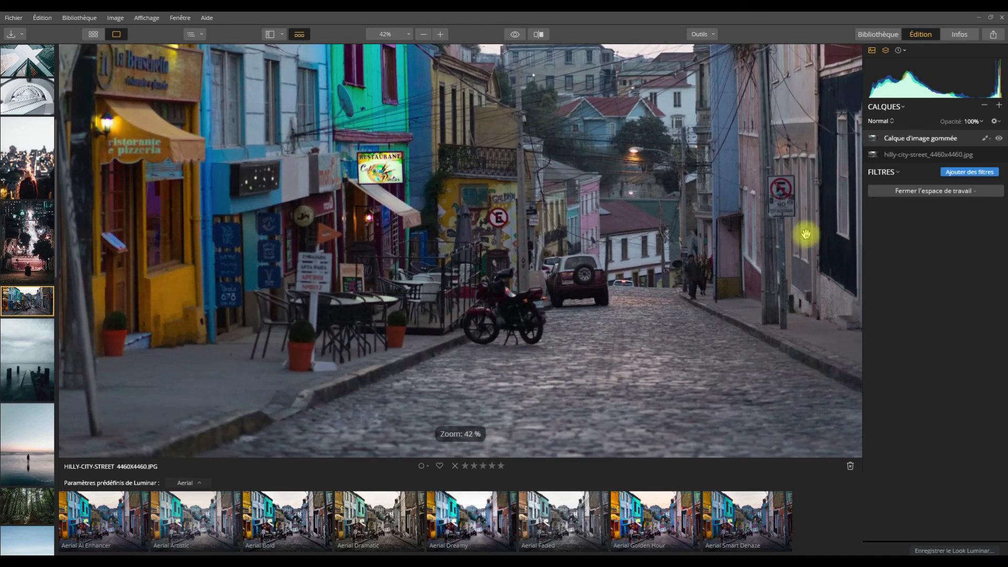
- Add a Saturation / Vibrance filter to the "Calque d'image gommée" layer
click(898, 174)
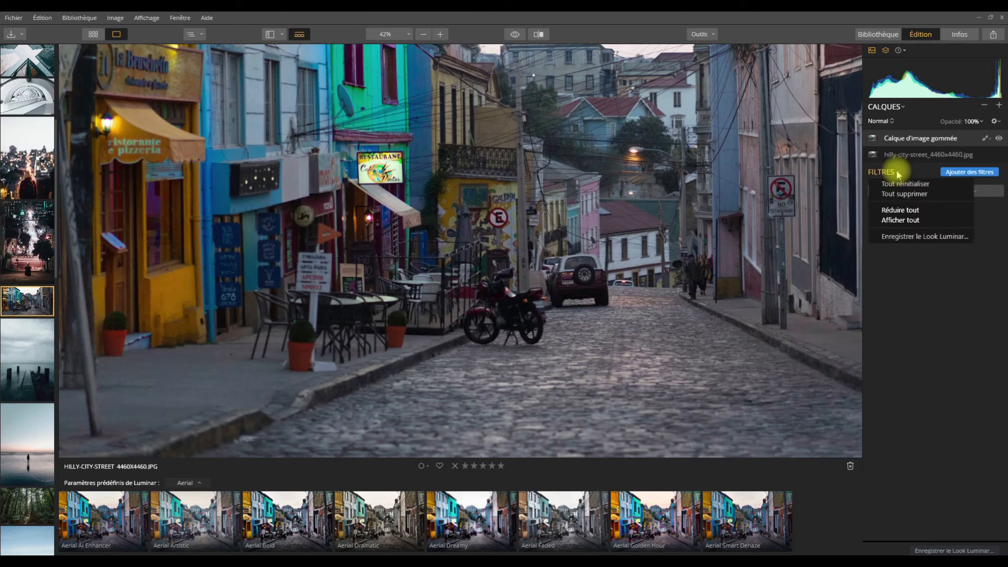
click(843, 178)
click(969, 172)
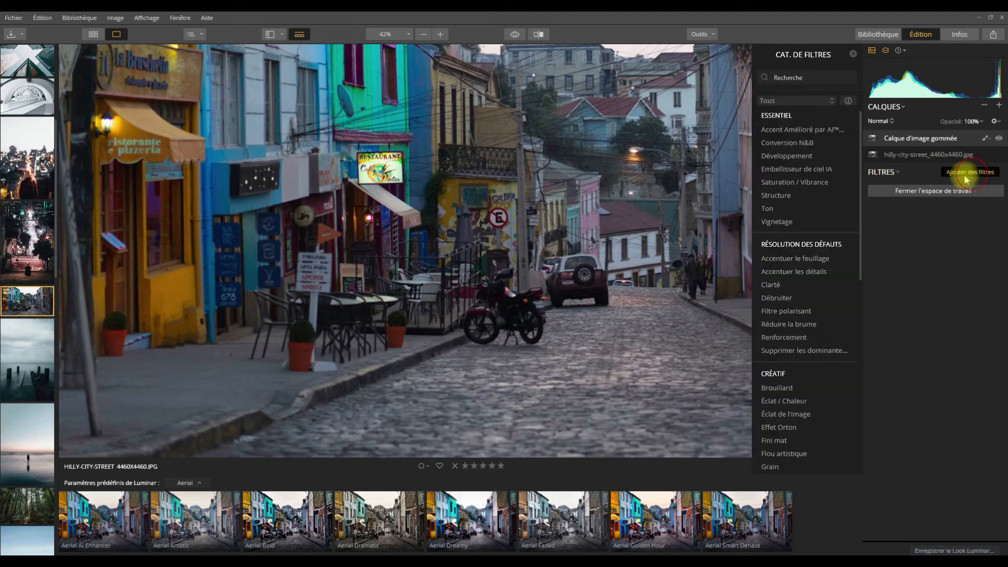
click(788, 182)
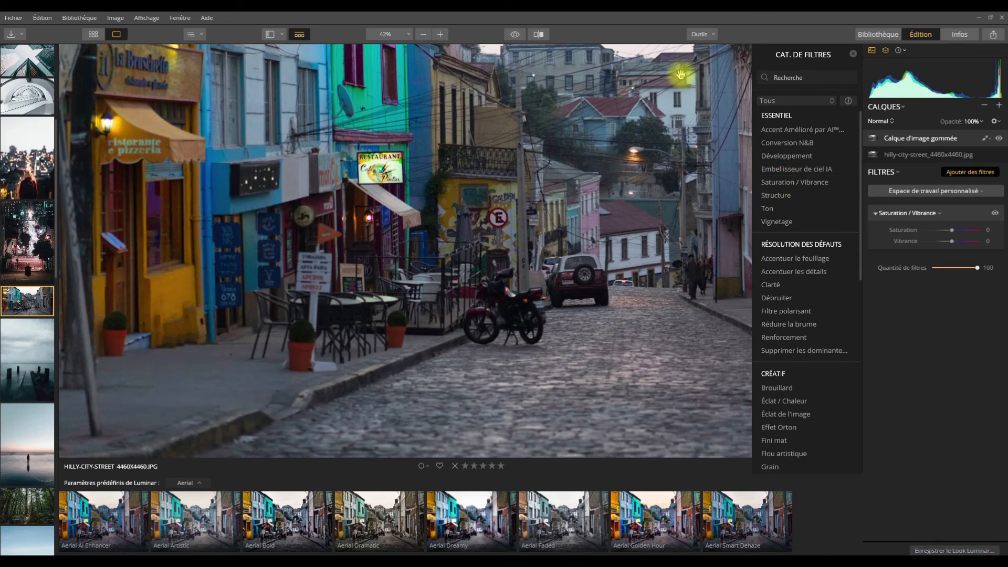
- Start the clone stamp (Tampon de duplication) on the street photo and set its brush size to 34
click(706, 34)
click(716, 67)
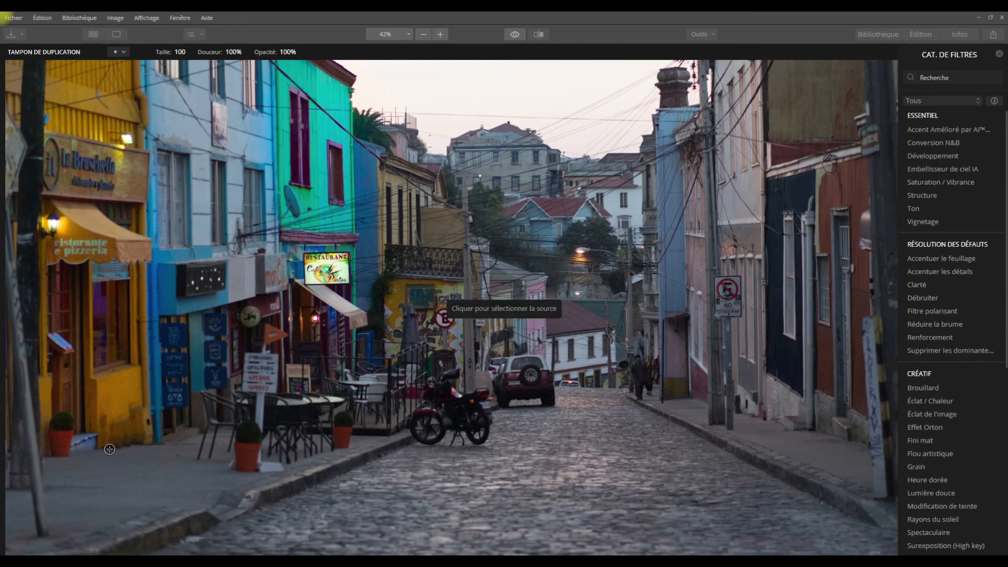
scroll(119, 472, up, 3)
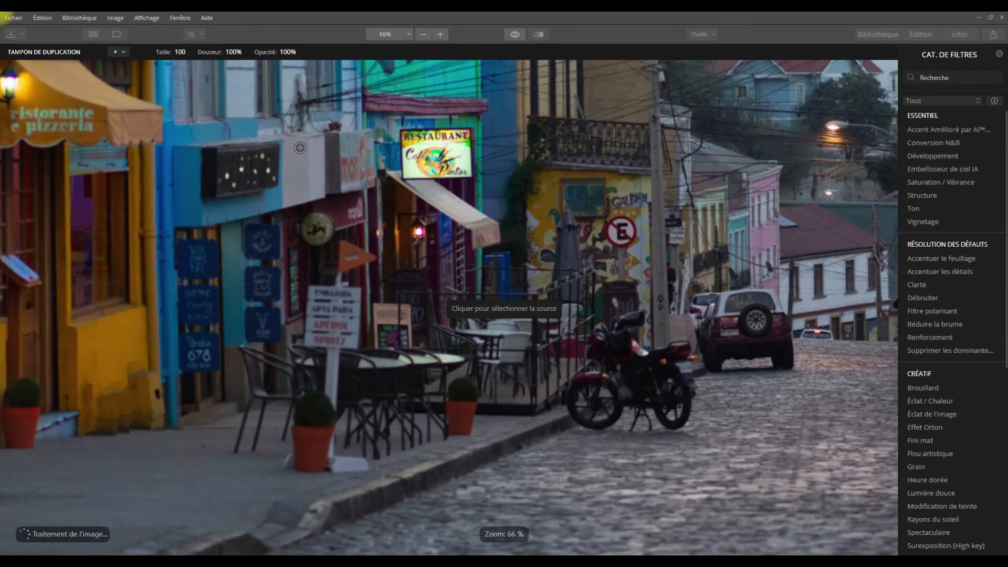
scroll(98, 473, up, 1)
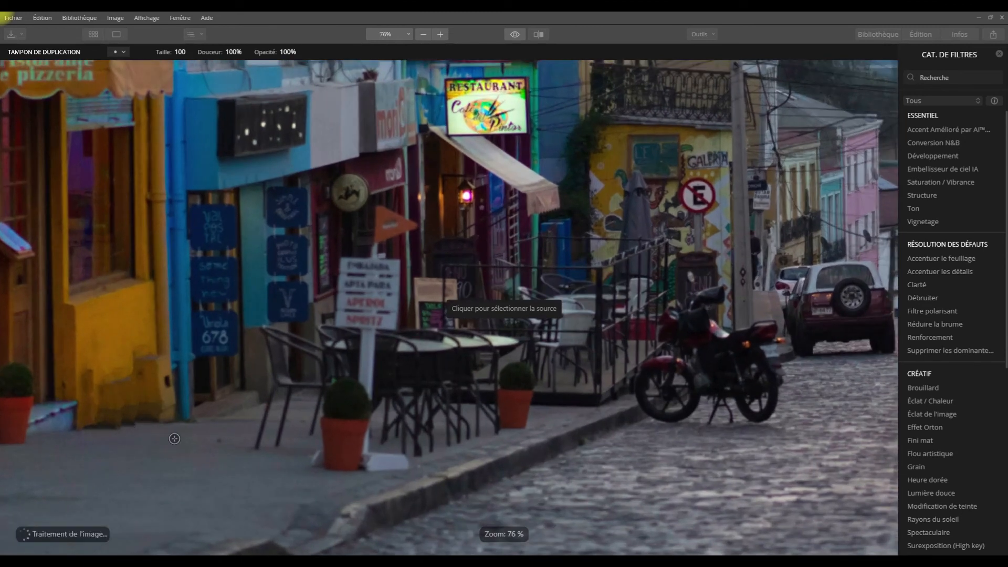
click(59, 438)
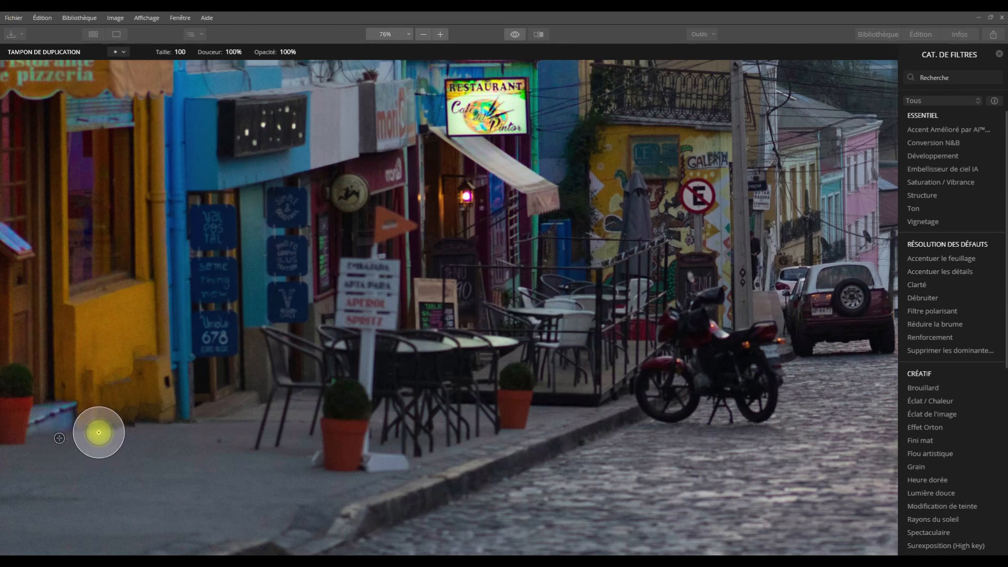
click(191, 52)
drag(169, 72, 160, 73)
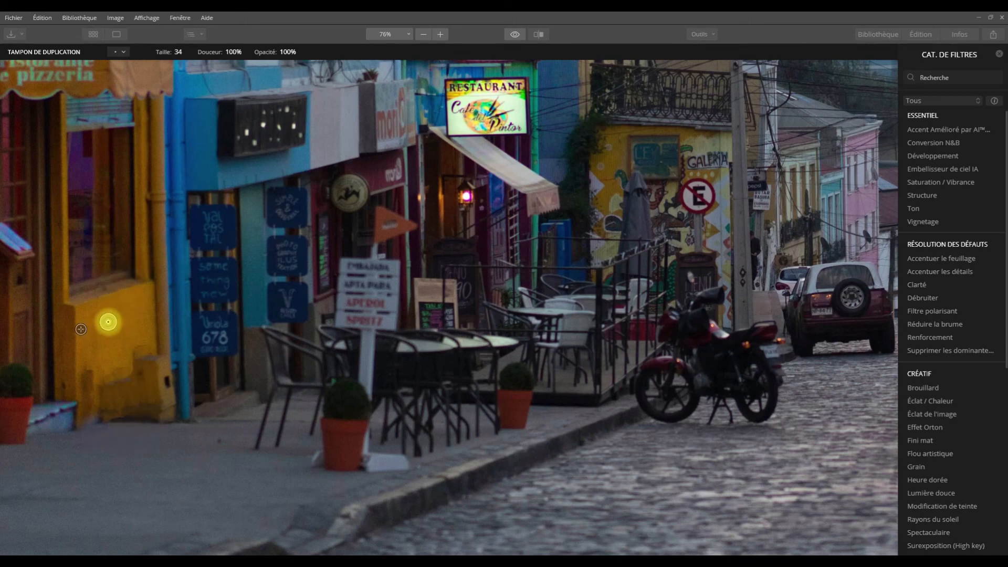
- Clone clean yellow wall over the leftover traces at the wall's base, and close the filter catalogue and the clone stamp
alt+click(116, 329)
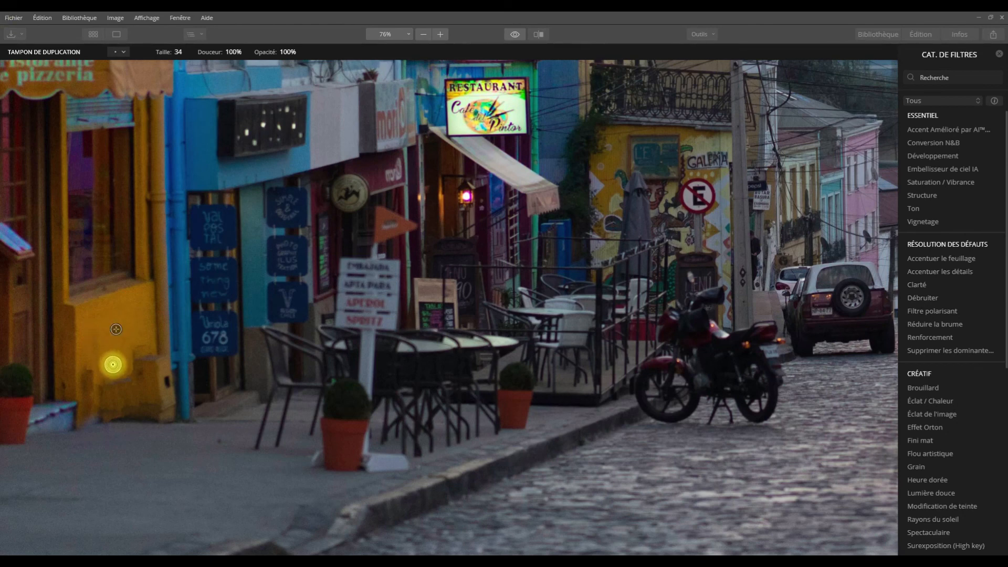
mouse_move(120, 387)
mouse_down()
mouse_move(92, 367)
mouse_move(94, 411)
mouse_move(122, 397)
mouse_move(124, 377)
mouse_move(125, 392)
mouse_move(87, 414)
mouse_move(98, 383)
mouse_move(98, 410)
mouse_up()
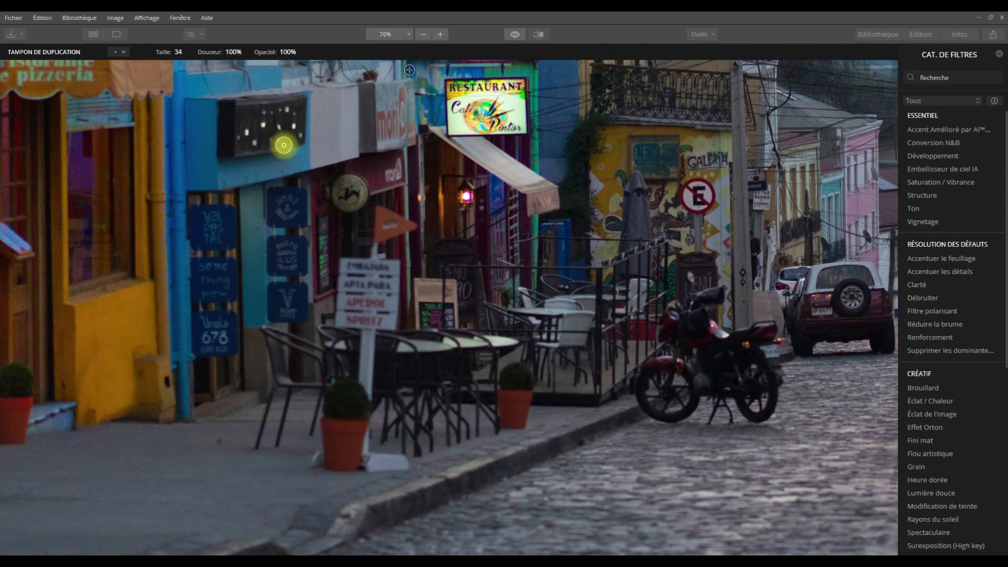
scroll(347, 216, down, 5)
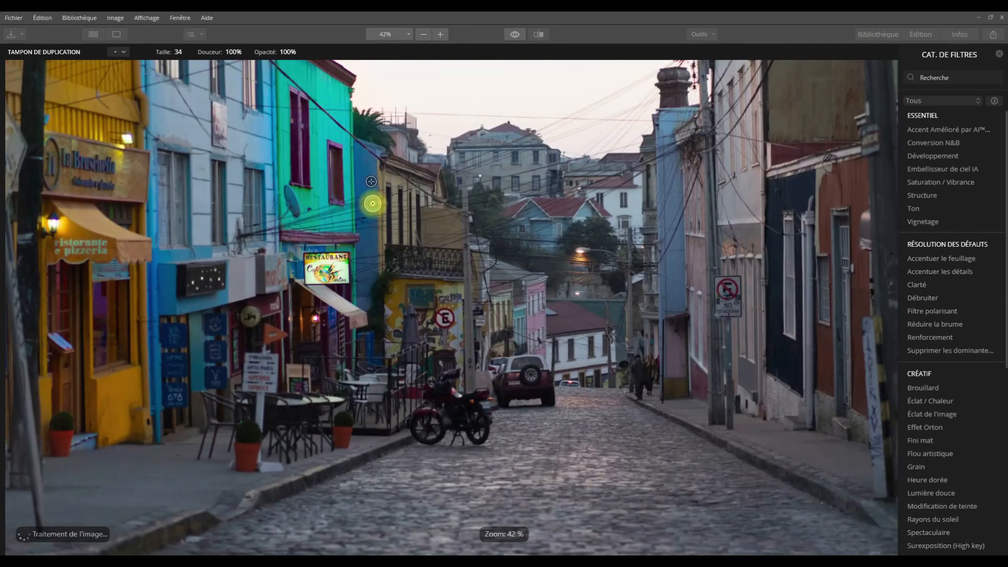
scroll(373, 204, down, 2)
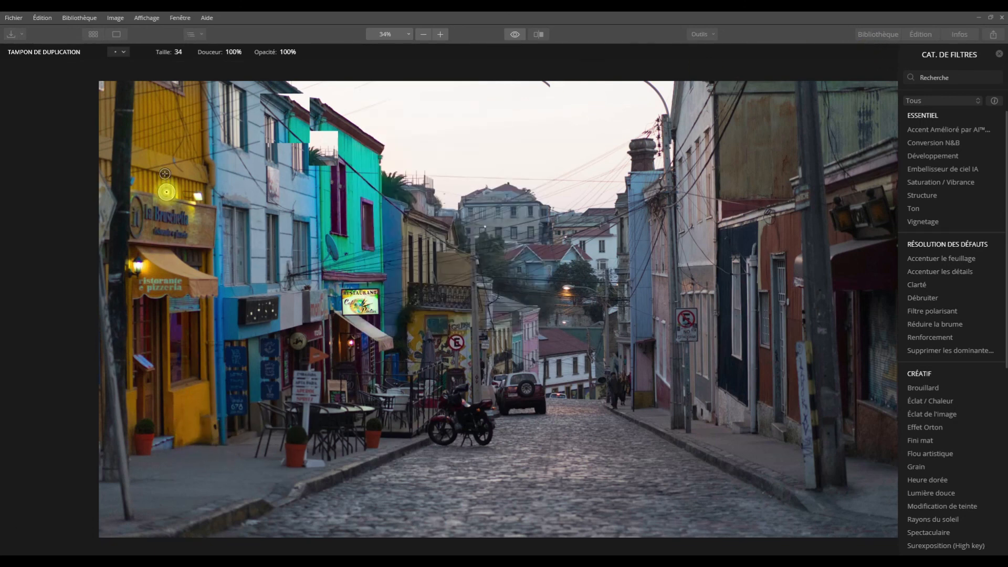
click(1000, 55)
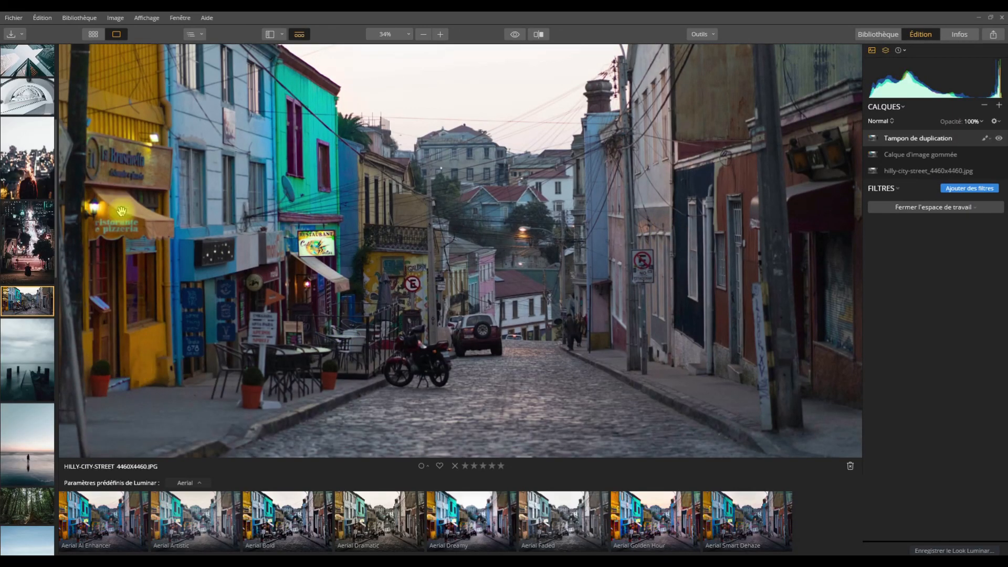
- View the retouched street photo among the library thumbnails and reopen it for editing
click(92, 34)
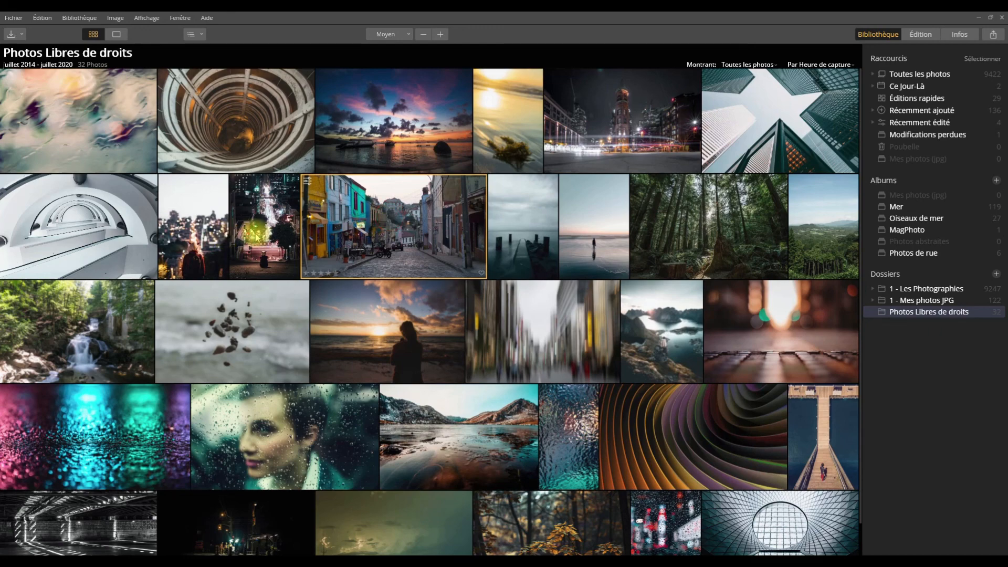
key(space)
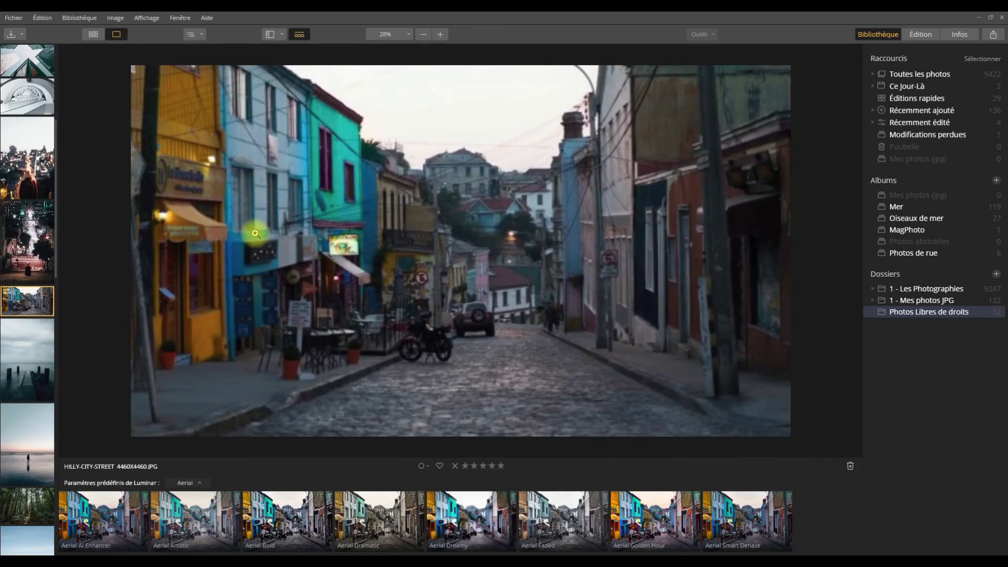
click(920, 34)
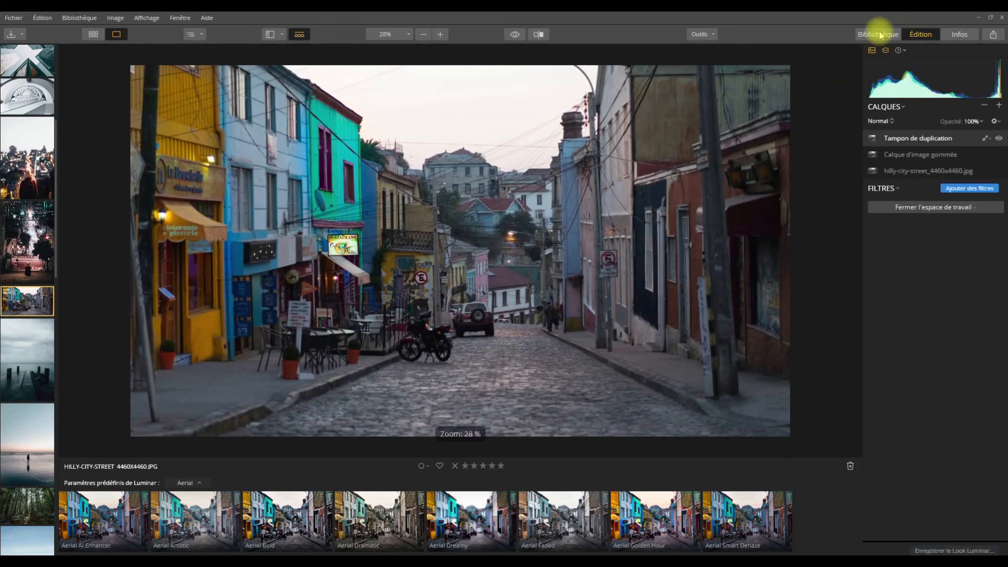
- Compare the original image, erased image and clone stamp layers by selecting each in turn, ending on the original image layer
mouse_move(909, 153)
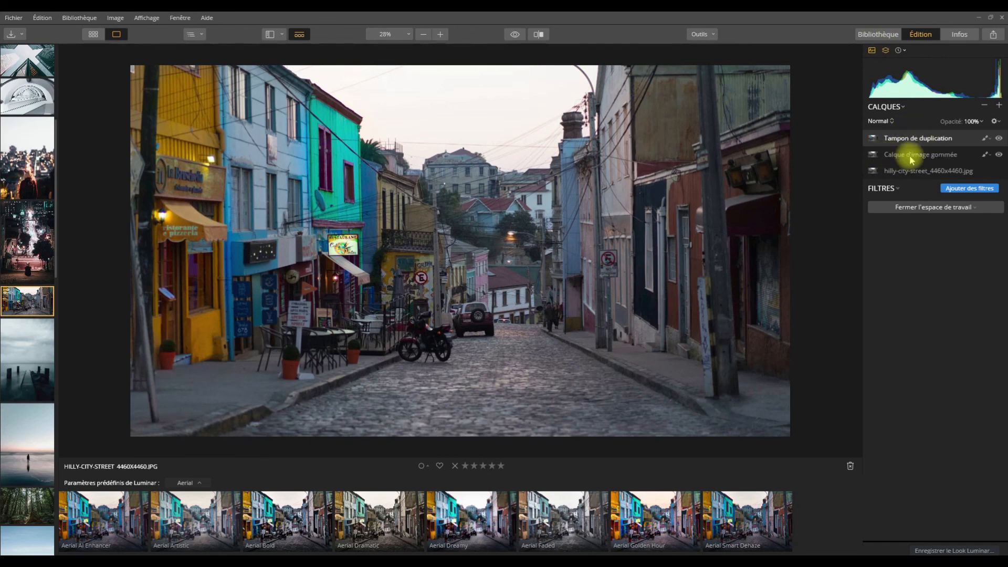
click(920, 171)
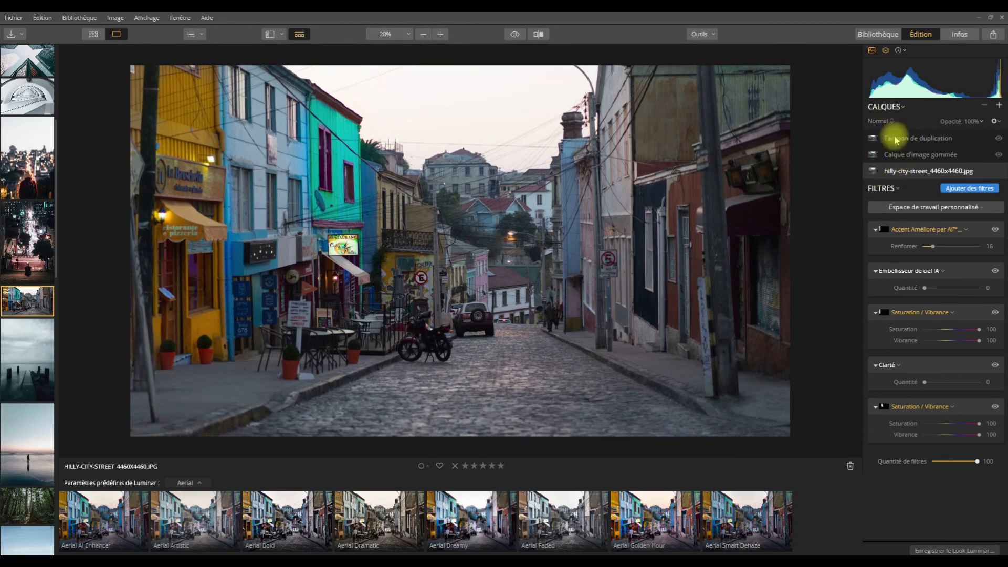
click(901, 156)
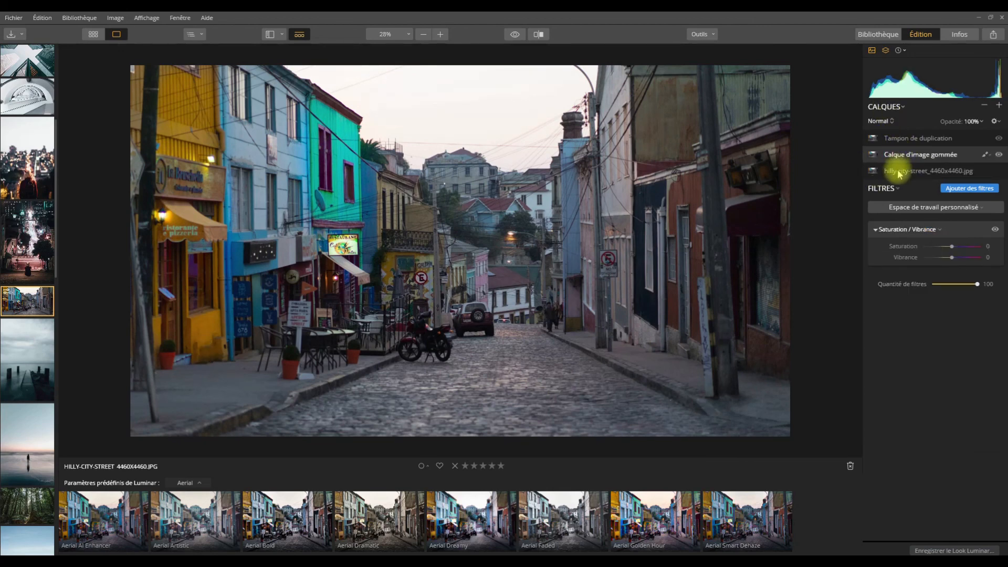
click(900, 140)
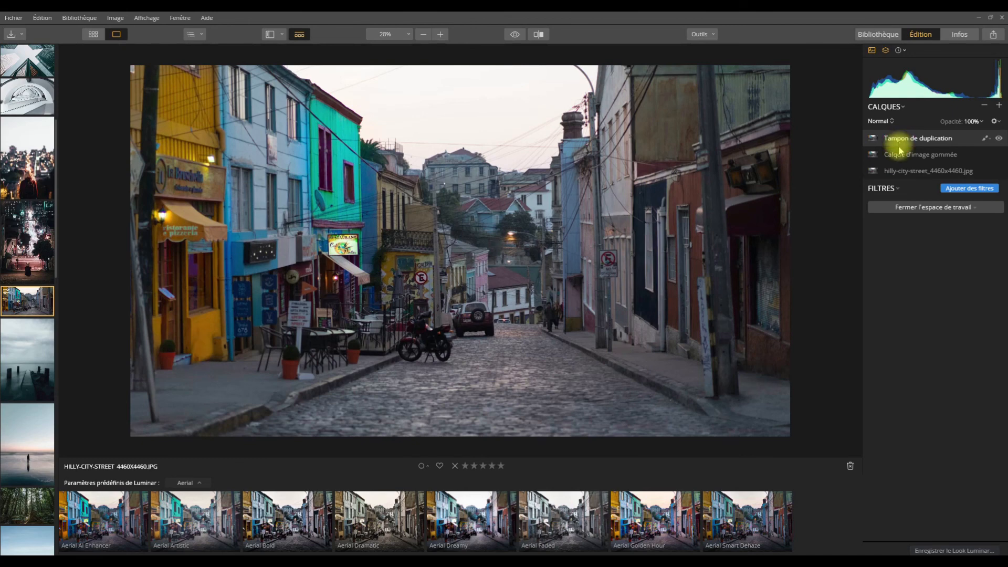
click(893, 172)
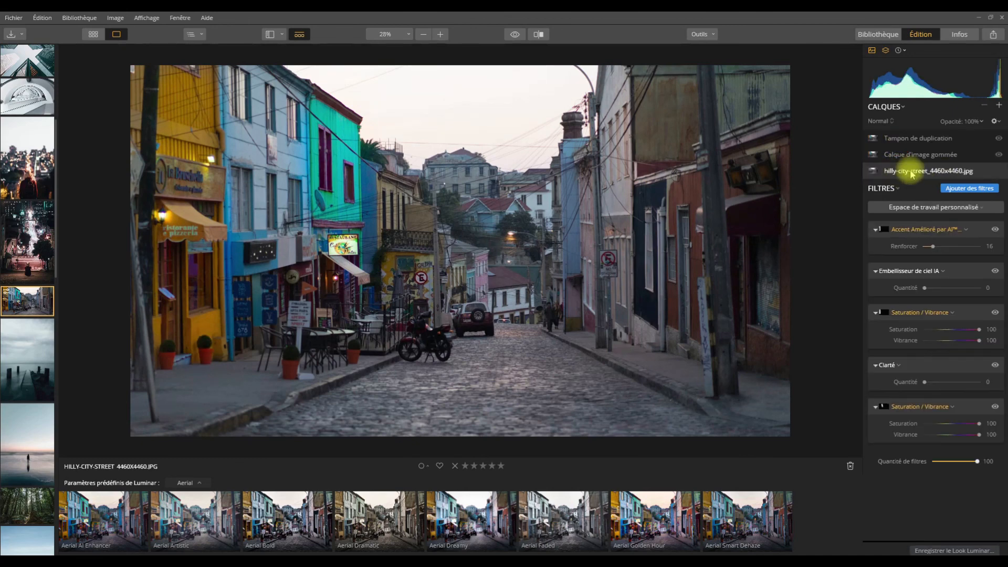